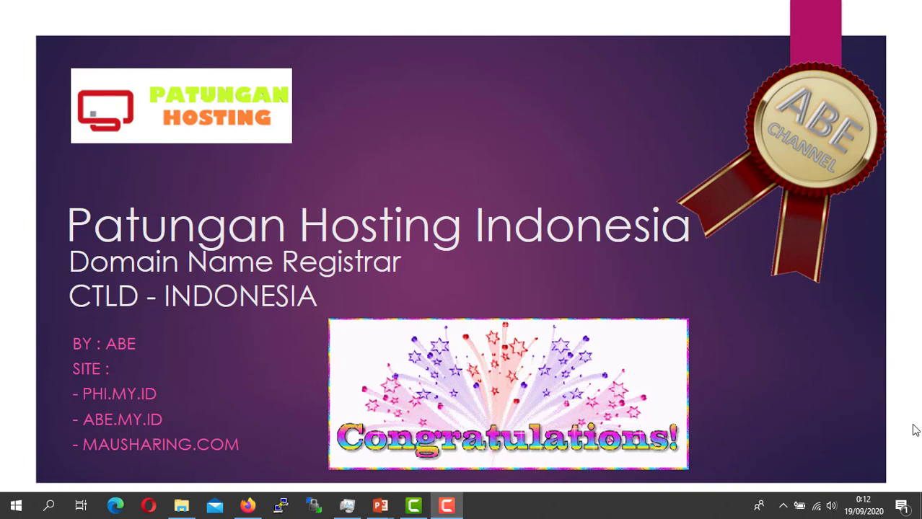
Step: Leave the PowerPoint title slide and switch to Firefox showing abe.my.id
left_click(428, 226)
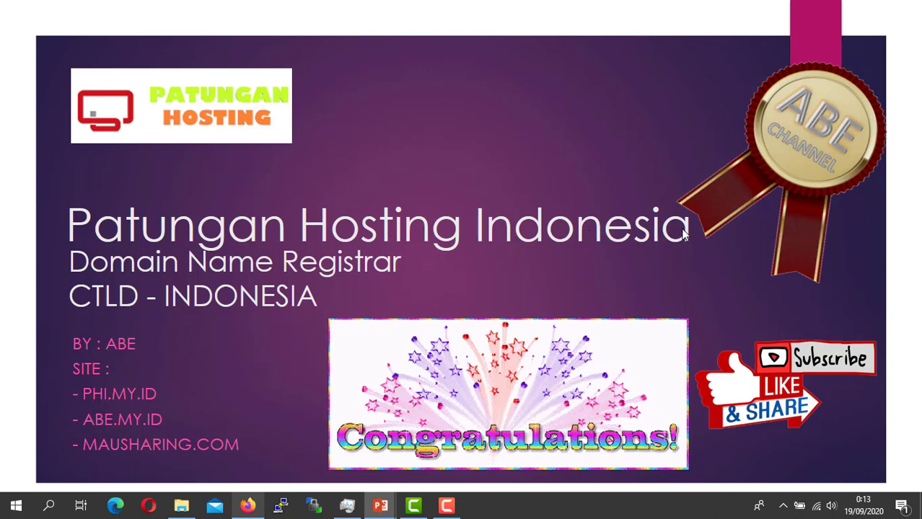
left_click(246, 508)
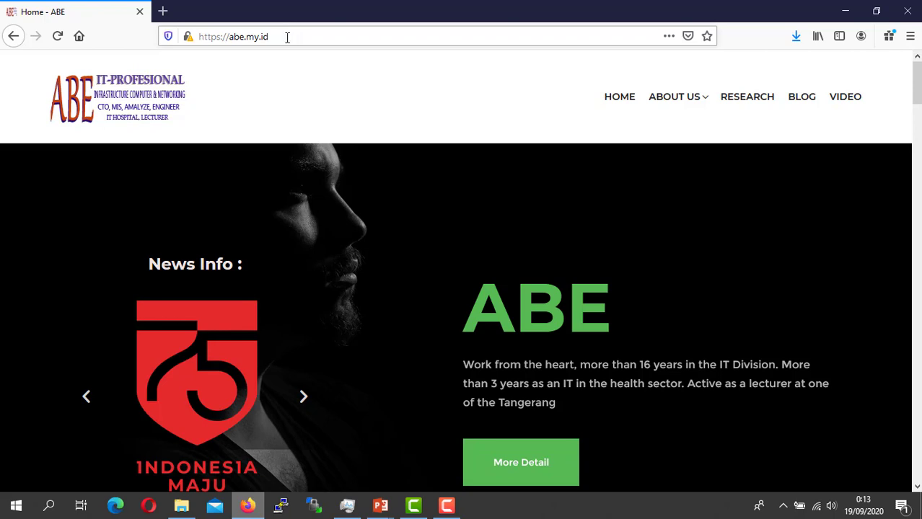
Step: Replace the abe.my.id address with member.phi.my.id and load that page
left_click(286, 36)
left_click_drag(275, 38, 159, 41)
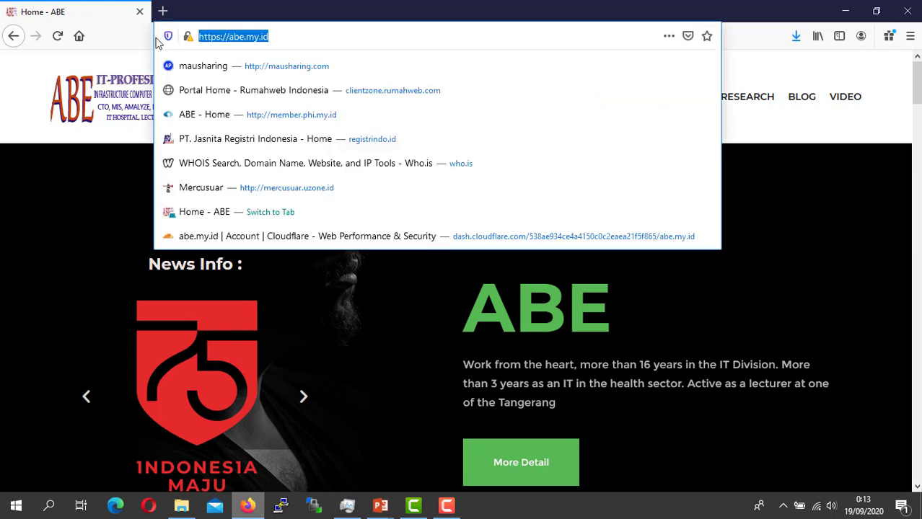
type("mem")
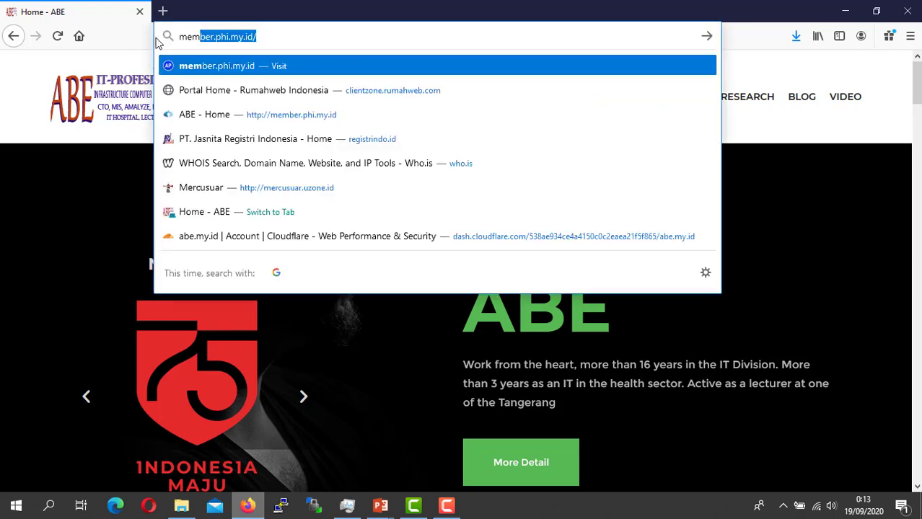
type("ber.phi")
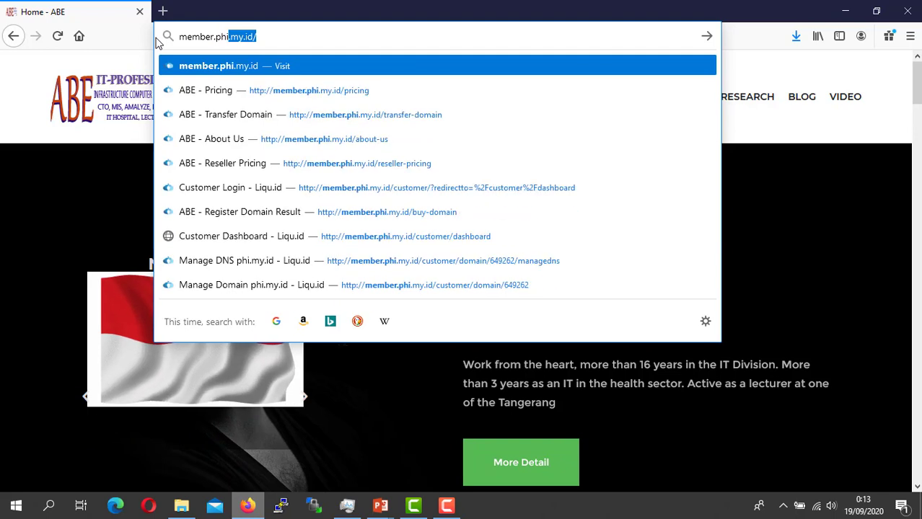
key("Right")
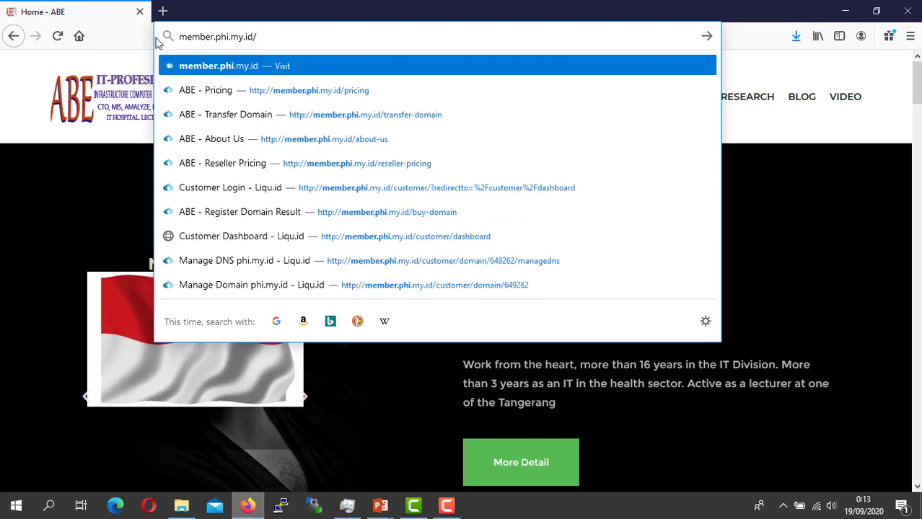
key("Return")
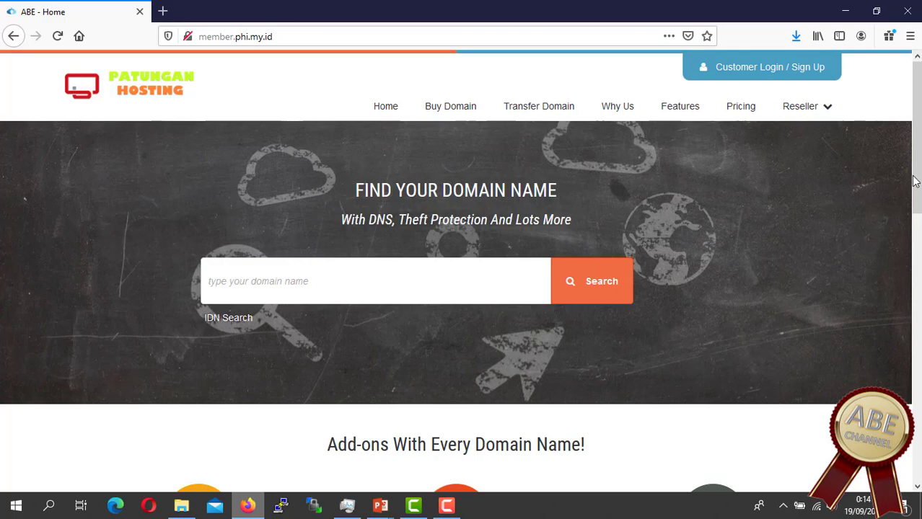
Step: Open the Patungan Hosting About Us page via Read More and show the Reseller menu
scroll(809, 347, "down", 4)
scroll(633, 270, "down", 5)
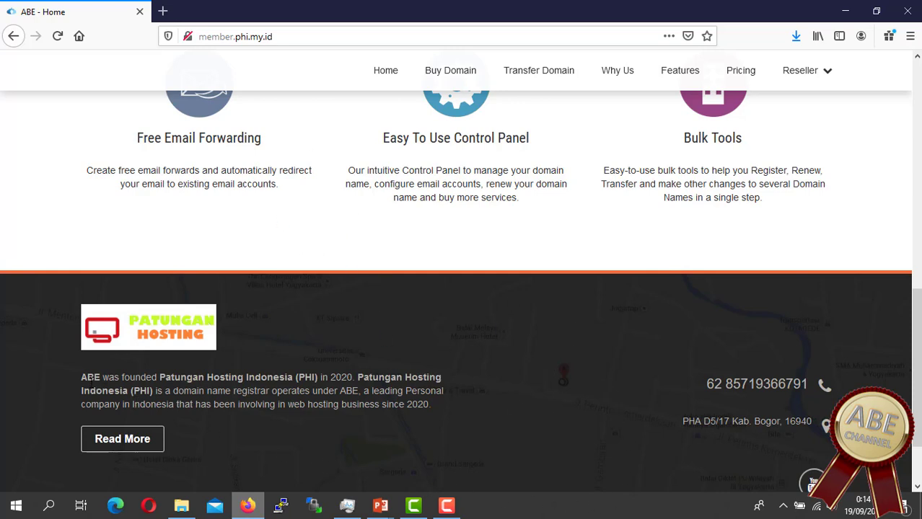
left_click(148, 446)
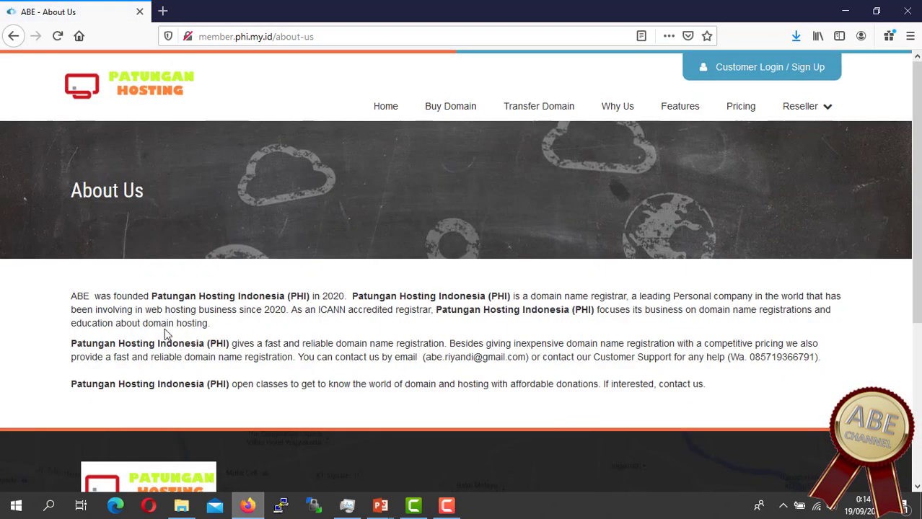
left_click(710, 374)
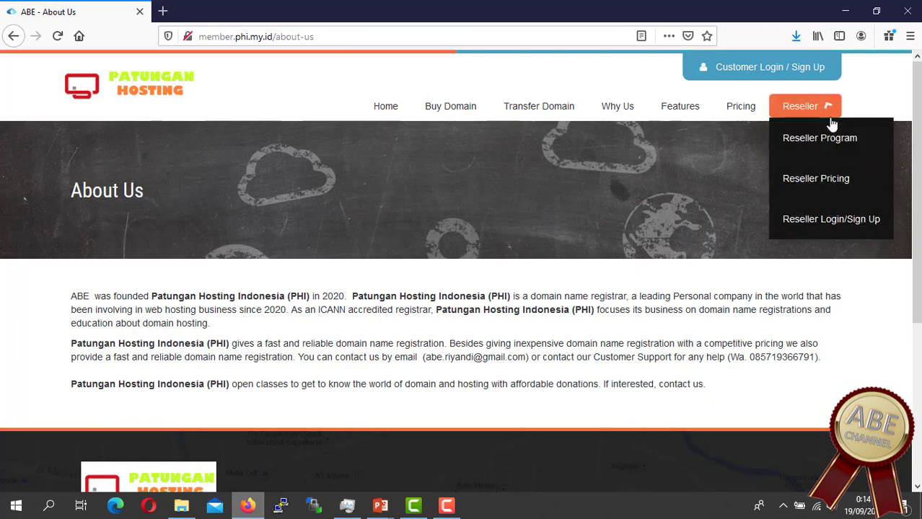
mouse_move(830, 112)
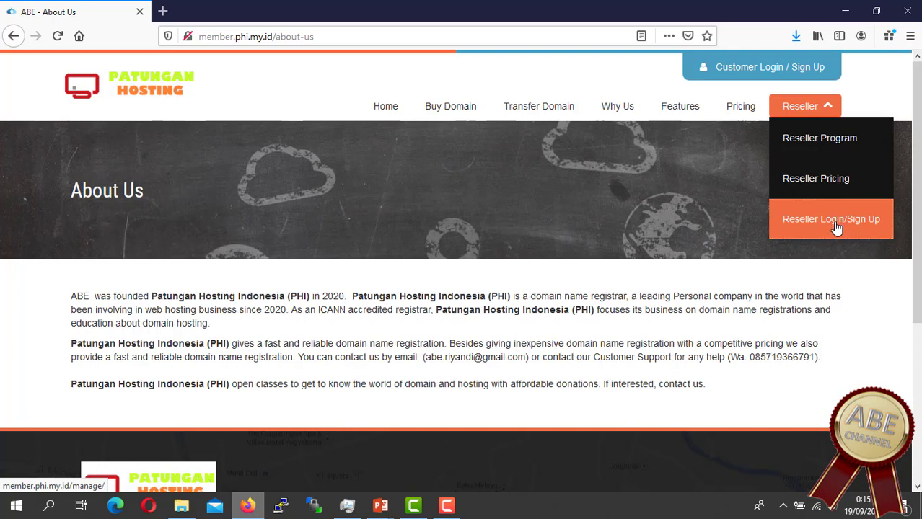
Step: Open Reseller Login / Sign Up in a new tab and switch to it
right_click(837, 227)
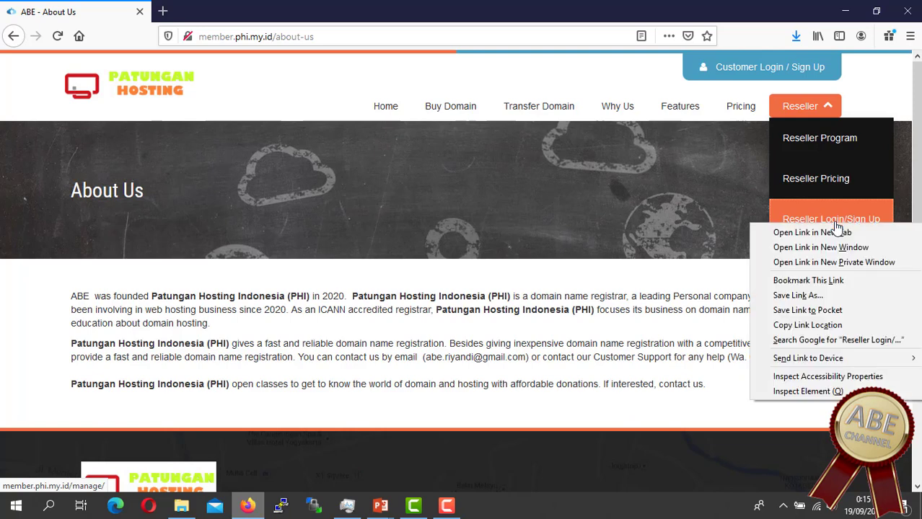
left_click(831, 231)
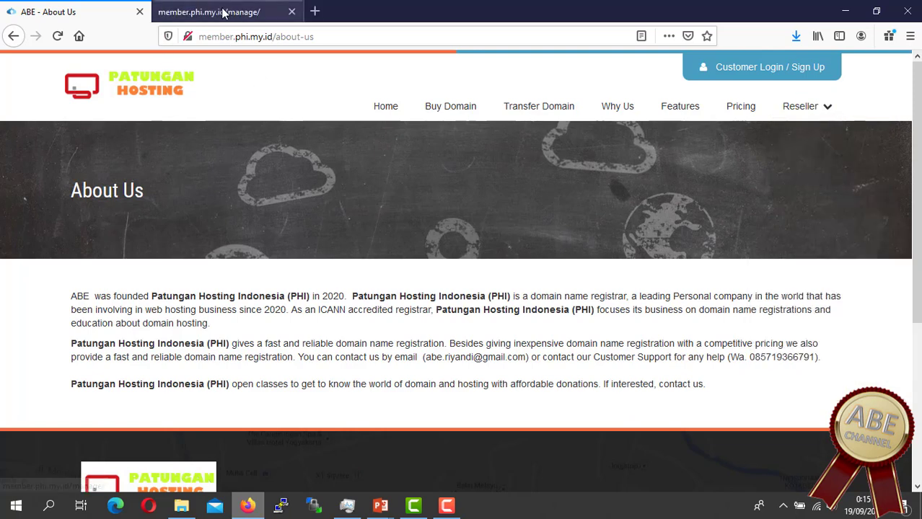
left_click(223, 13)
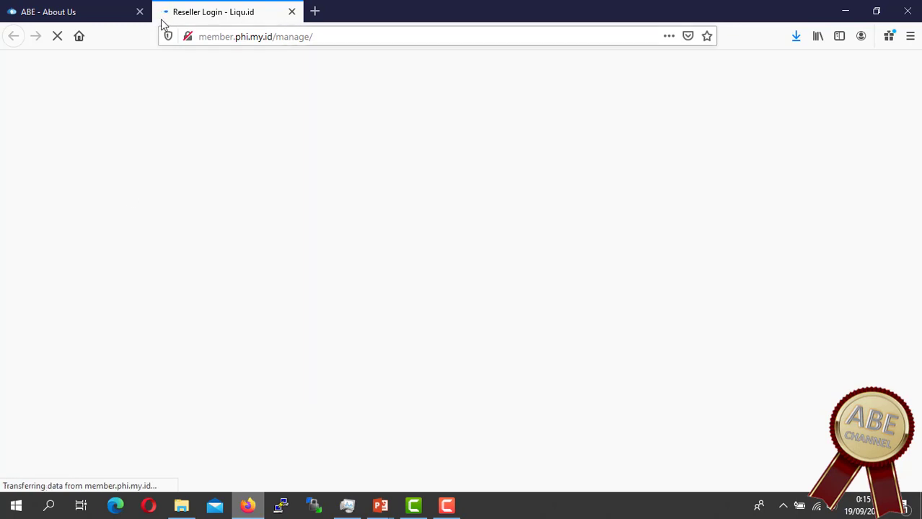
Step: Compare the About Us and reseller login tabs, then open Customer Login / Sign Up
left_click(98, 16)
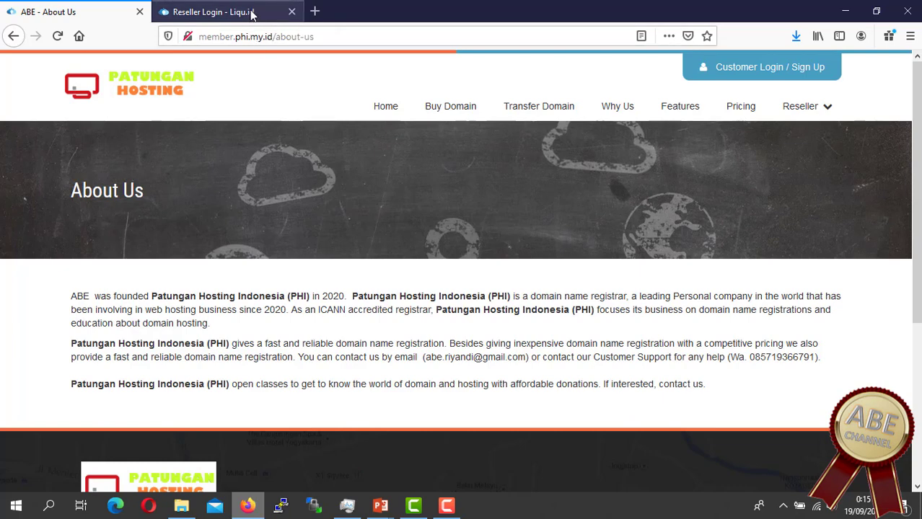
left_click(251, 13)
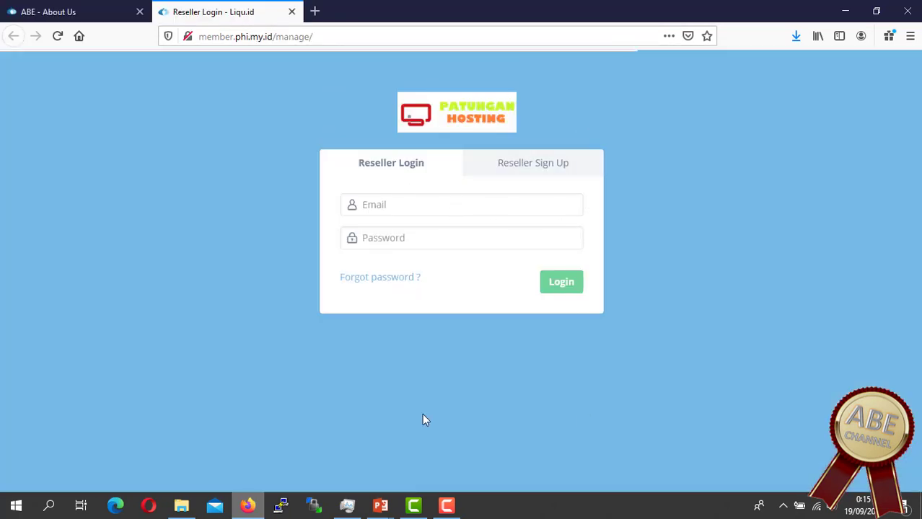
left_click(82, 13)
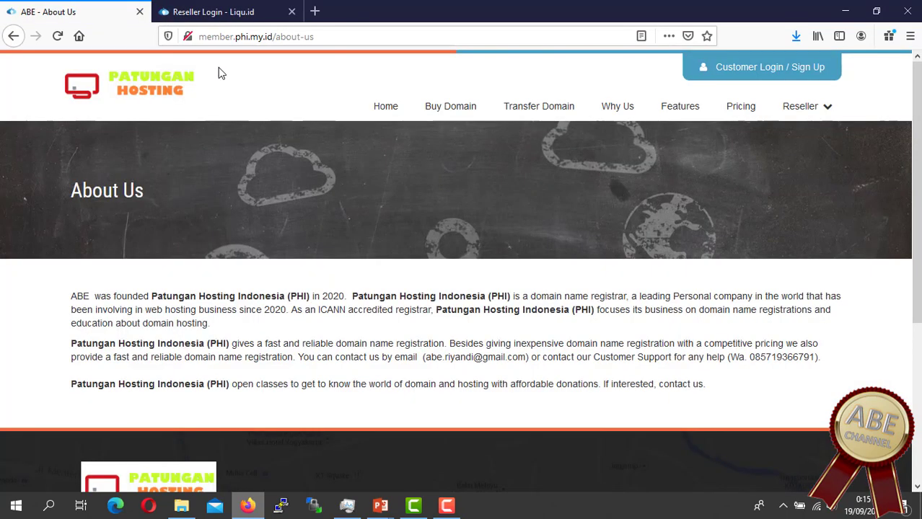
left_click(762, 75)
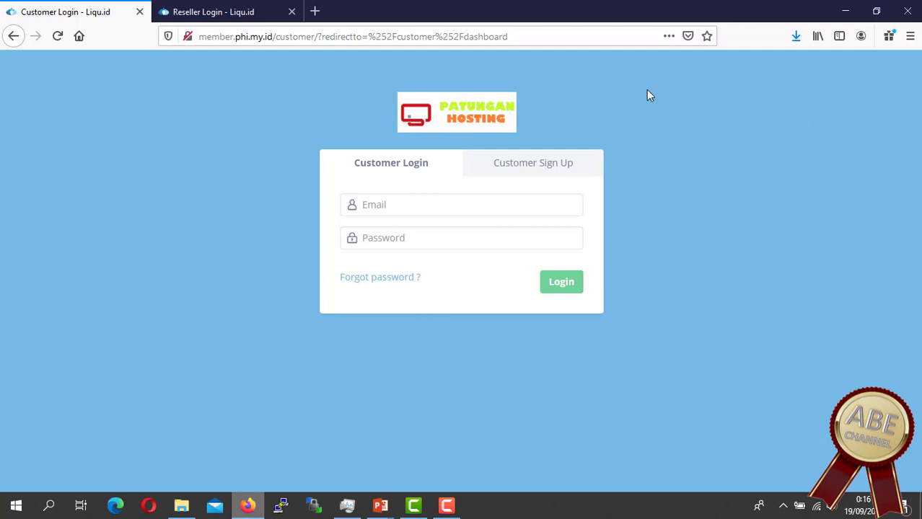
Step: Try the customer login Email and Password fields, then switch to the Customer Sign Up form
left_click(417, 203)
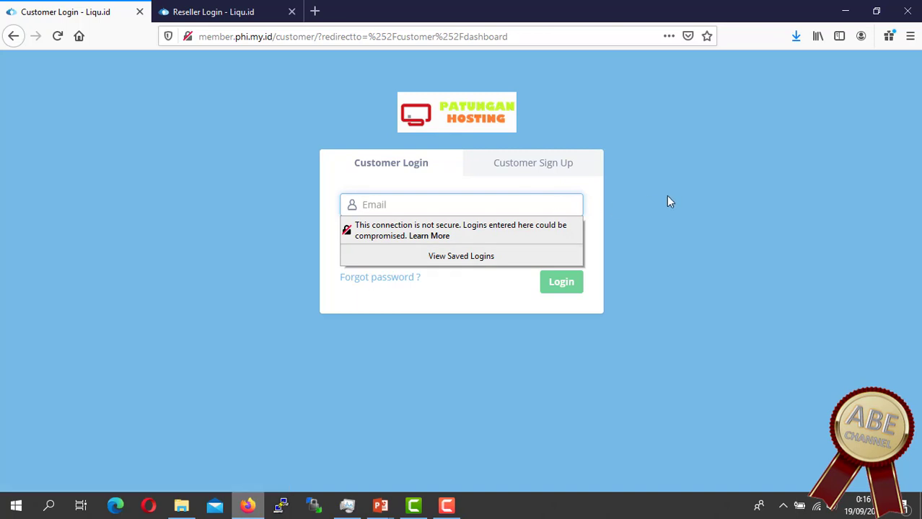
left_click(513, 201)
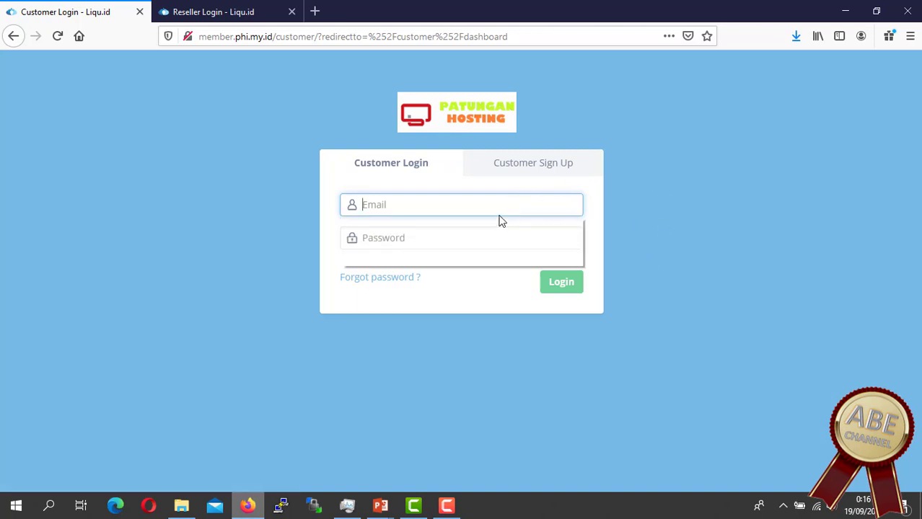
left_click(401, 239)
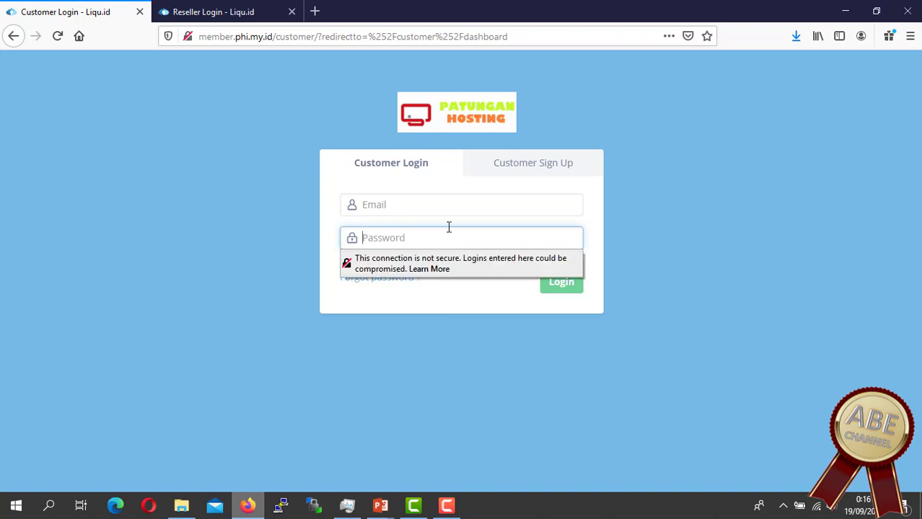
left_click(559, 176)
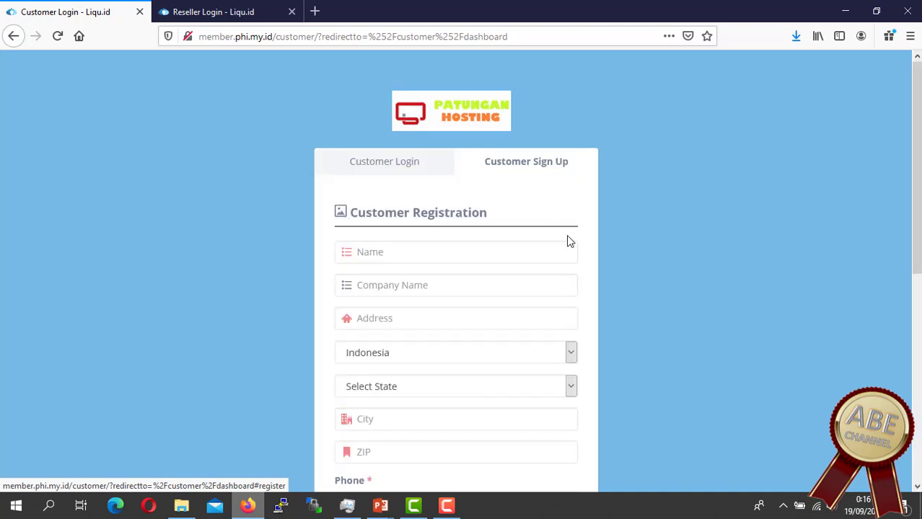
Step: Enter the customer's name, company name mausharing.com and street address
scroll(468, 309, "down", 2)
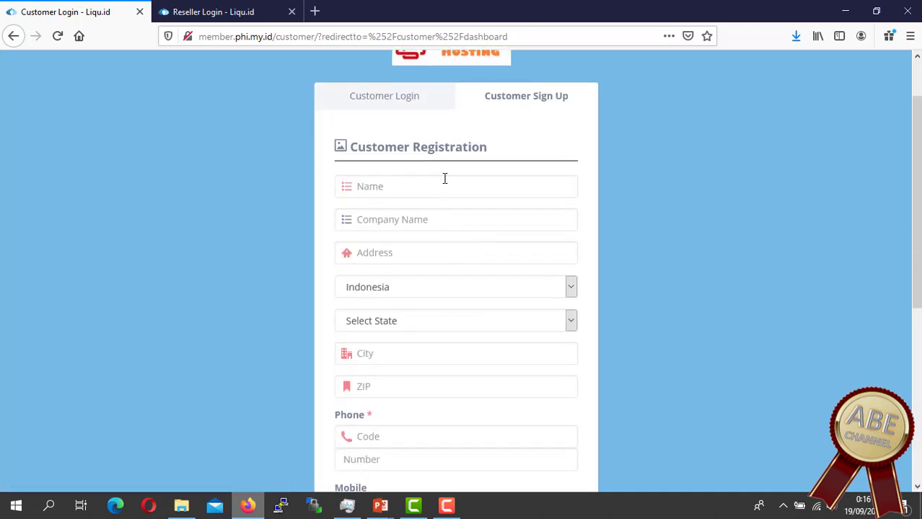
left_click(445, 178)
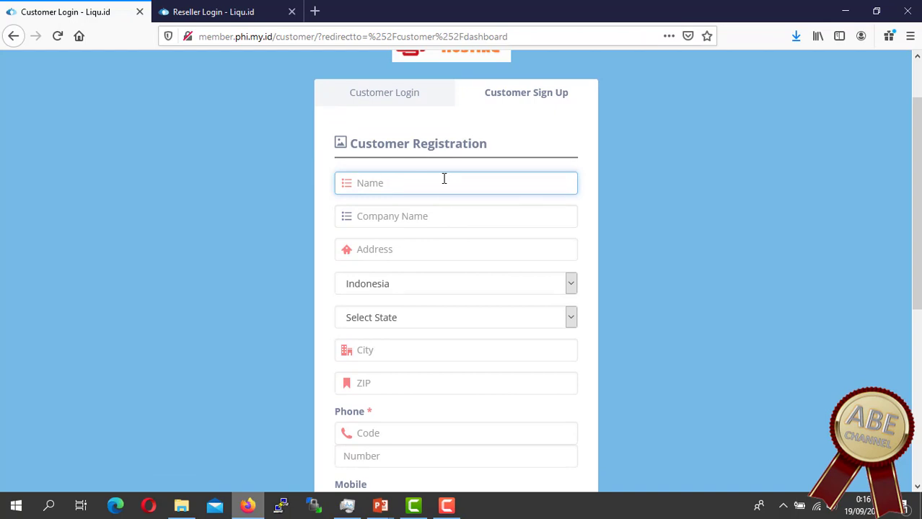
type("mausharing")
left_click(439, 216)
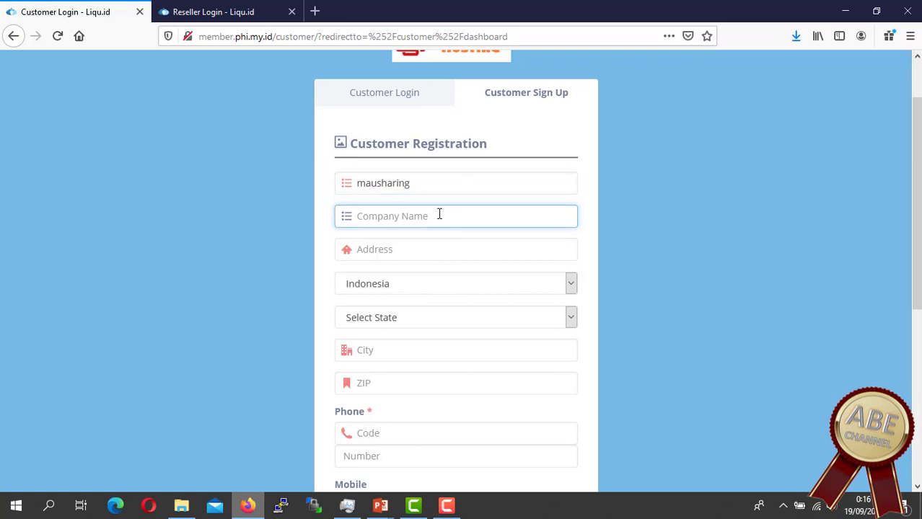
type("mausharing.com")
left_click(458, 252)
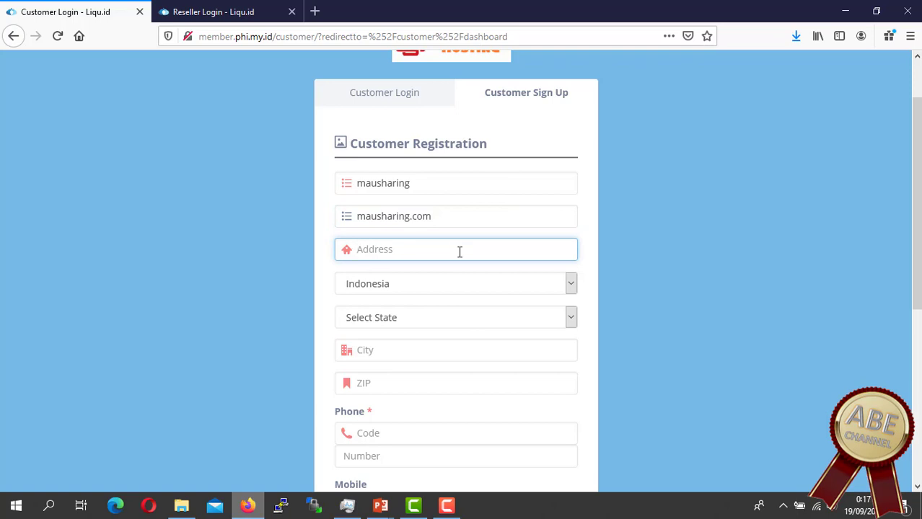
type("apr")
type("apar")
type("tement")
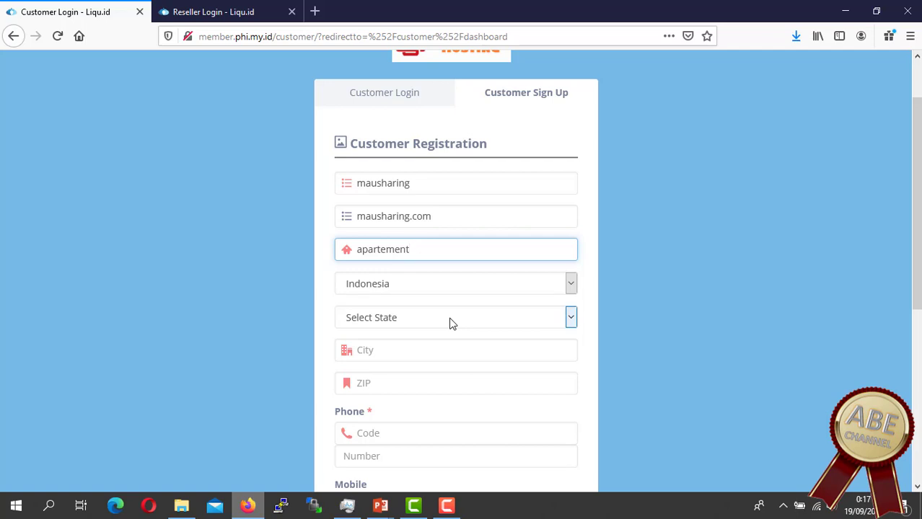
Step: Choose Jakarta as the state and fill in the city and ZIP code
left_click(450, 323)
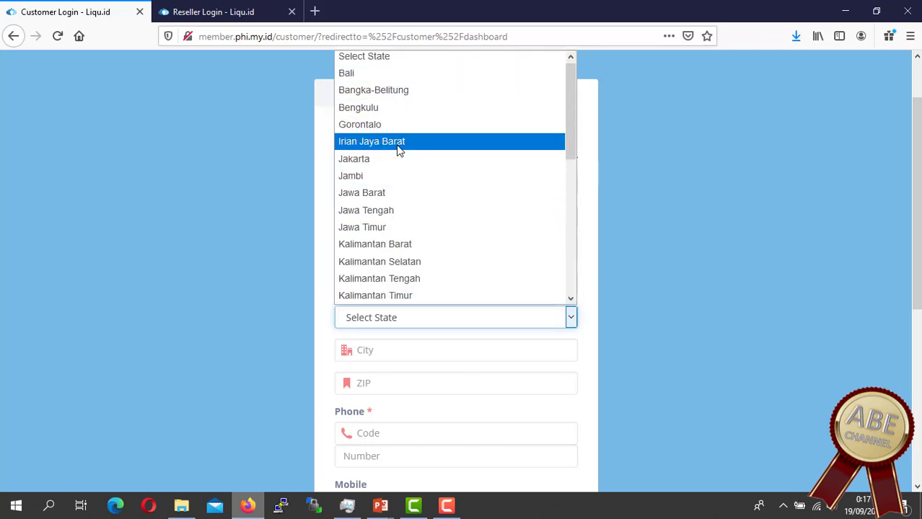
left_click(391, 160)
left_click(426, 351)
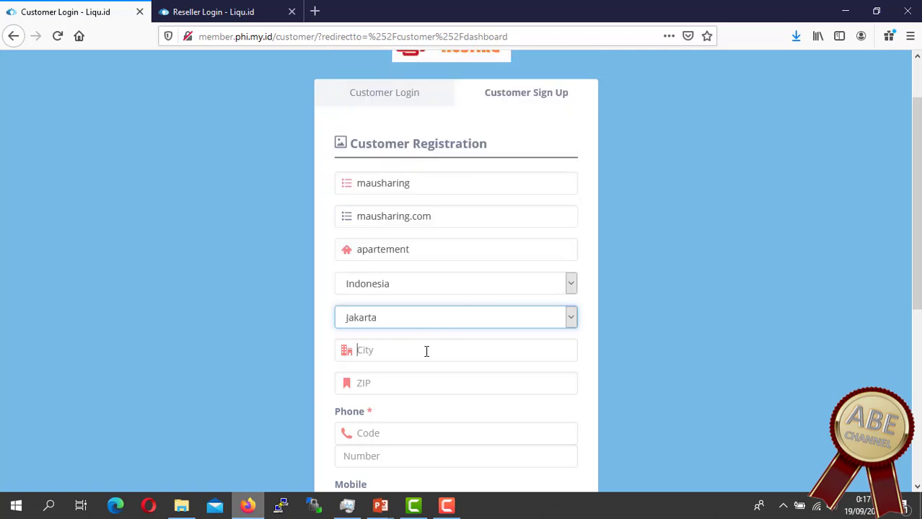
type("jakart")
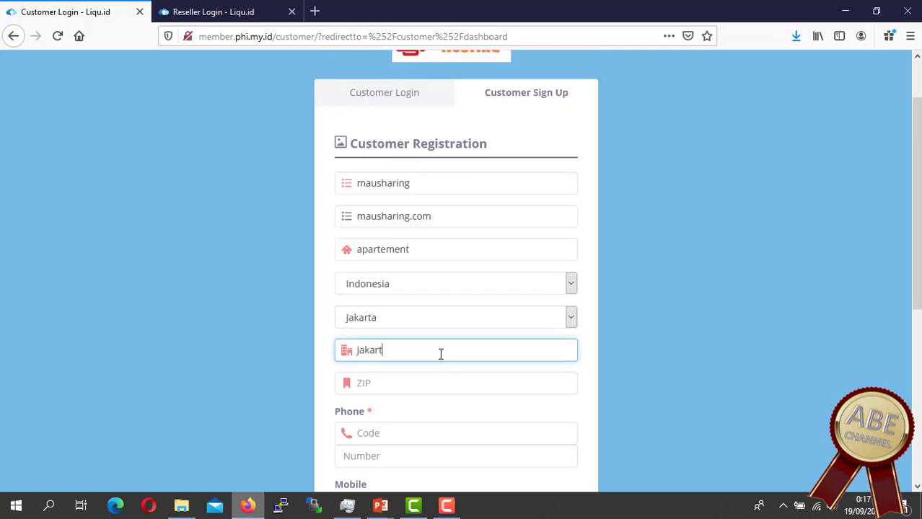
type("a timur")
left_click(430, 385)
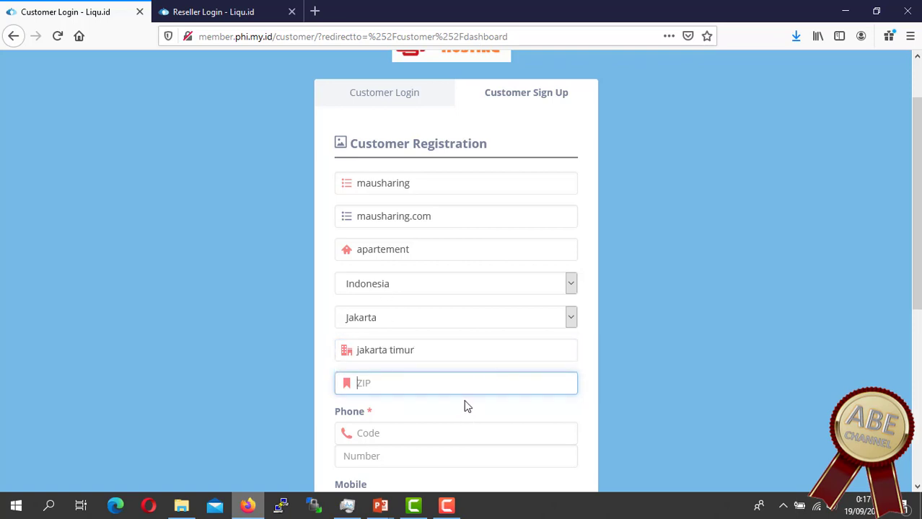
type("12")
key("BackSpace")
type("3750")
Step: Set the phone country code to 62 and enter the phone number
left_click(433, 435)
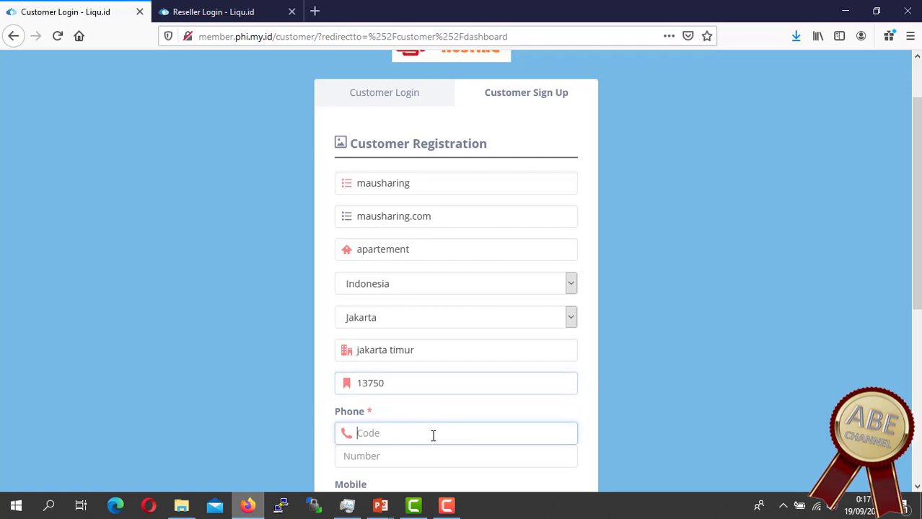
scroll(558, 277, "down", 3)
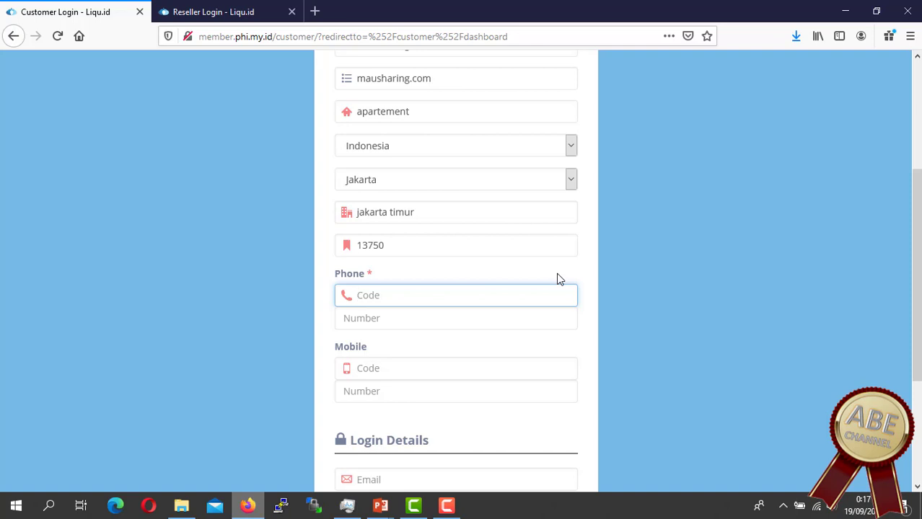
type("62")
left_click(407, 323)
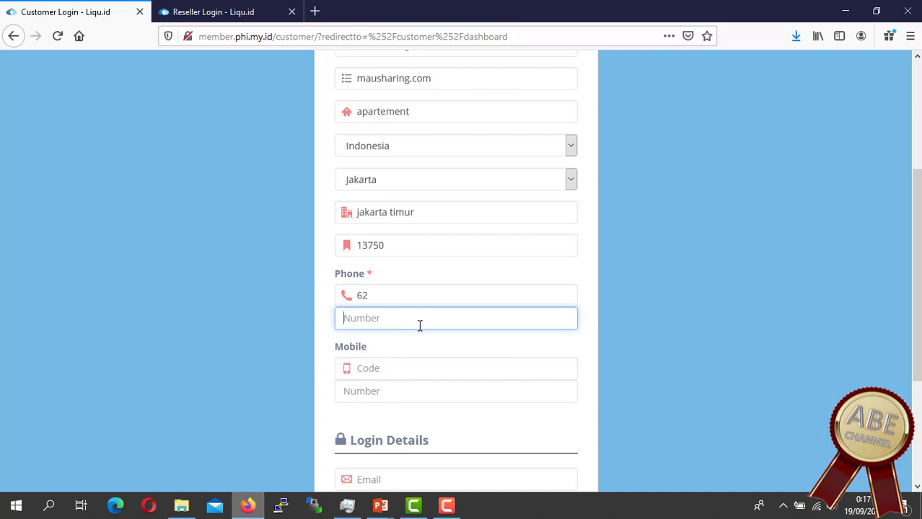
type("082111111111")
Step: Copy the 62 country code and phone number into the mobile code and number fields
left_click(420, 365)
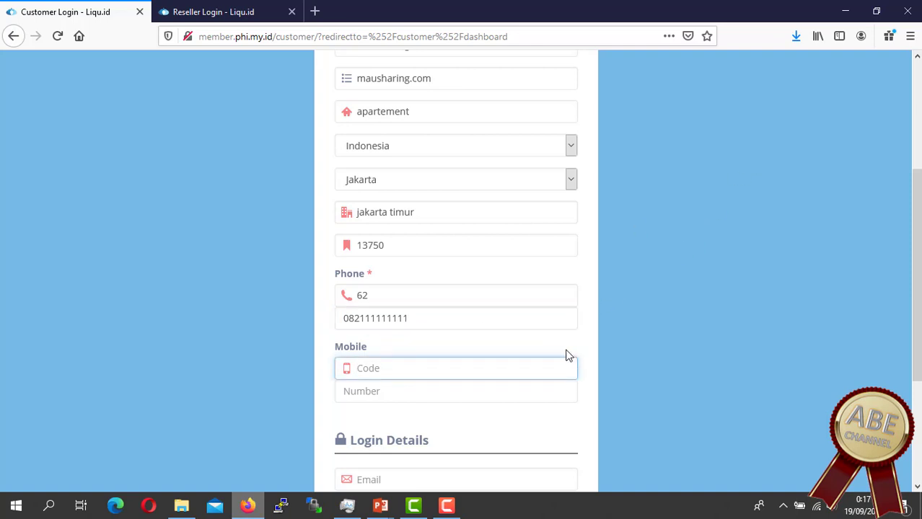
scroll(515, 359, "down", 2)
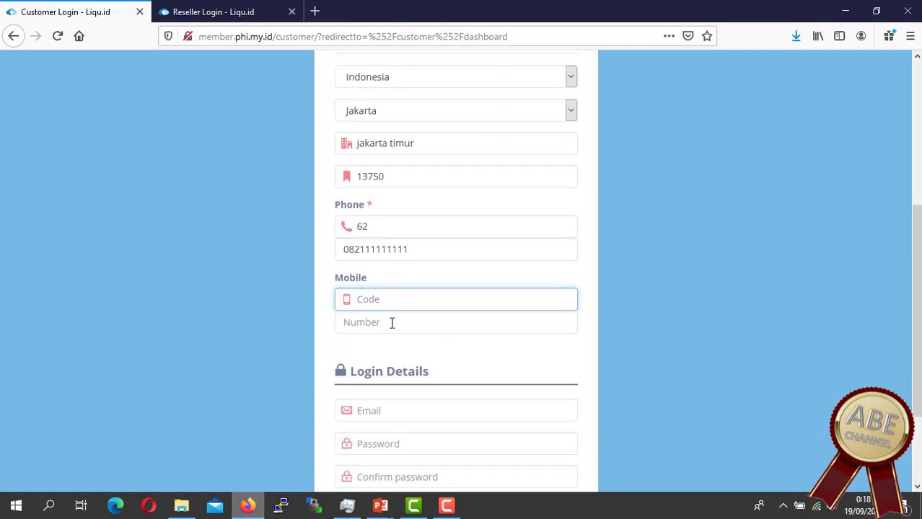
left_click(393, 323)
left_click(393, 301)
left_click(368, 226)
left_click_drag(368, 226, 334, 229)
key("ctrl+c")
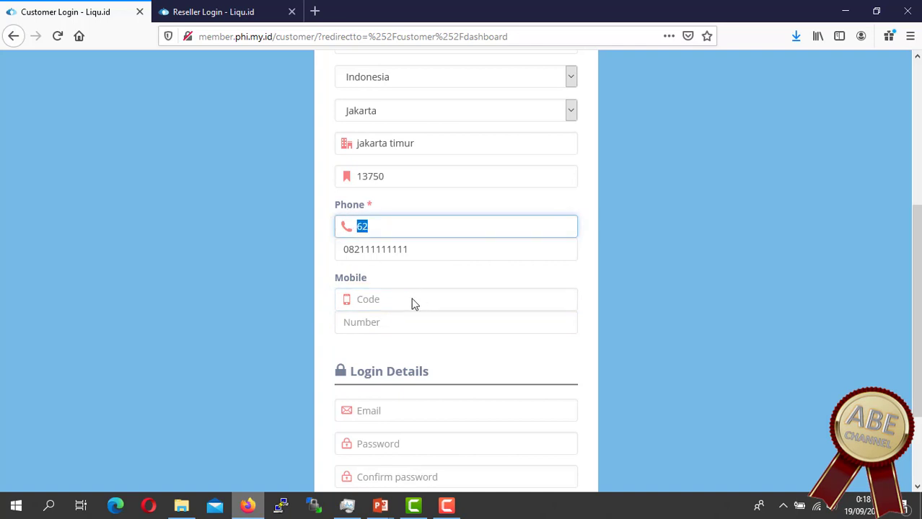
left_click(409, 300)
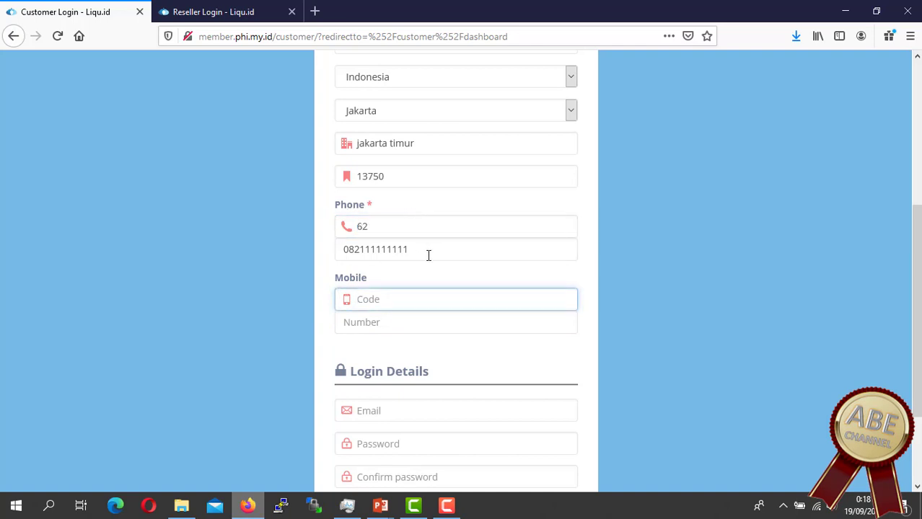
key("ctrl+v")
left_click_drag(341, 250, 434, 243)
key("ctrl+c")
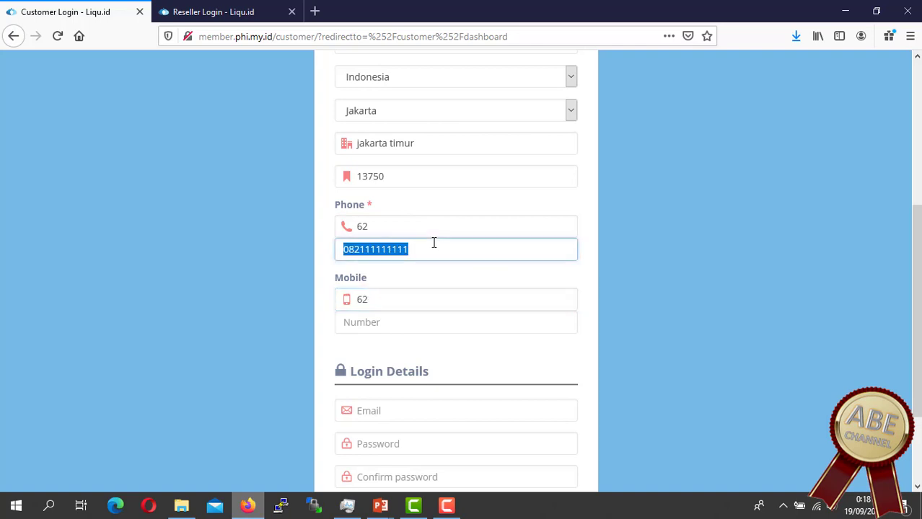
left_click(402, 317)
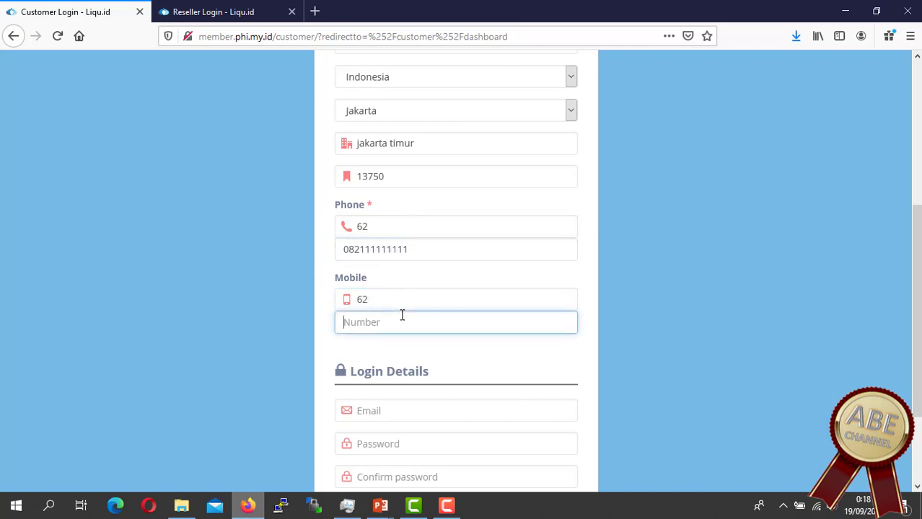
key("ctrl+v")
Step: Enter the login email and password, dismissing the insecure-login warnings
scroll(518, 370, "down", 3)
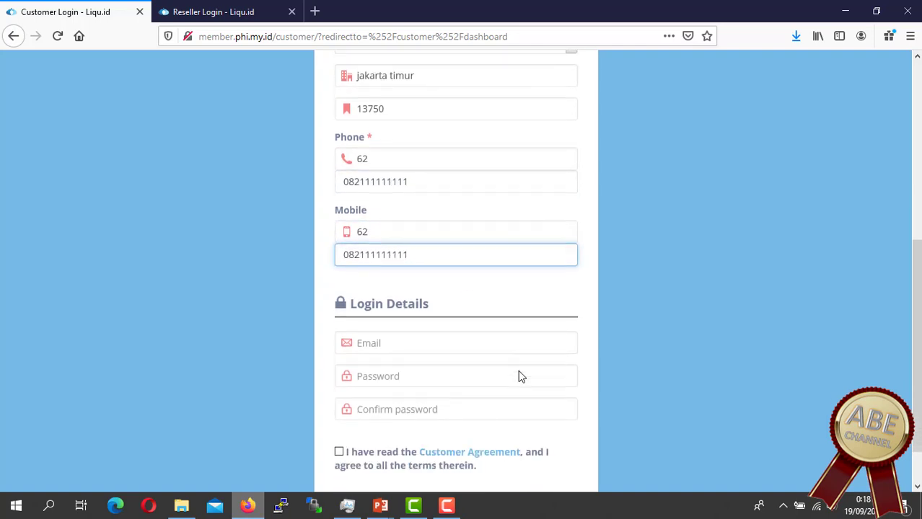
left_click(424, 292)
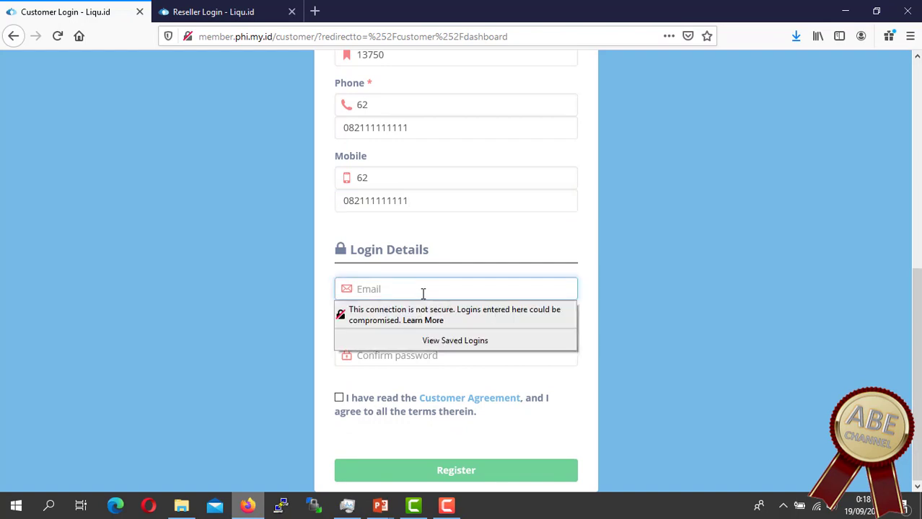
left_click(554, 238)
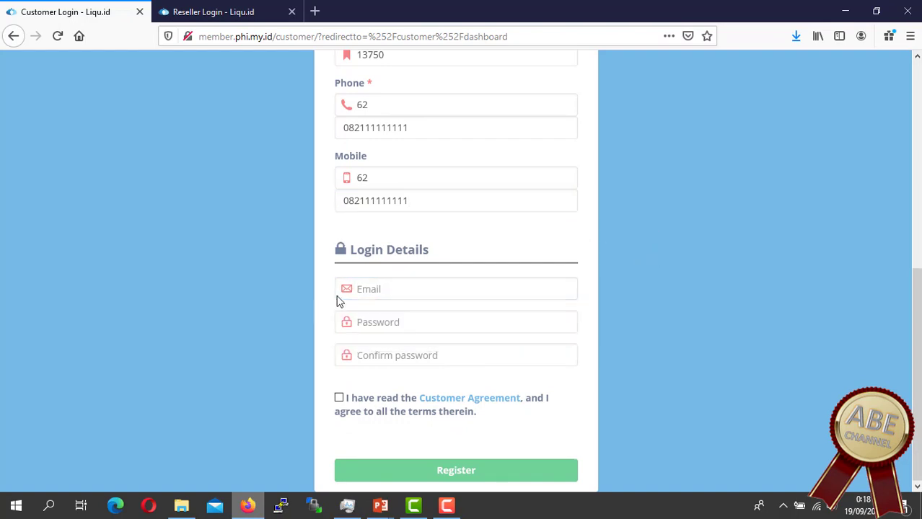
left_click(381, 289)
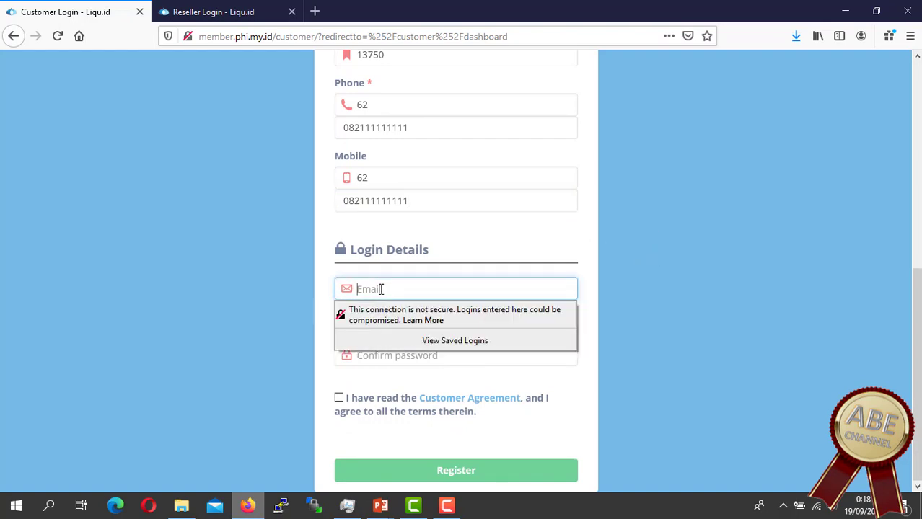
left_click(386, 288)
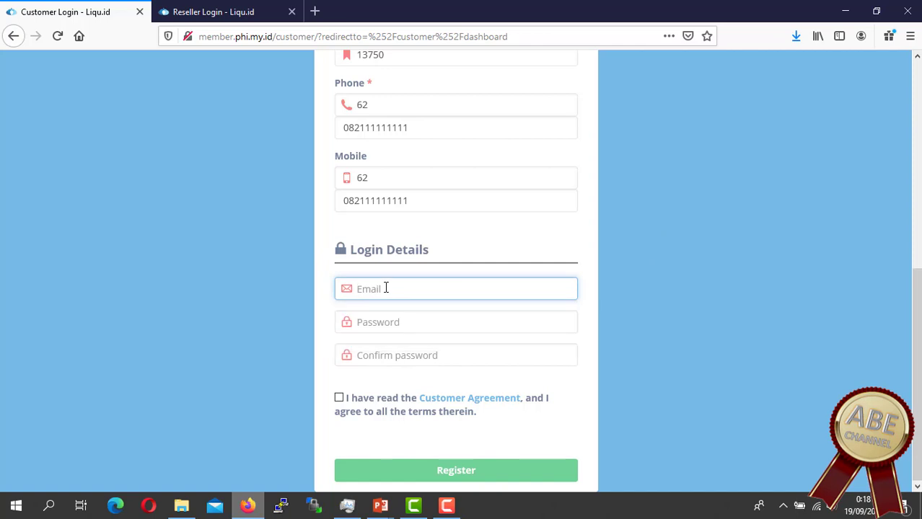
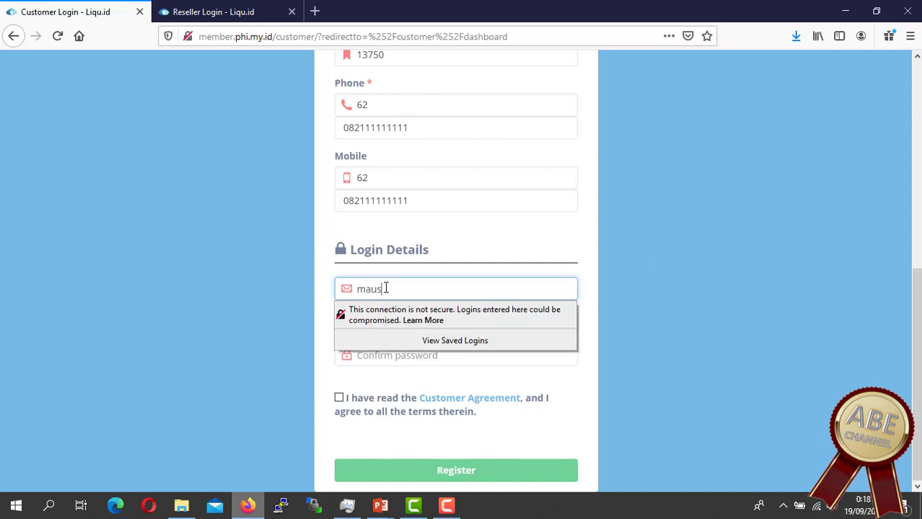
left_click(596, 250)
left_click(399, 323)
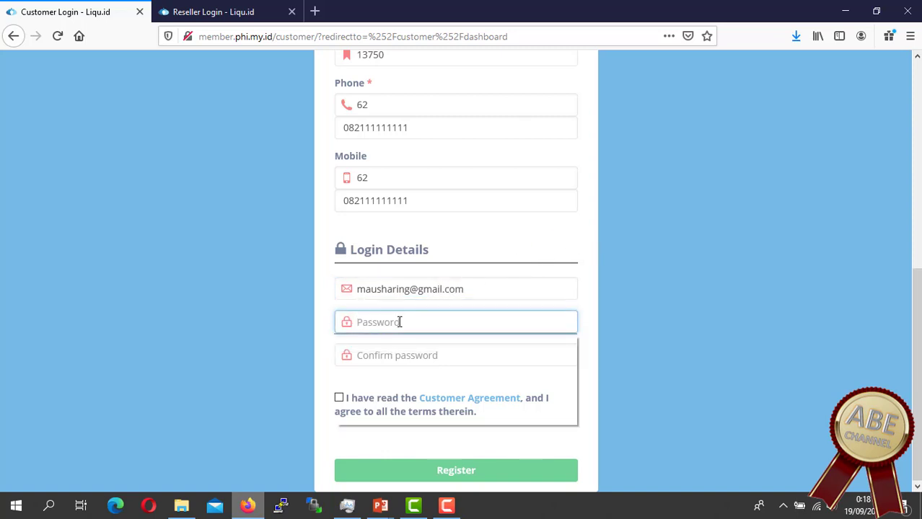
type("•••••••")
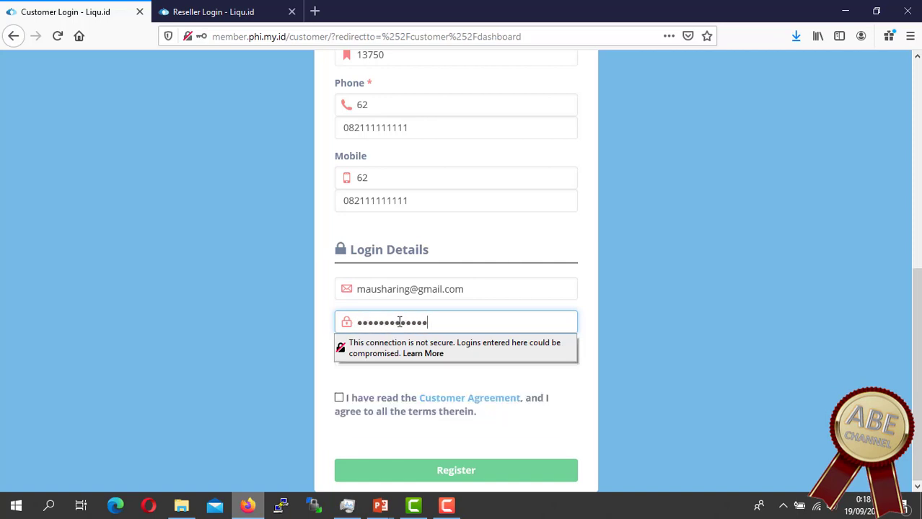
Step: Fill in Confirm Password with the matching password, correcting mistyped characters
left_click(604, 404)
left_click(471, 356)
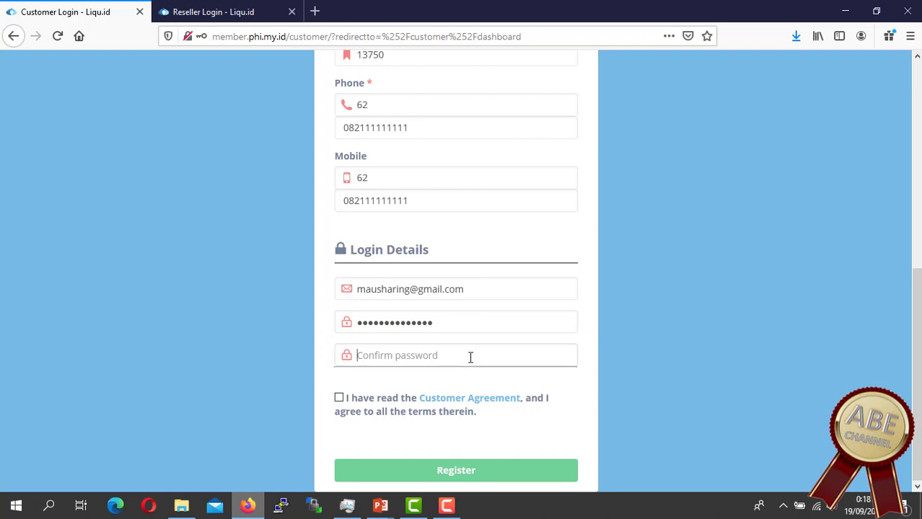
type("•••")
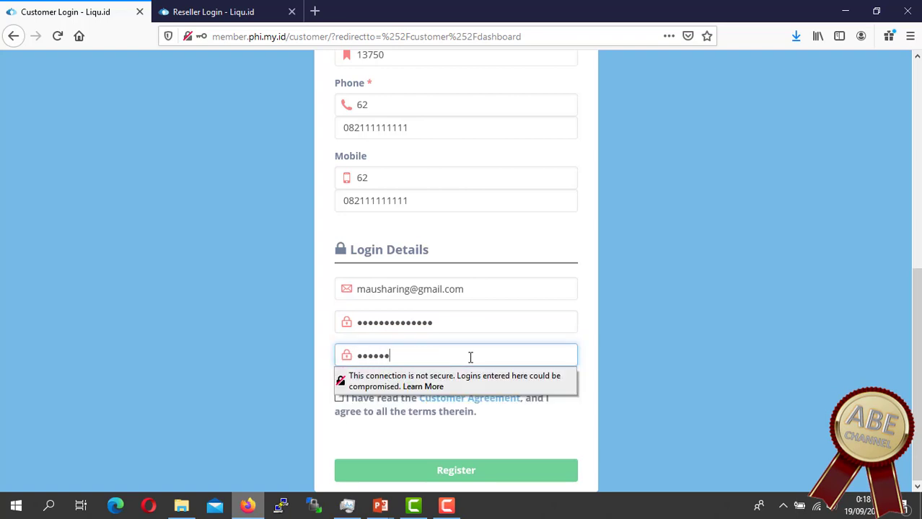
key("BackSpace")
key("BackSpace")
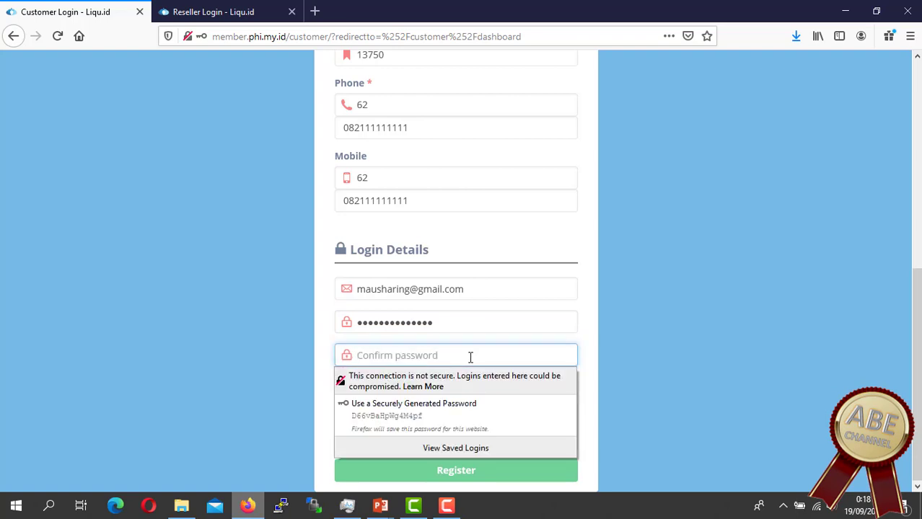
type("•••••")
key("BackSpace")
key("BackSpace")
key("BackSpace")
key("BackSpace")
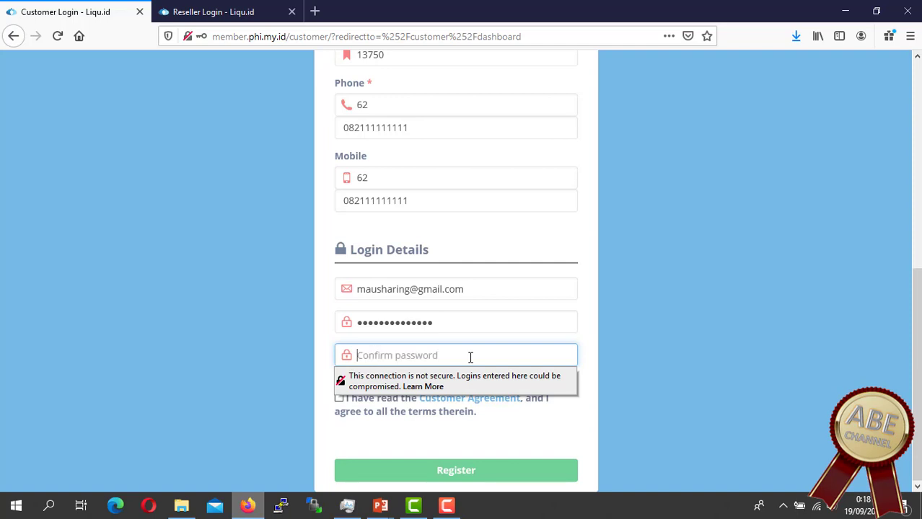
type("••")
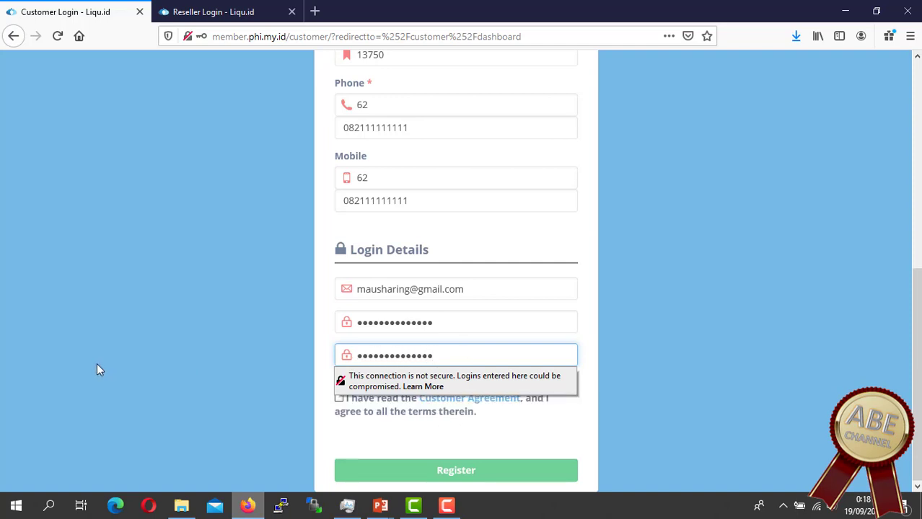
Step: Accept the Customer Agreement and submit the registration
left_click(216, 360)
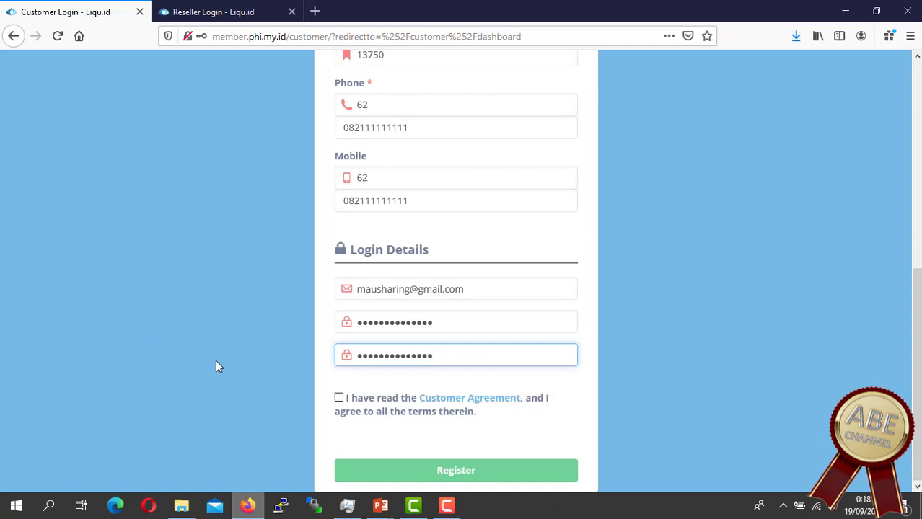
left_click(339, 400)
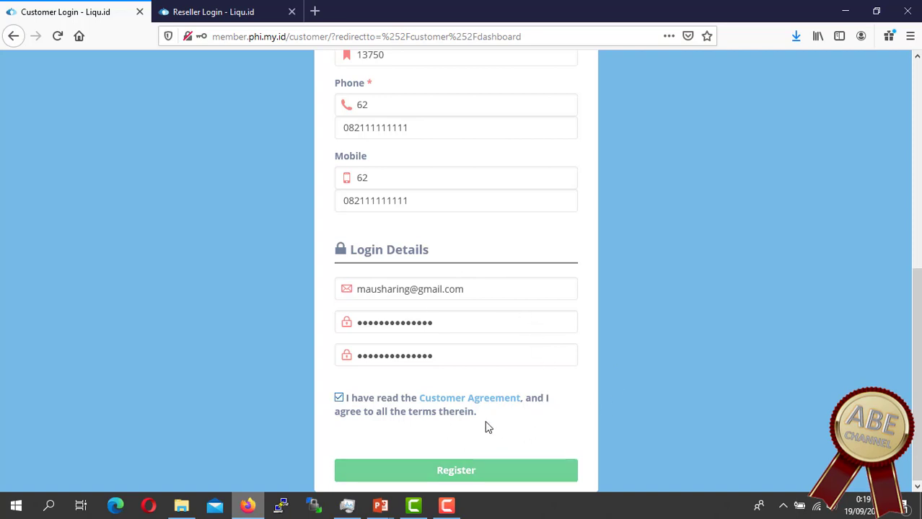
left_click(467, 470)
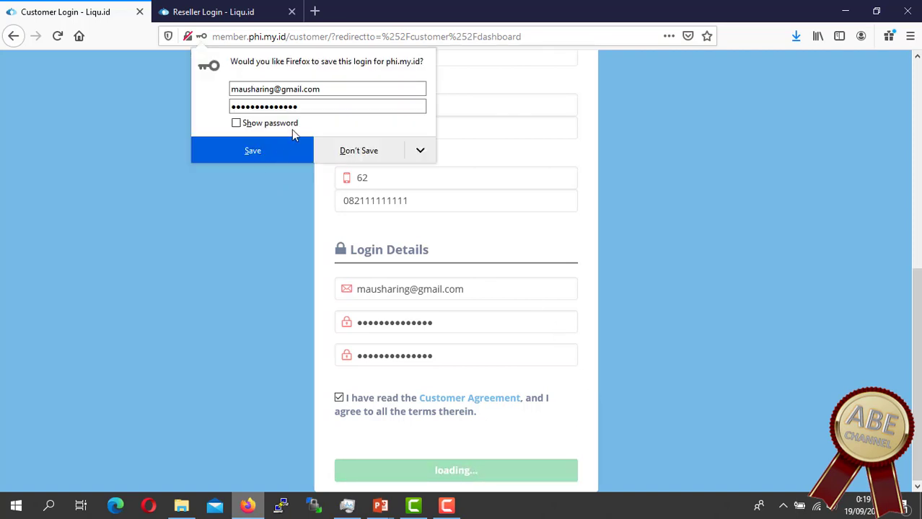
Step: Decline saving the login, then open Billing > Billing List showing IDR 0 balance
left_click(358, 152)
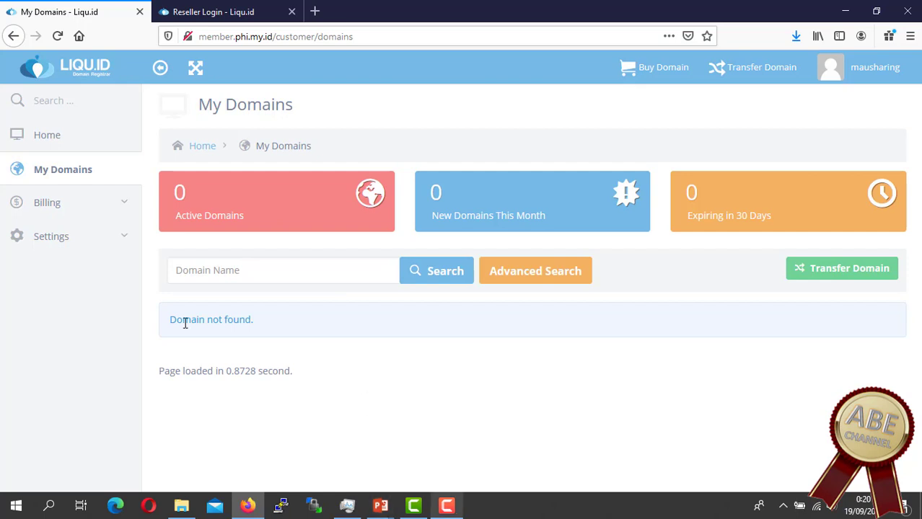
left_click(50, 208)
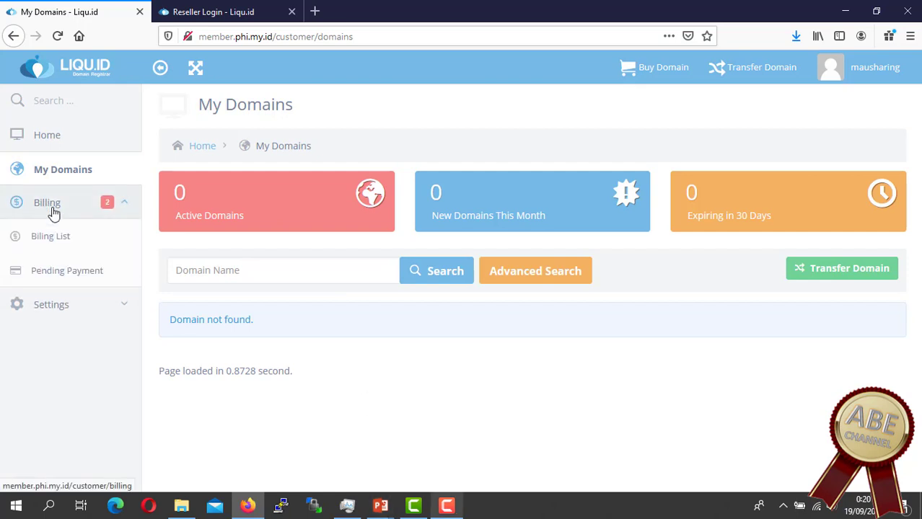
left_click(62, 244)
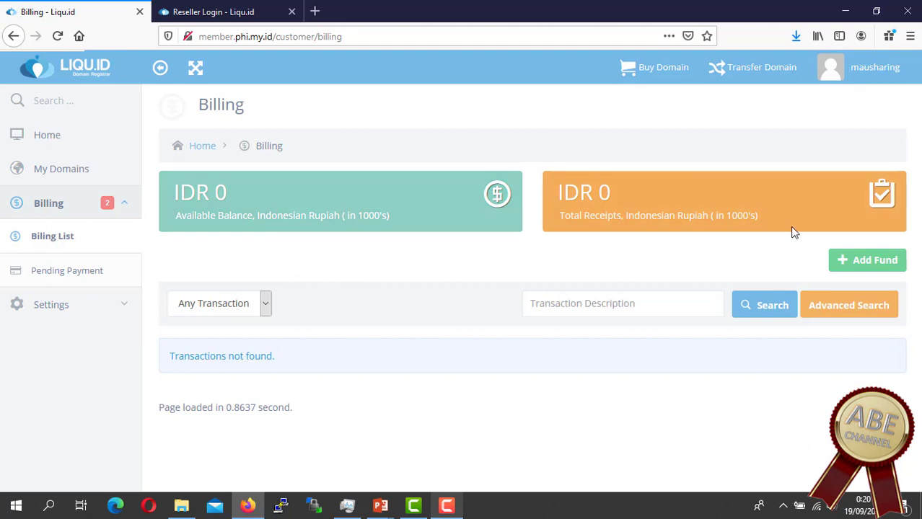
Step: Save ns1–ns4.phi.my.id as default nameservers under Settings, then open Manage Contacts
left_click(50, 307)
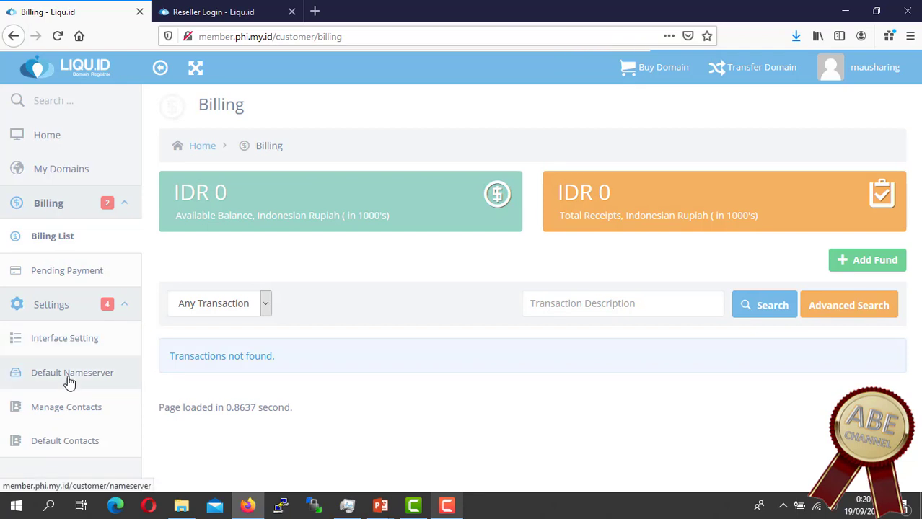
left_click(67, 382)
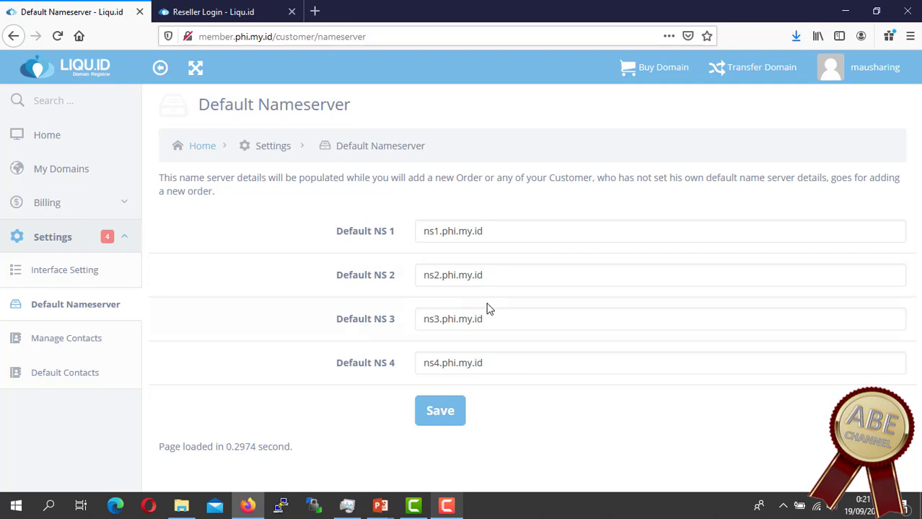
left_click(441, 412)
left_click(62, 346)
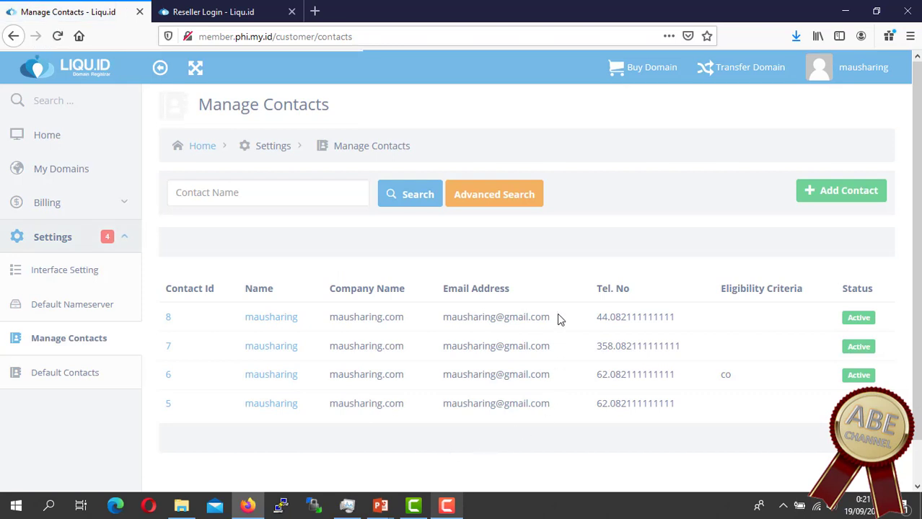
Step: Open the account's own contact, review its details and bring up its Edit Contact form
left_click(269, 322)
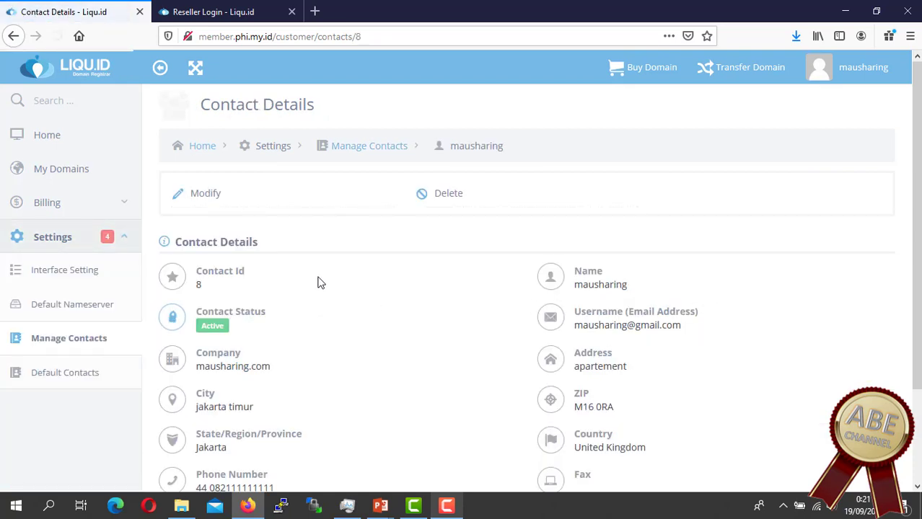
scroll(647, 357, "down", 2)
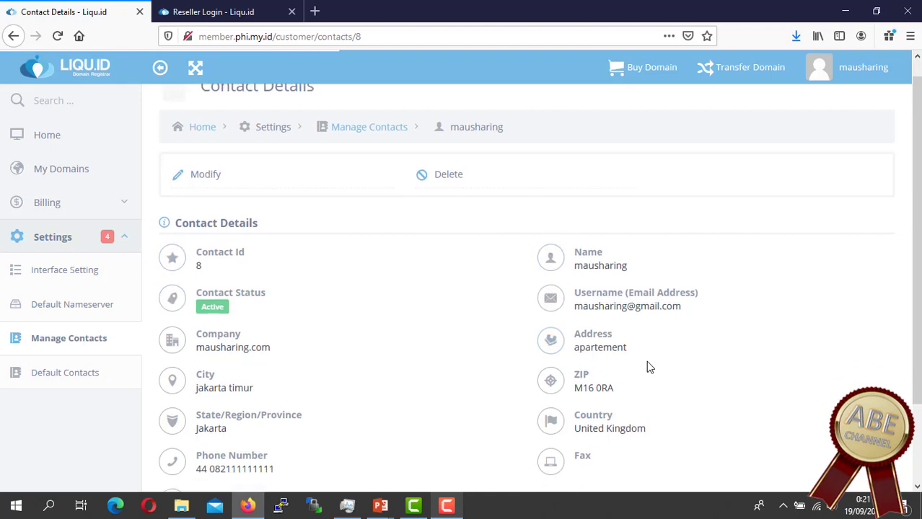
scroll(202, 406, "down", 2)
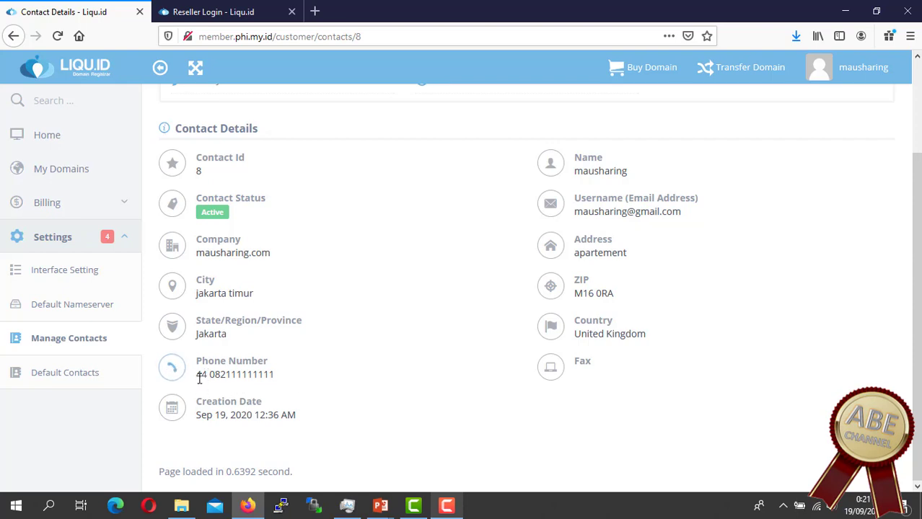
scroll(401, 381, "up", 3)
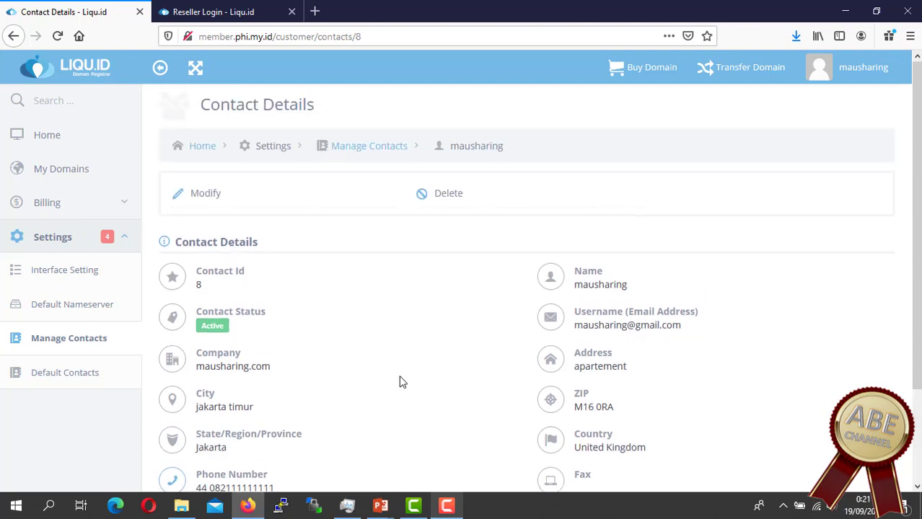
left_click(217, 195)
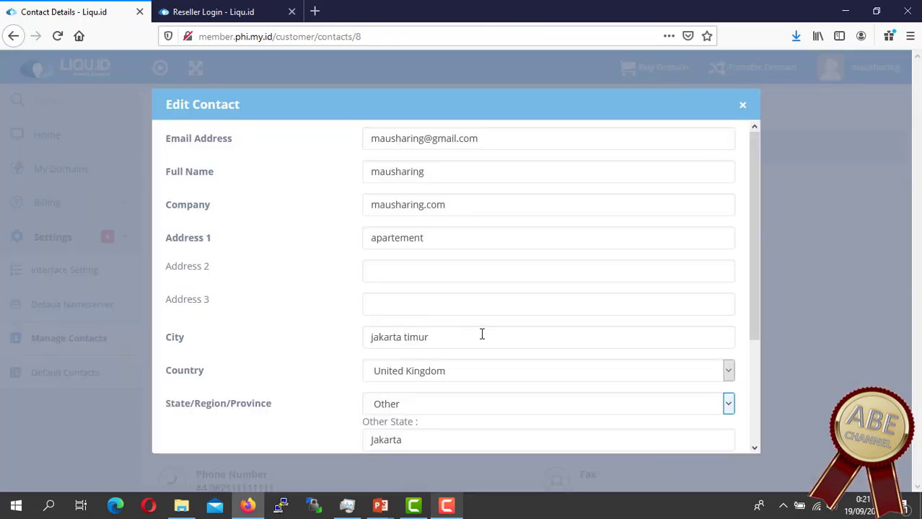
Step: In Edit Contact, overwrite the 44 phone country code with 62 and save the changes
scroll(482, 334, "down", 3)
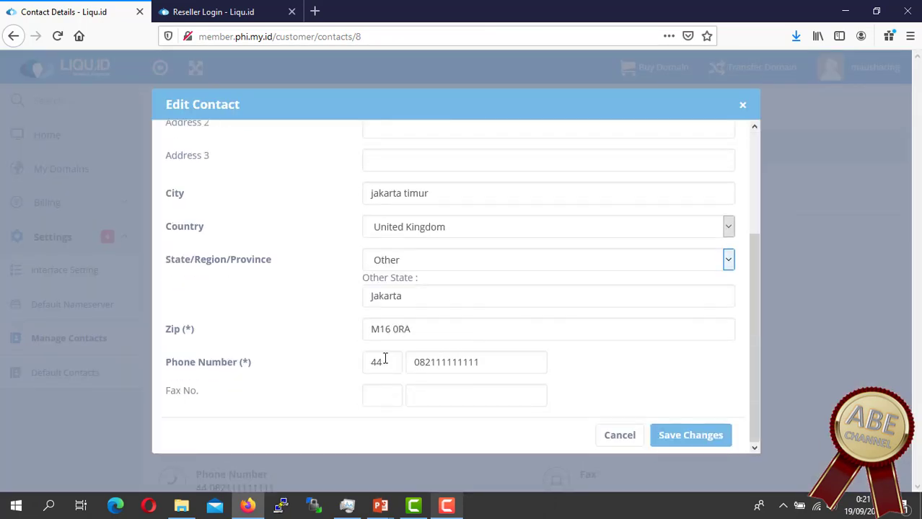
left_click_drag(384, 358, 352, 359)
type("62")
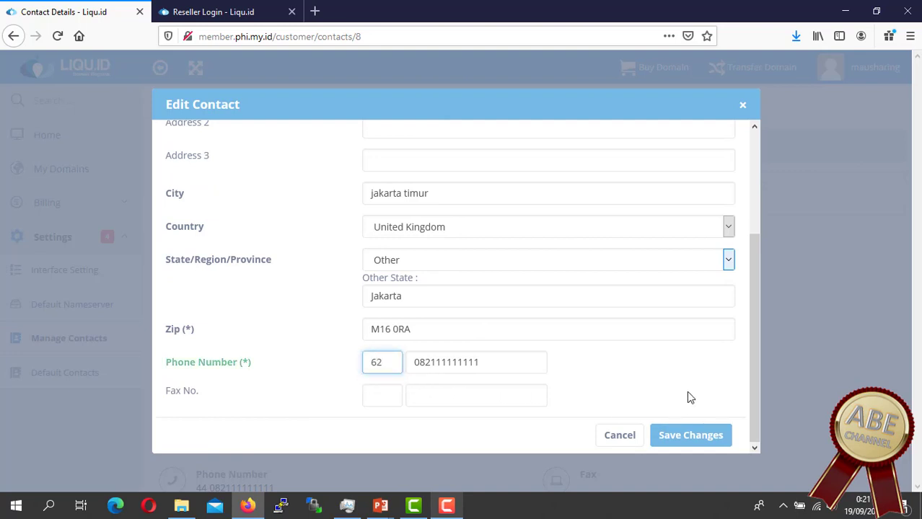
left_click(690, 435)
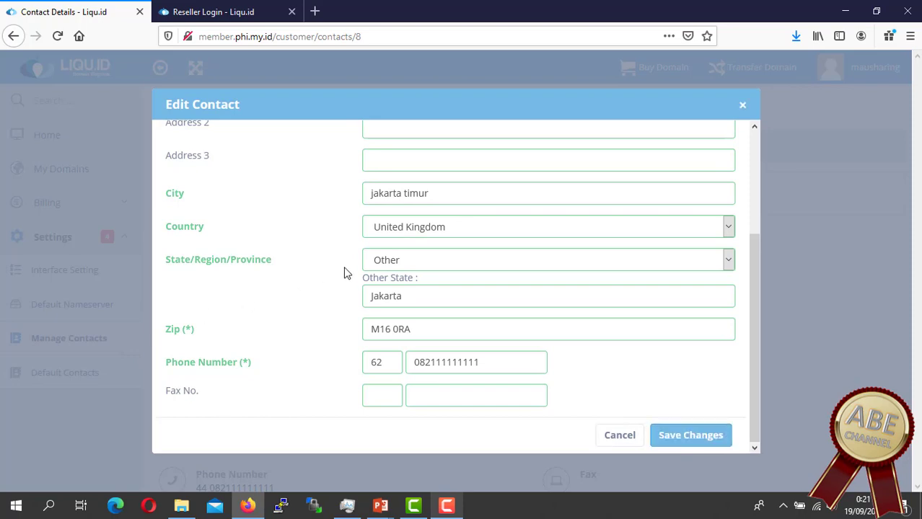
scroll(440, 270, "down", 3)
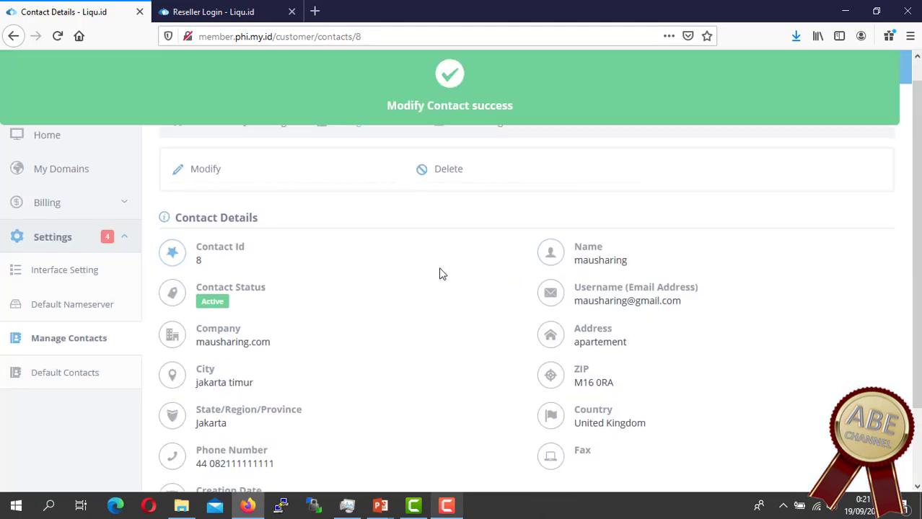
scroll(195, 281, "up", 3)
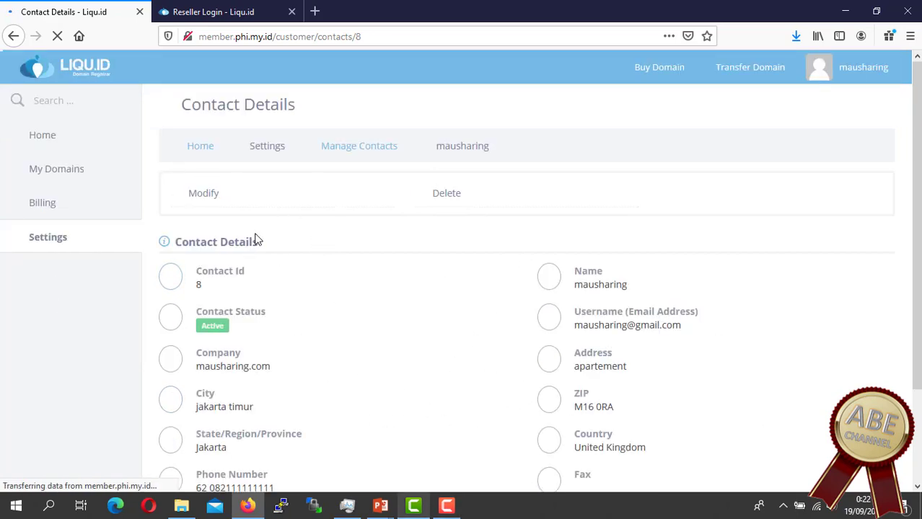
scroll(373, 323, "down", 3)
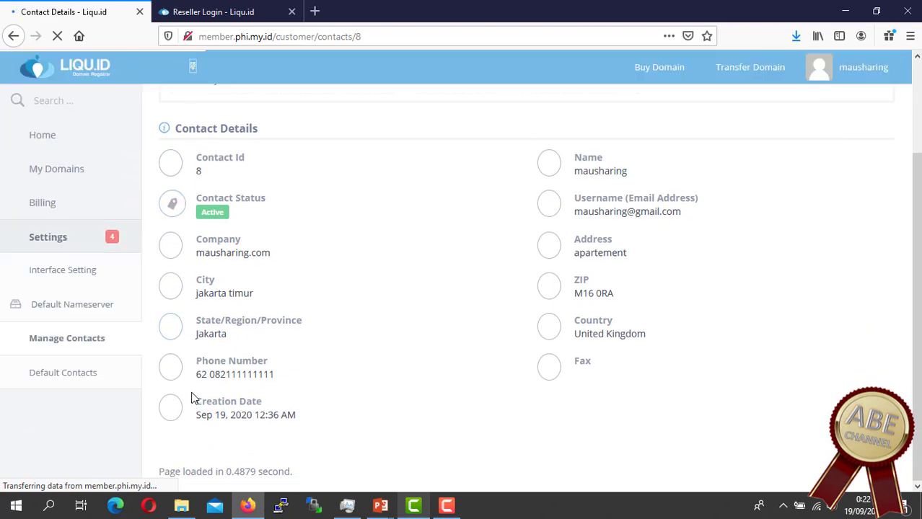
left_click_drag(195, 374, 280, 381)
left_click(321, 391)
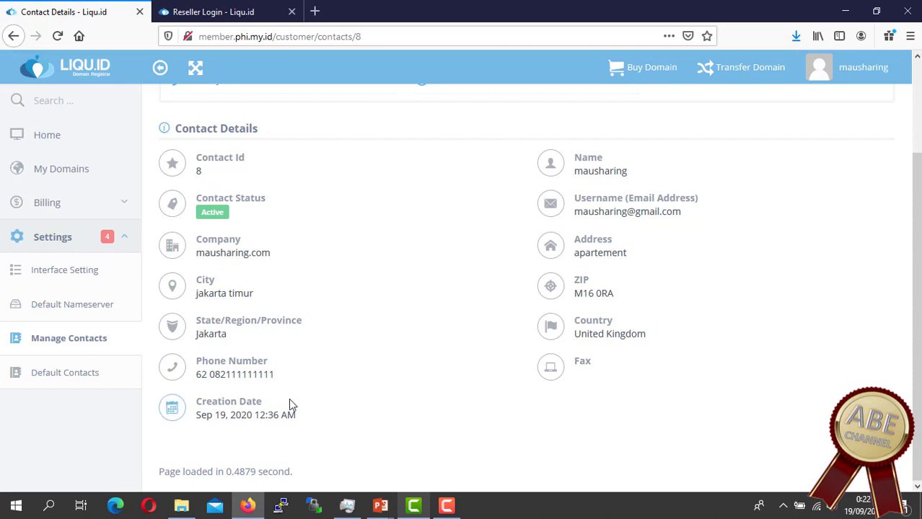
scroll(323, 412, "up", 3)
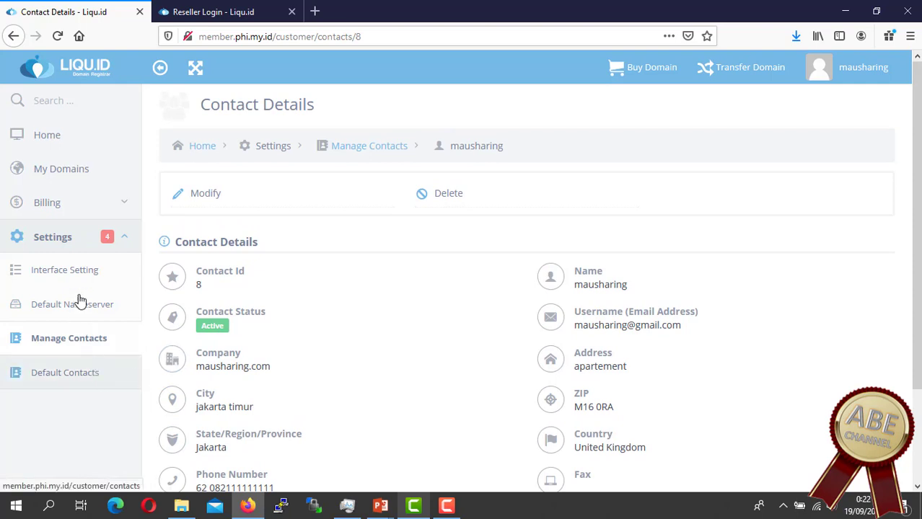
left_click(57, 211)
Step: From the Billing List, start an Add Fund top-up by Wire Transfer to reach the IDR amount page
left_click(52, 238)
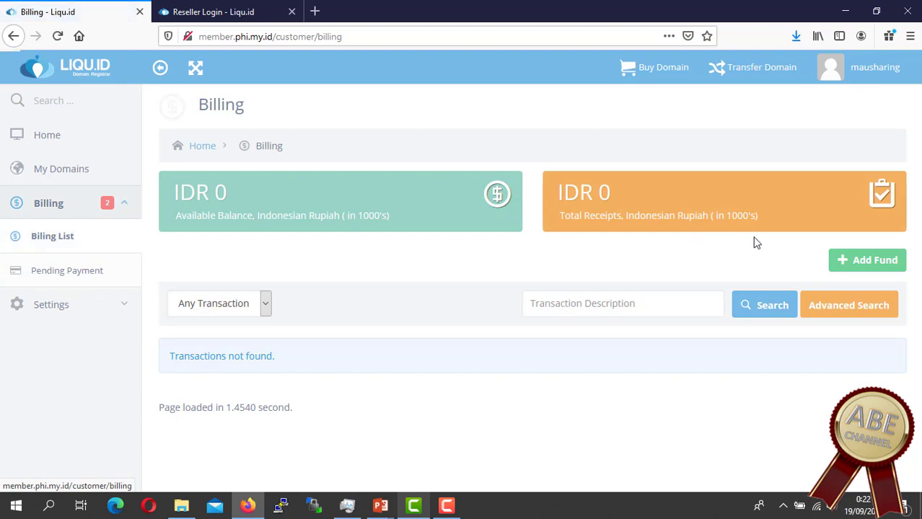
left_click(883, 265)
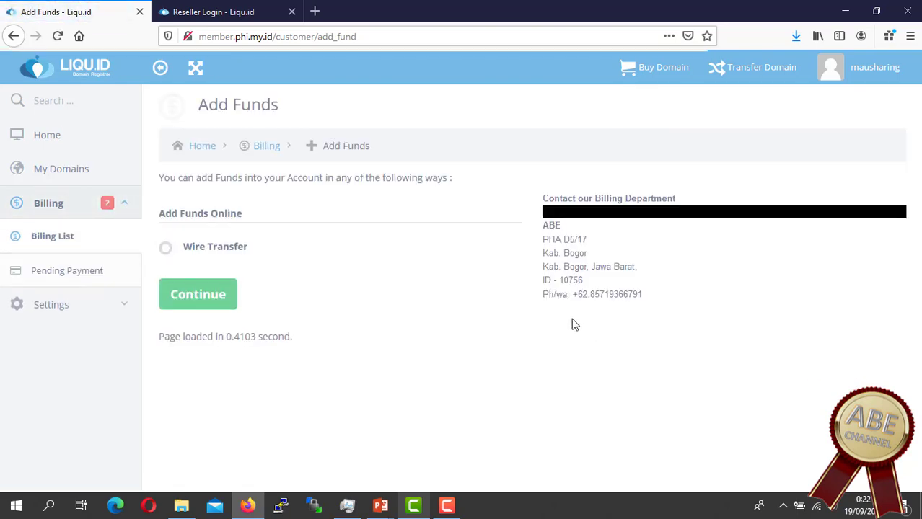
left_click(165, 249)
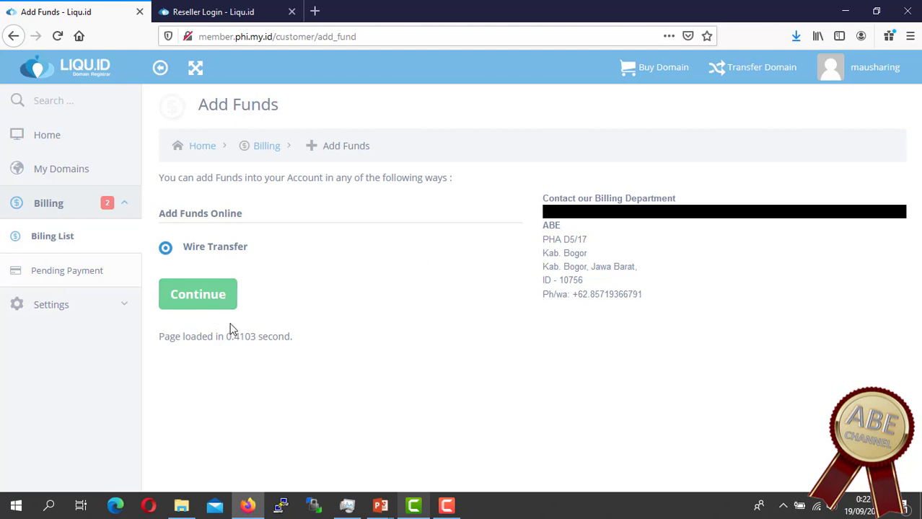
left_click(194, 298)
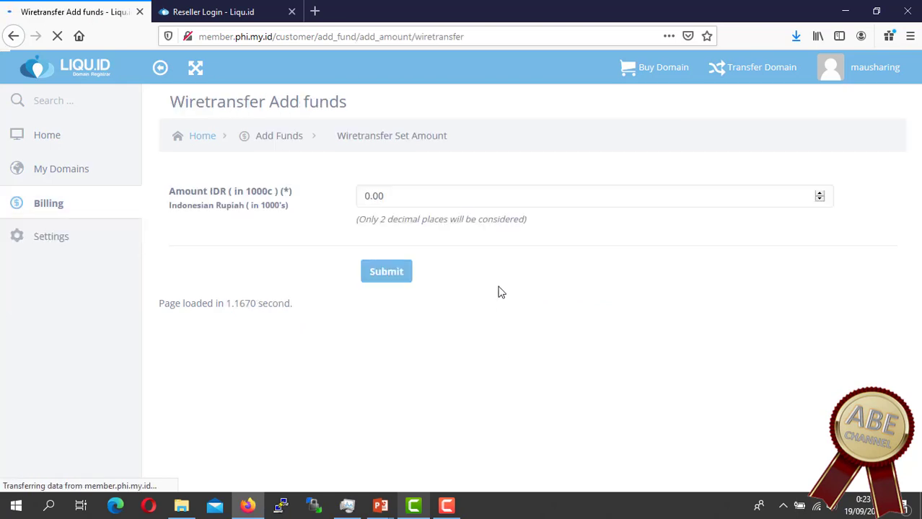
Step: Replace the 0.00 amount with 25 (IDR thousands) and submit the wire-transfer top-up
left_click_drag(425, 199, 332, 199)
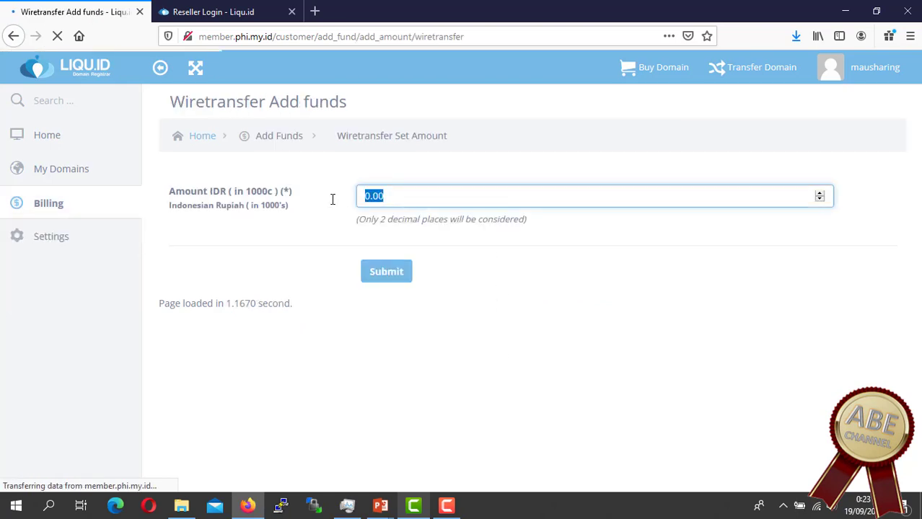
type("25")
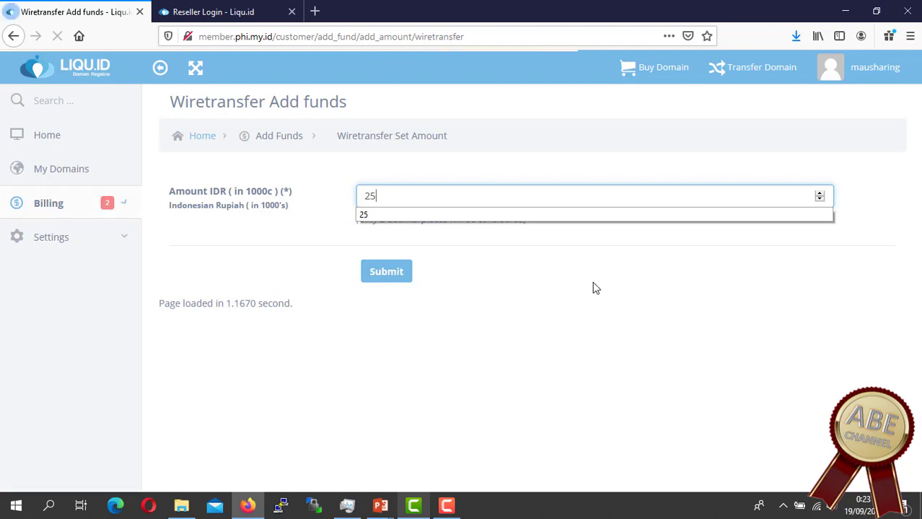
left_click(592, 281)
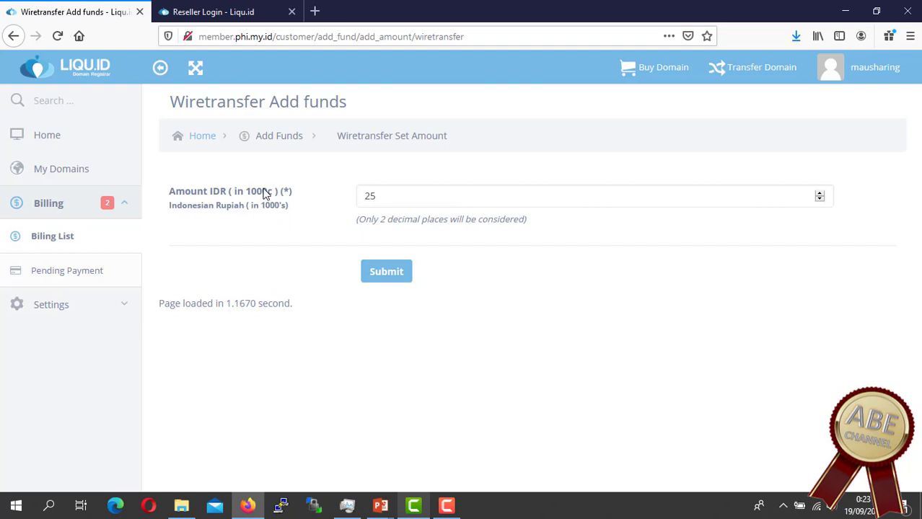
left_click_drag(267, 192, 256, 192)
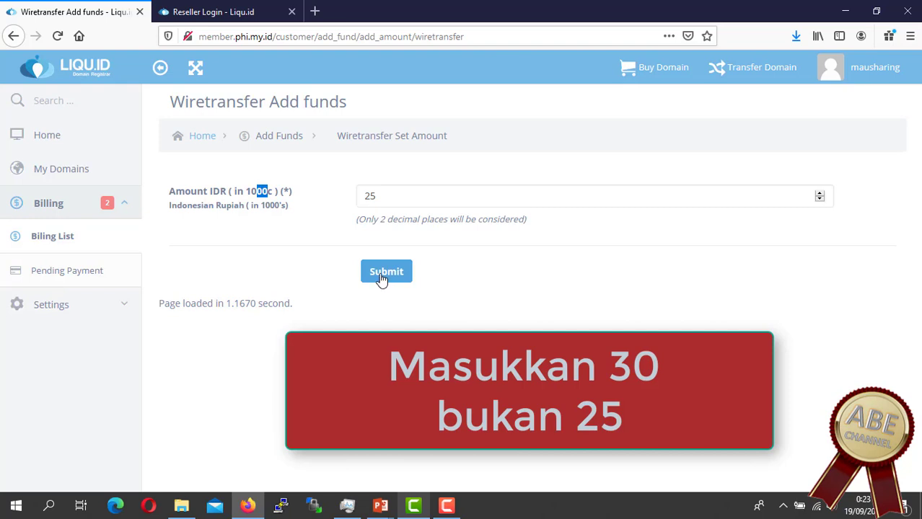
left_click(385, 272)
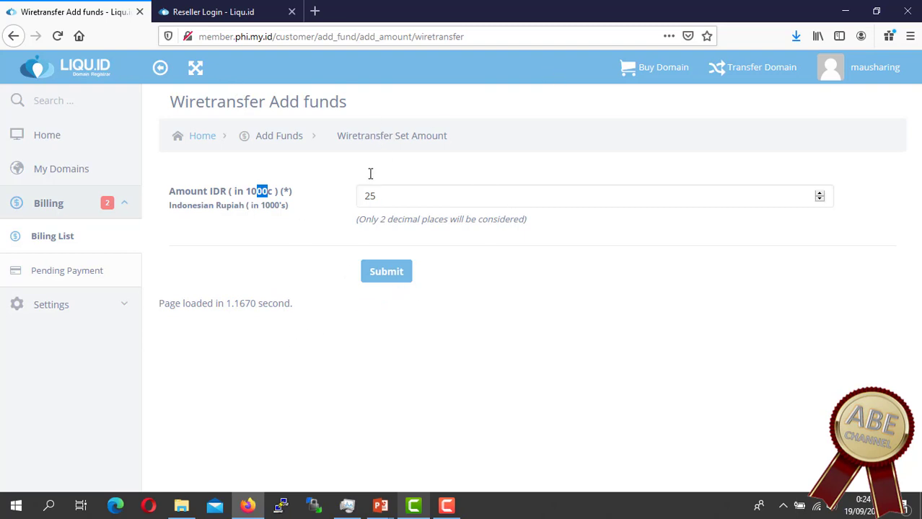
left_click(331, 247)
left_click(384, 273)
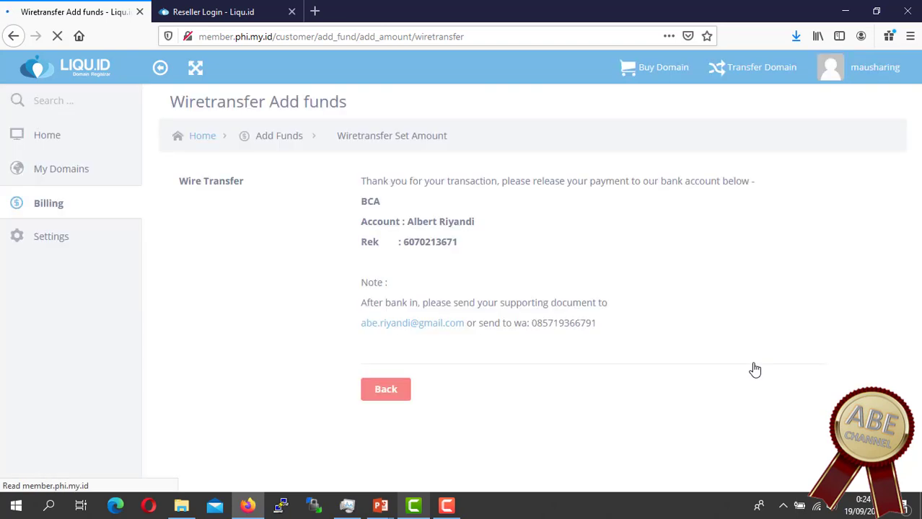
Step: Go back, check the Pending Payment list is empty, then reopen the Billing List
left_click(385, 390)
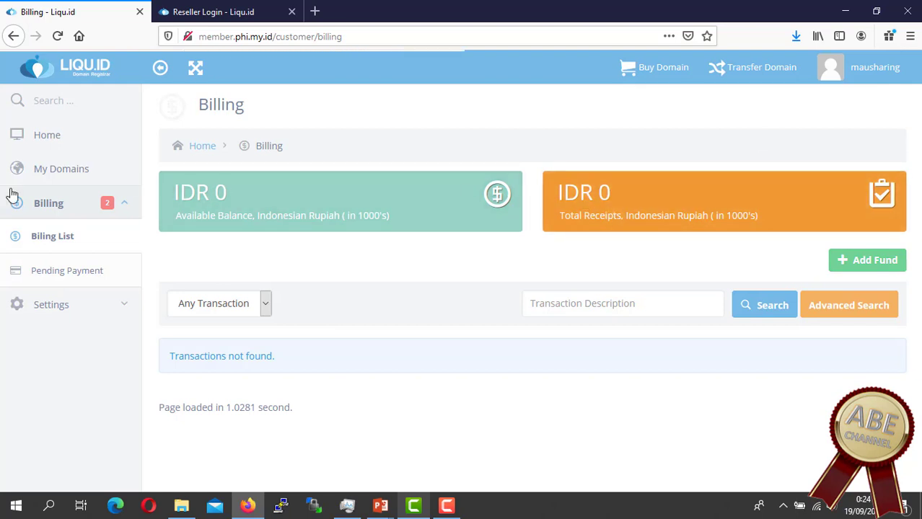
left_click(55, 208)
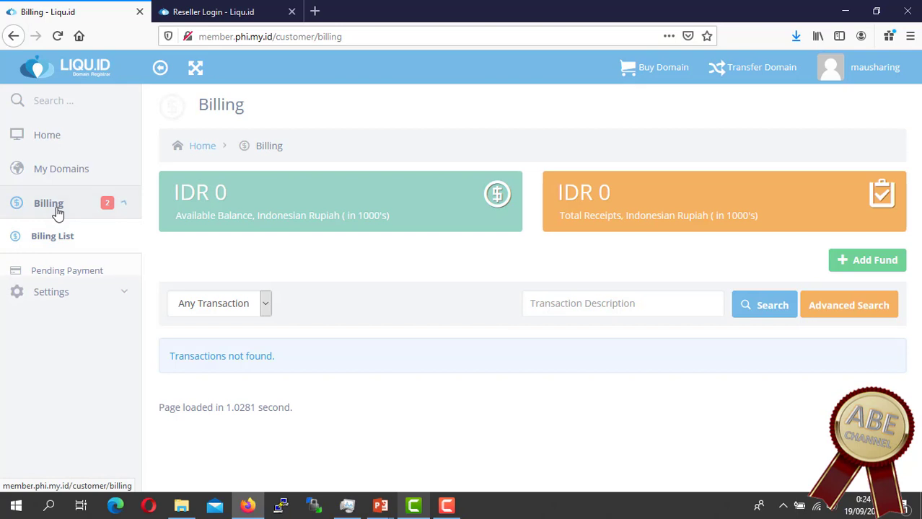
left_click(67, 273)
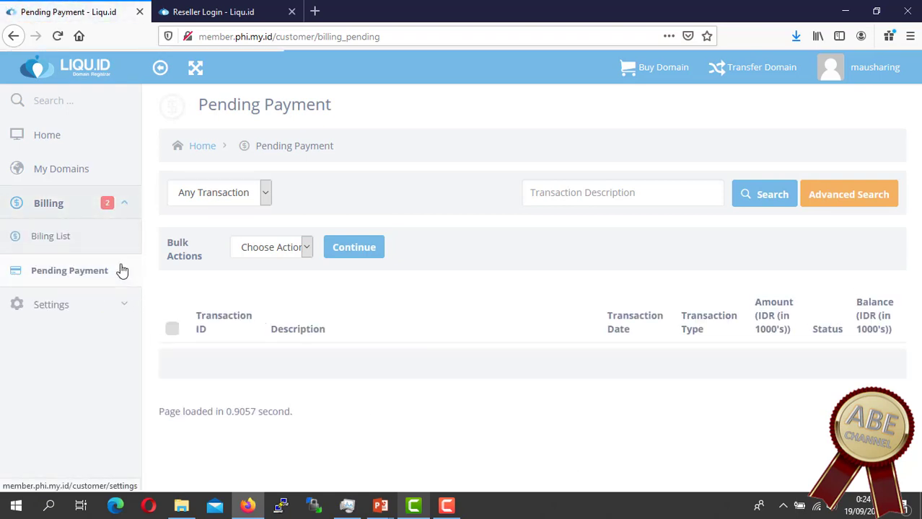
left_click(74, 239)
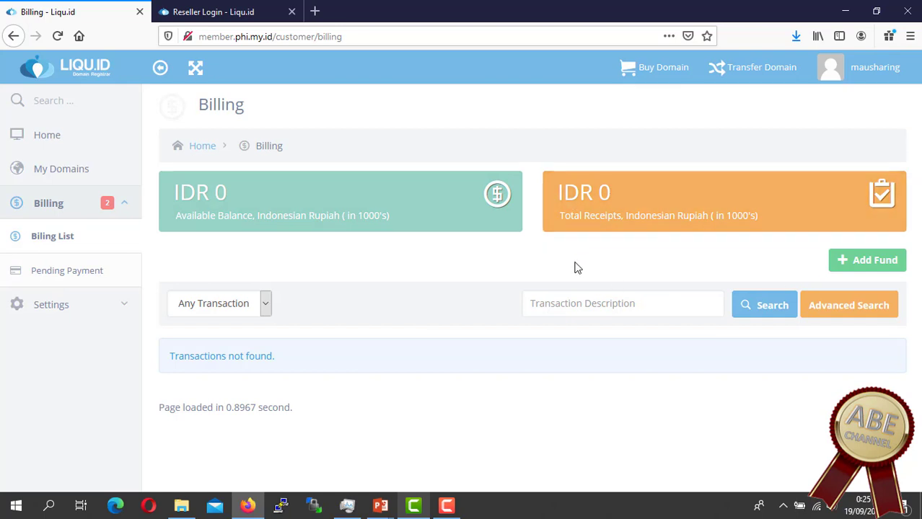
Step: Start another Add Fund top-up by Wire Transfer up to the amount page
left_click(874, 270)
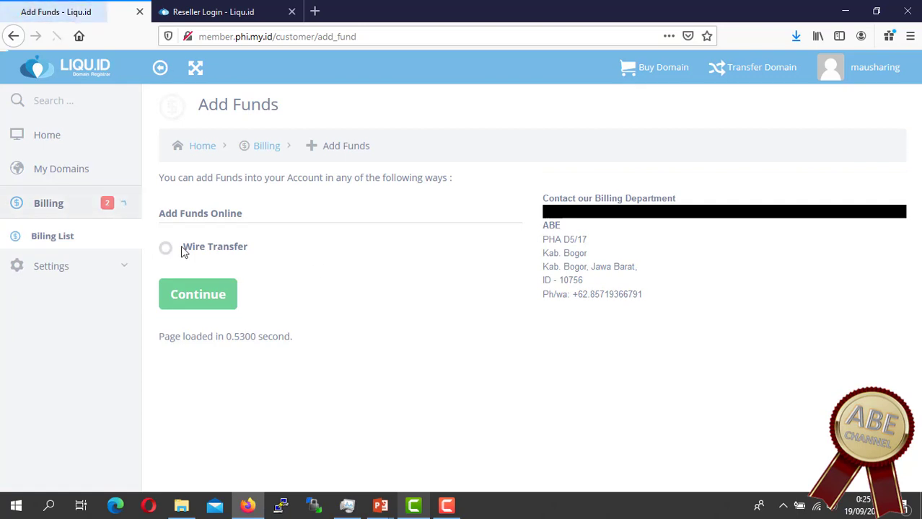
left_click(167, 250)
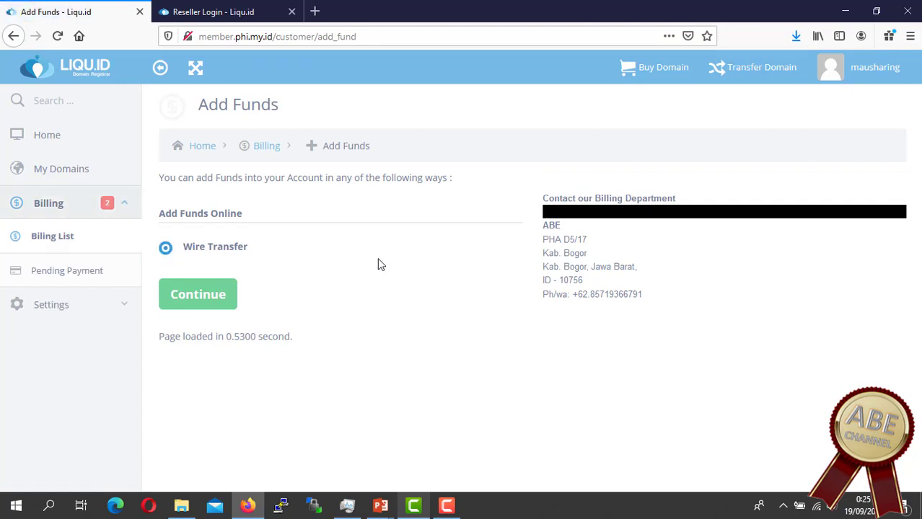
left_click(206, 297)
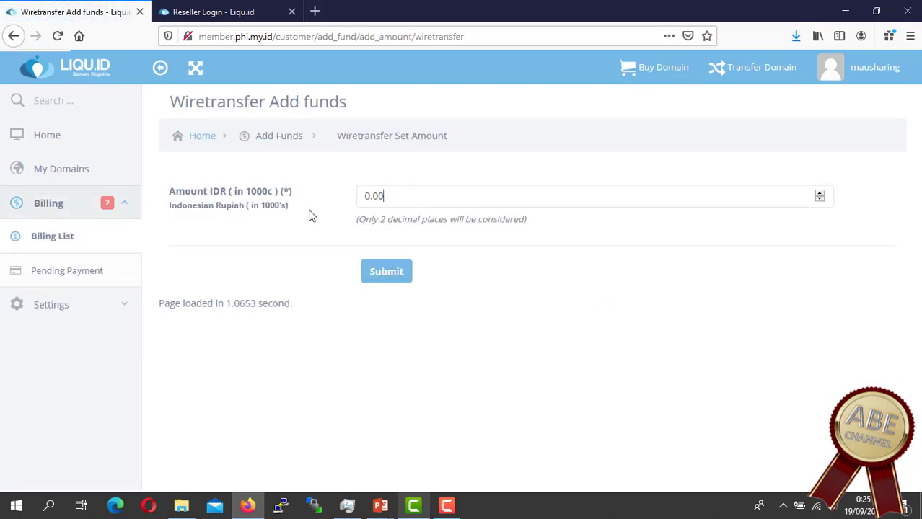
Step: Return to the Billing List overview, then go to the Buy Domain page
left_click(52, 204)
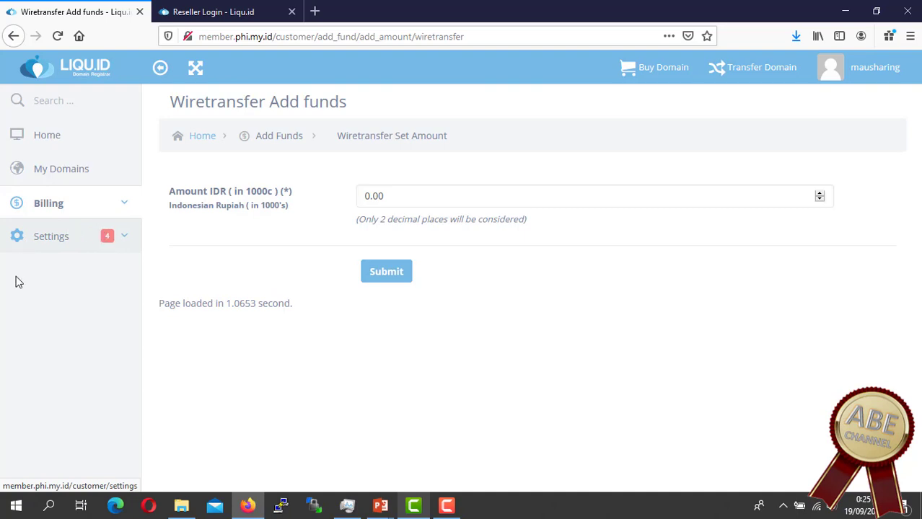
left_click(42, 208)
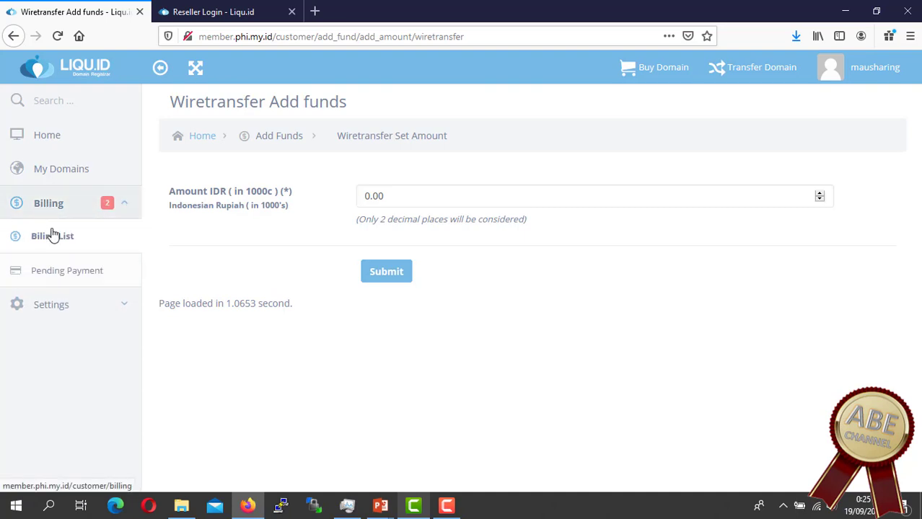
left_click(52, 238)
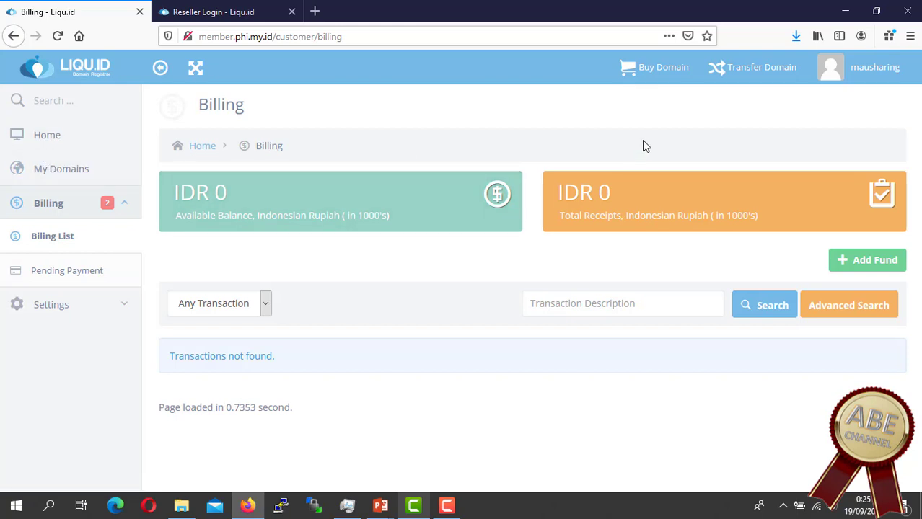
left_click(661, 69)
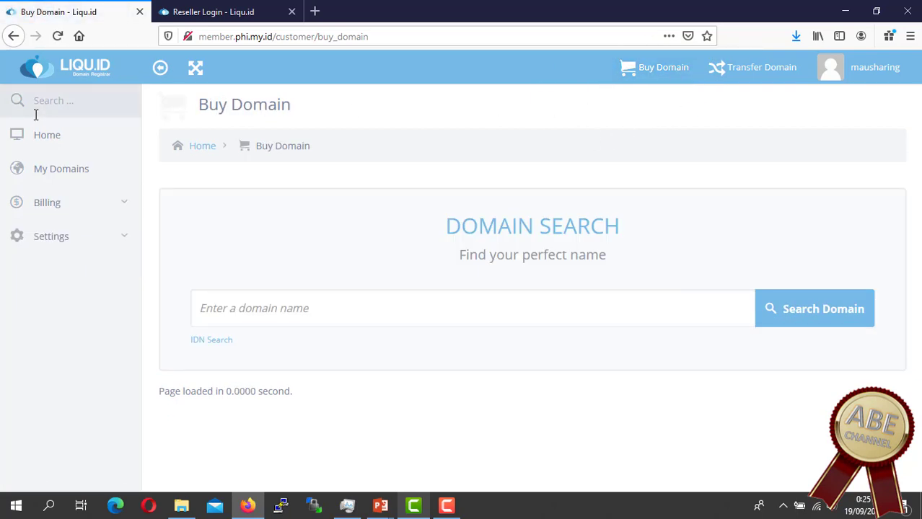
Step: Search the domain name patunganhosting to check its availability
left_click(445, 310)
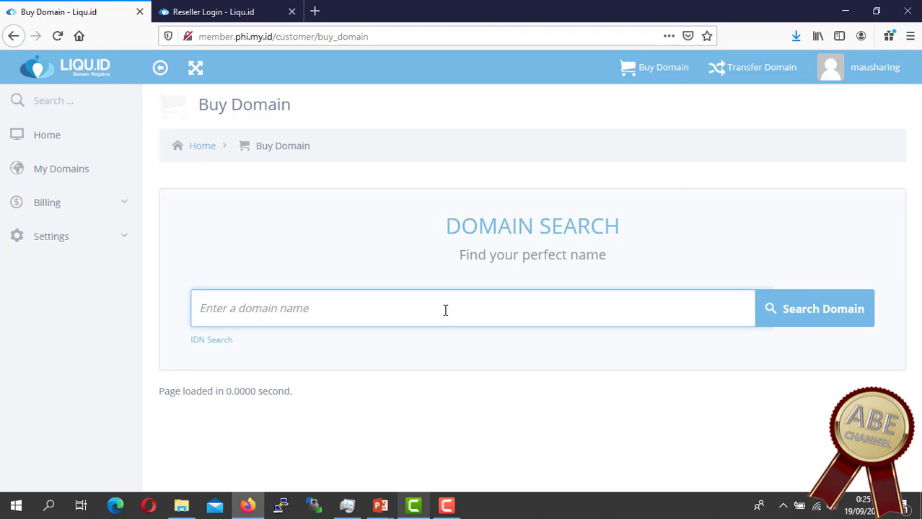
type("path")
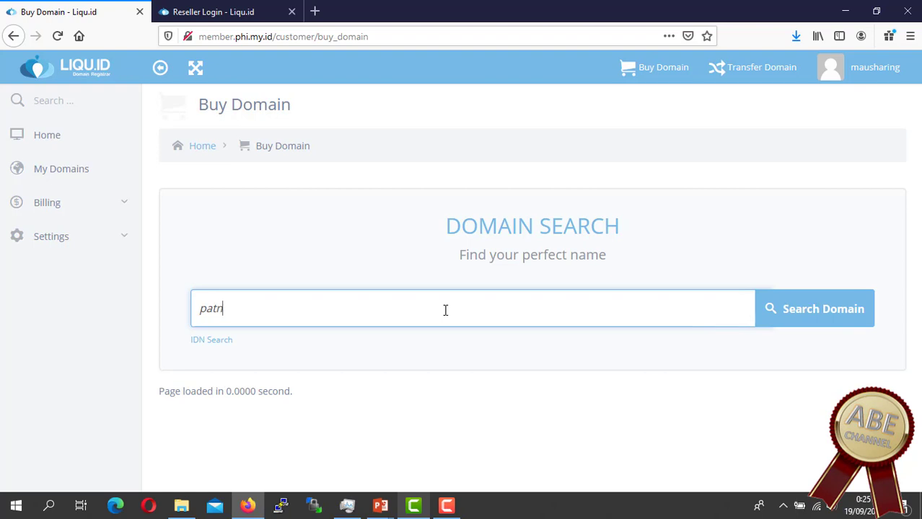
key("BackSpace")
type("u")
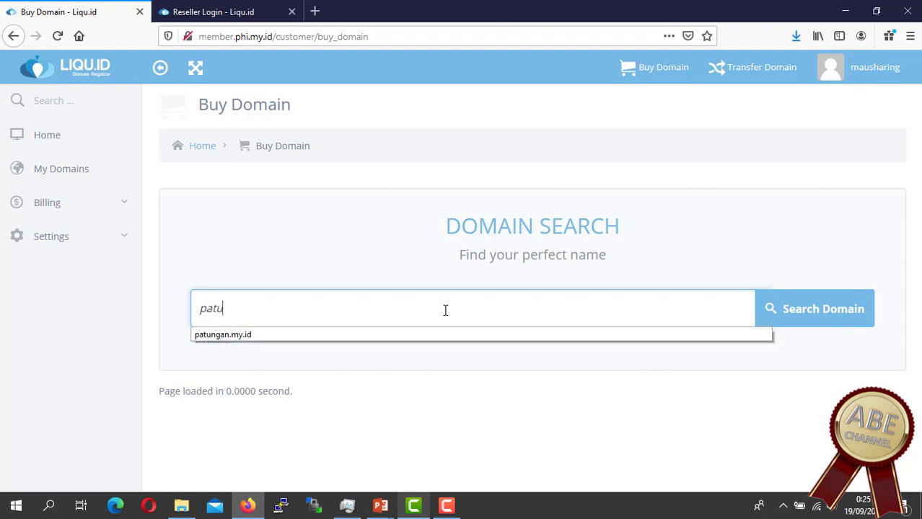
type("nganhosting")
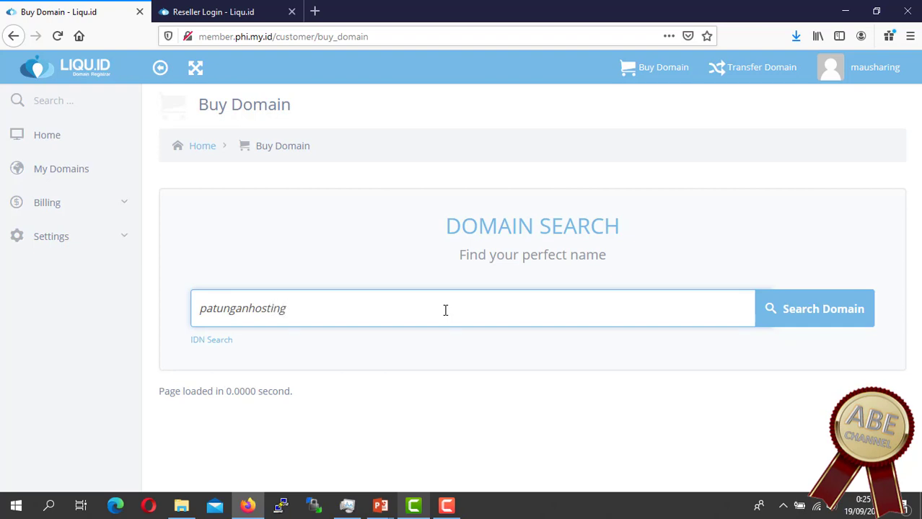
key("Return")
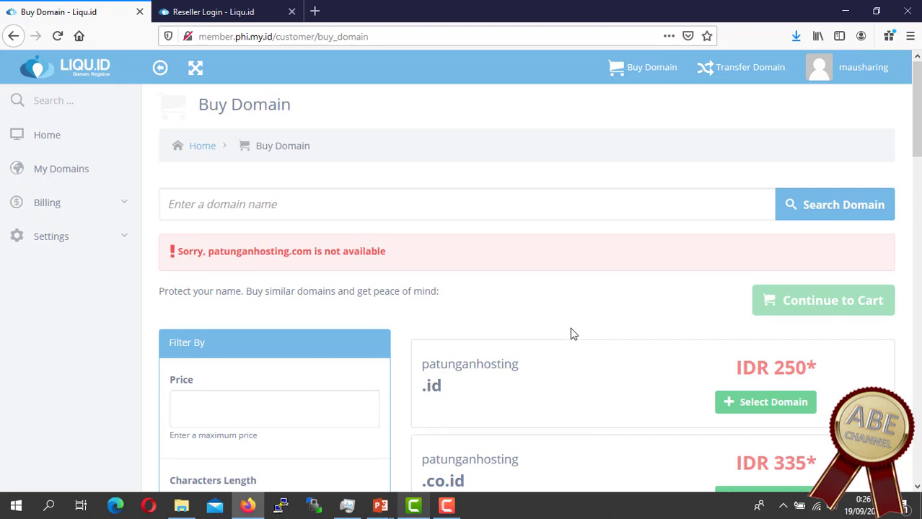
Step: Review the .id (IDR 250) and .co.id (IDR 335) alternative suggestions
scroll(570, 334, "down", 2)
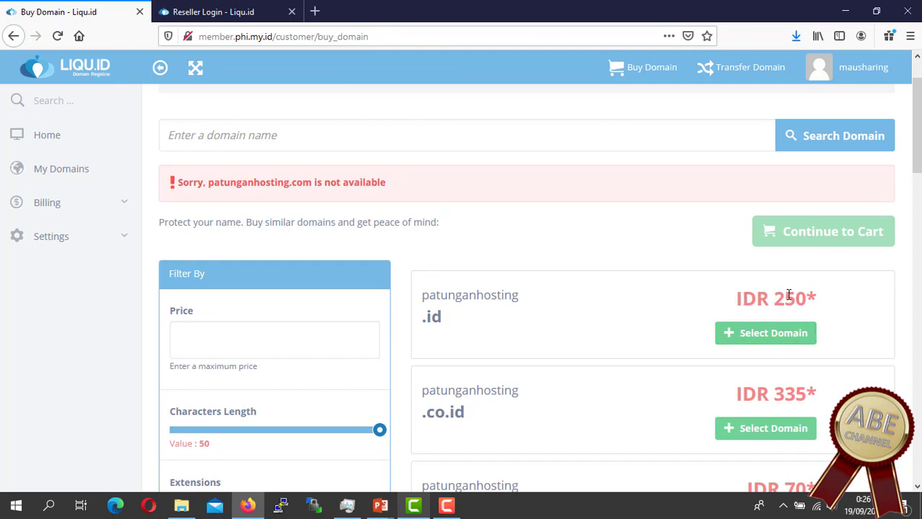
left_click_drag(773, 297, 806, 296)
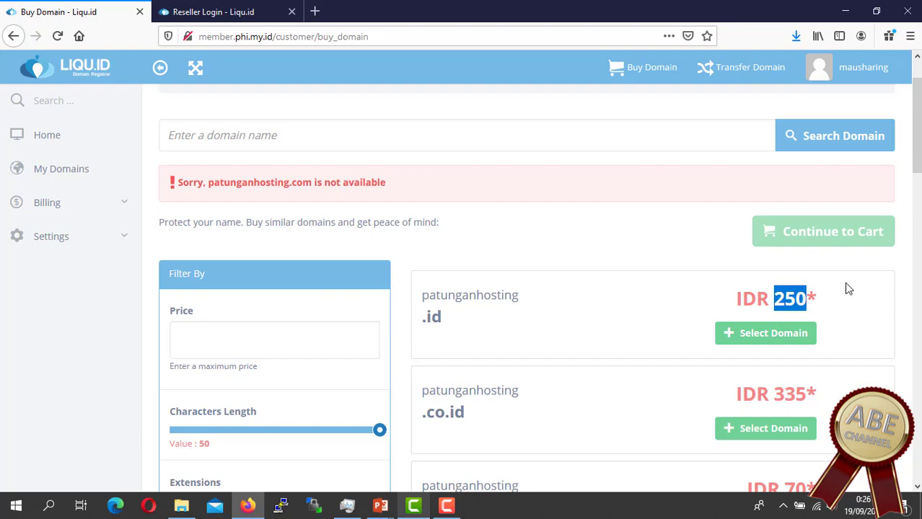
scroll(855, 371, "down", 4)
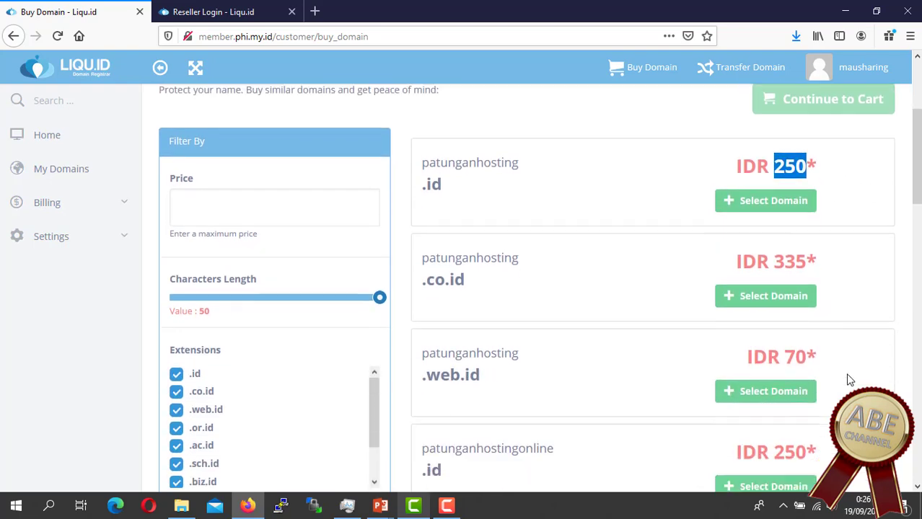
scroll(711, 374, "down", 2)
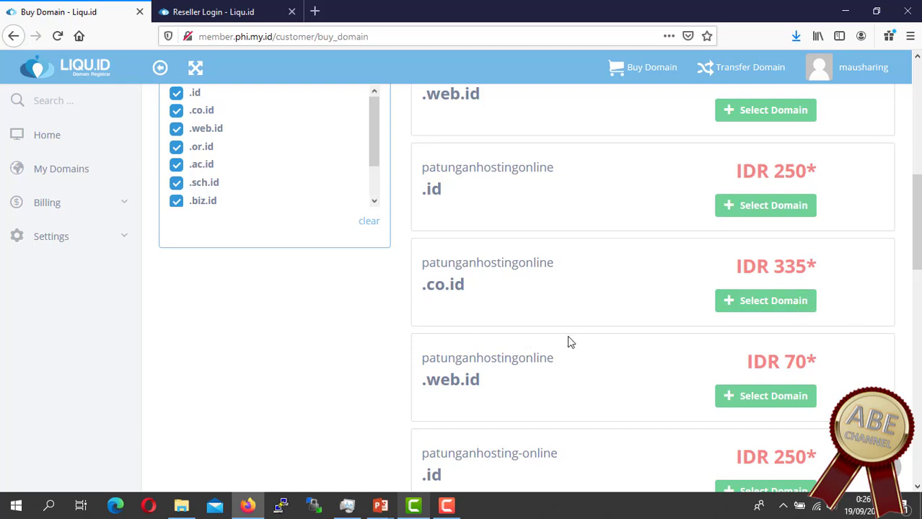
scroll(707, 322, "down", 2)
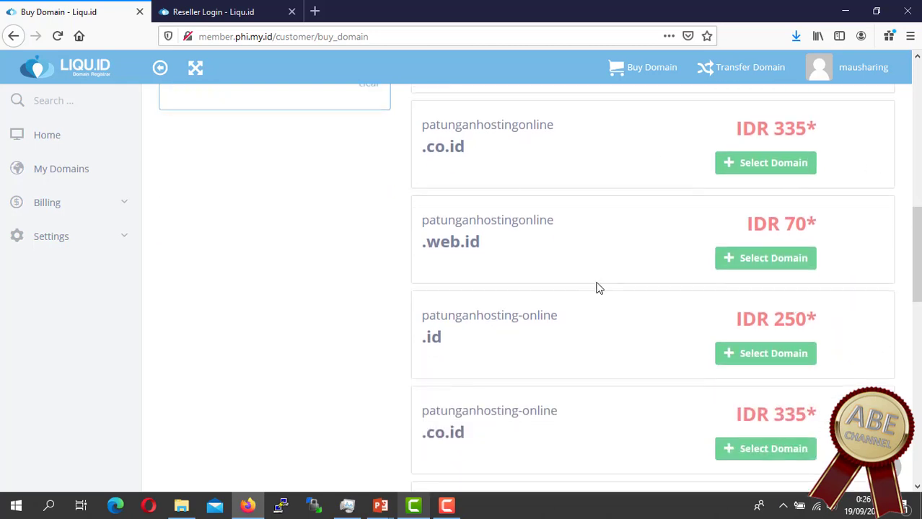
scroll(603, 333, "down", 1)
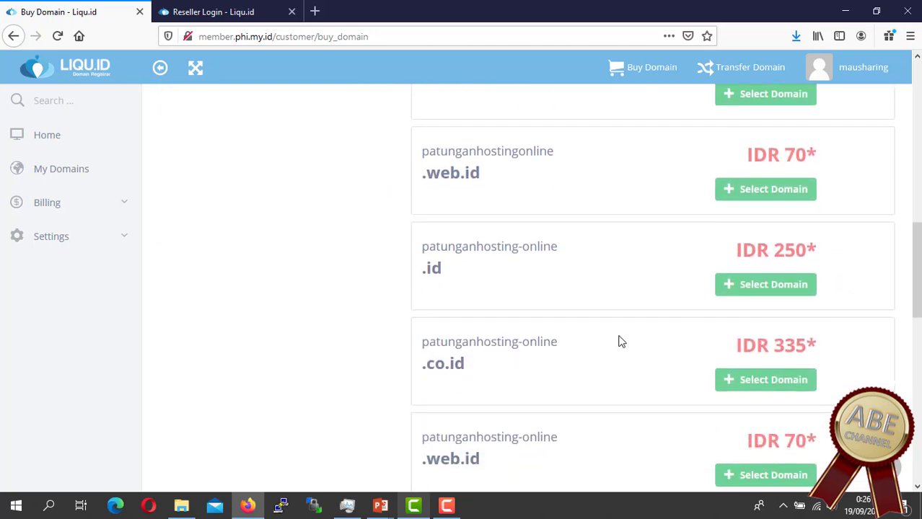
scroll(620, 342, "up", 4)
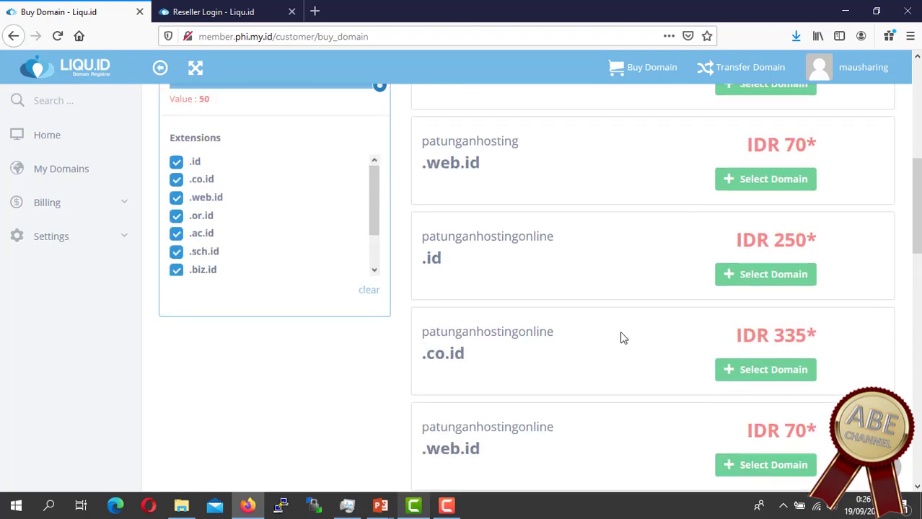
scroll(621, 337, "up", 3)
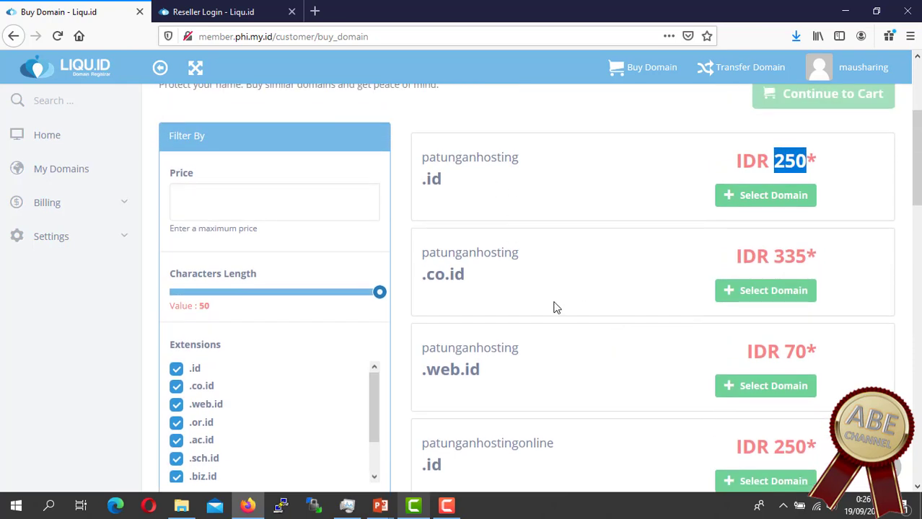
scroll(555, 308, "down", 2)
left_click_drag(426, 207, 468, 210)
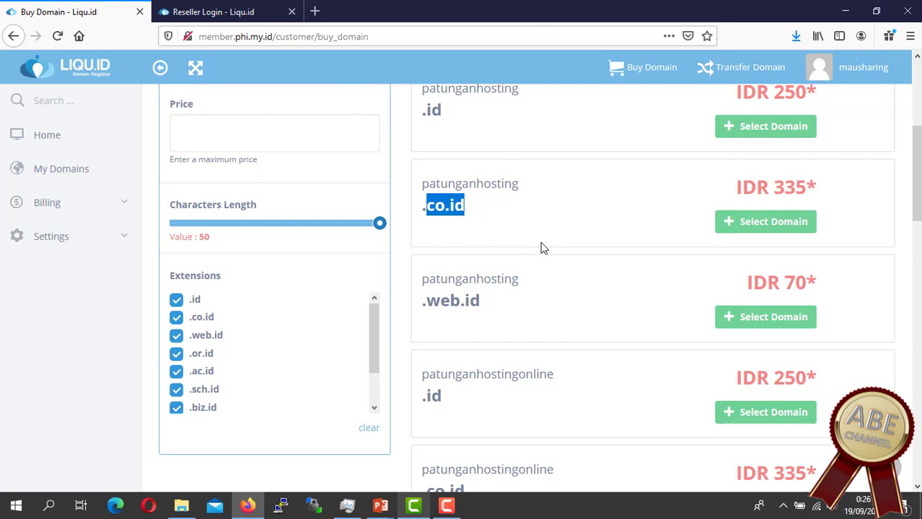
left_click(448, 205)
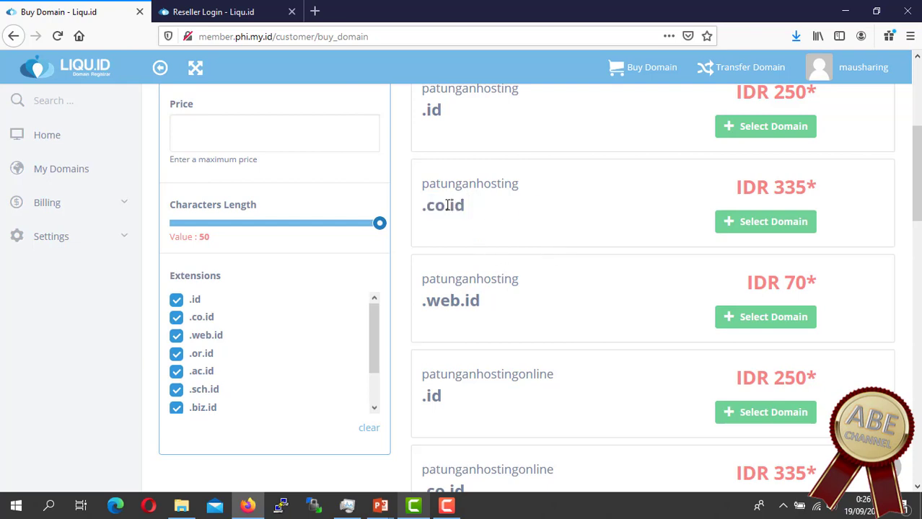
left_click_drag(425, 206, 445, 206)
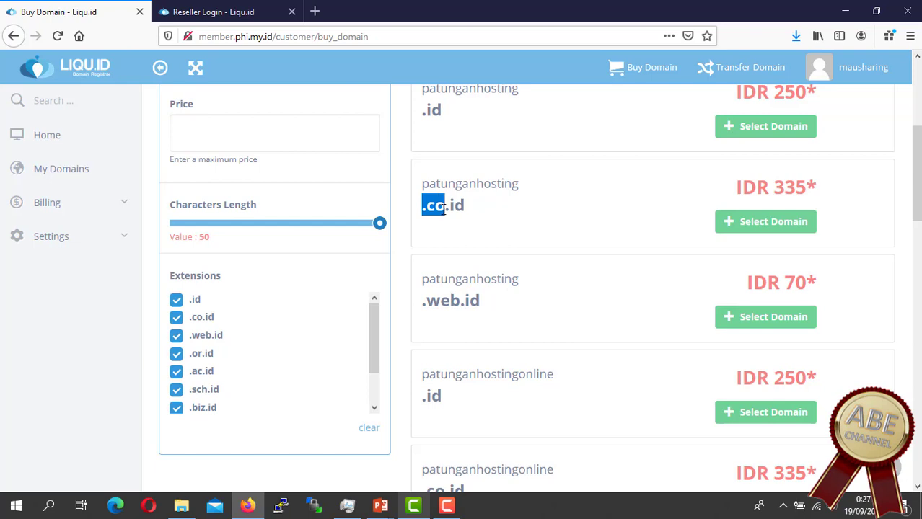
Step: Check the .web.id (IDR 70) and other alternatives, then load more suggestions
scroll(517, 238, "down", 2)
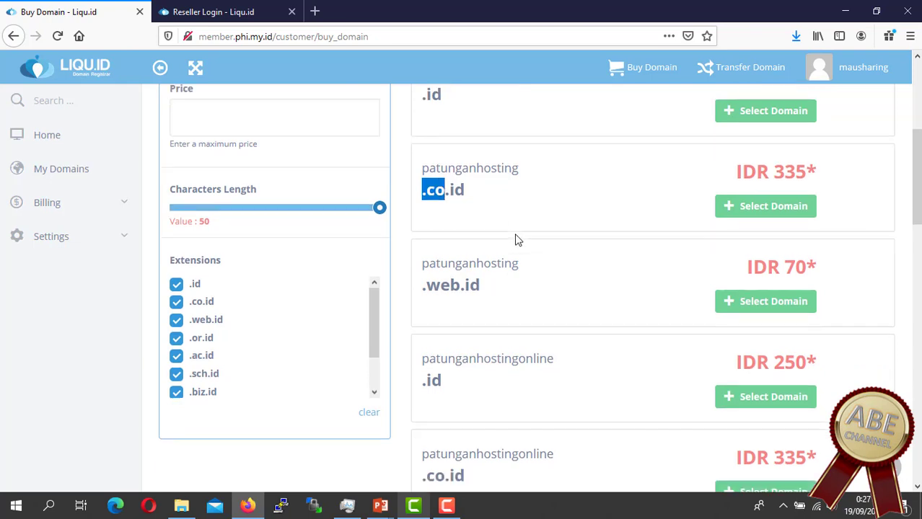
mouse_move(425, 234)
left_mouse_down()
mouse_move(496, 239)
mouse_move(476, 231)
mouse_move(423, 238)
left_mouse_up()
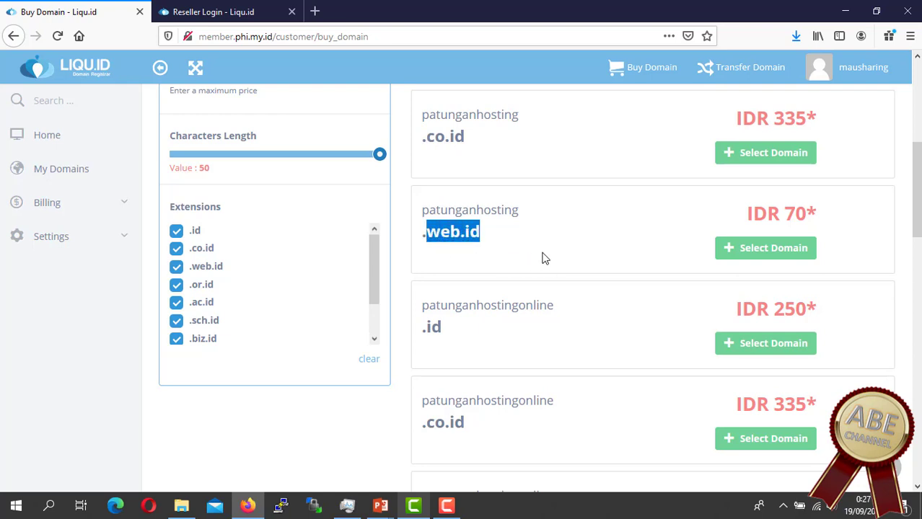
scroll(509, 267, "down", 2)
left_click_drag(442, 258, 421, 259)
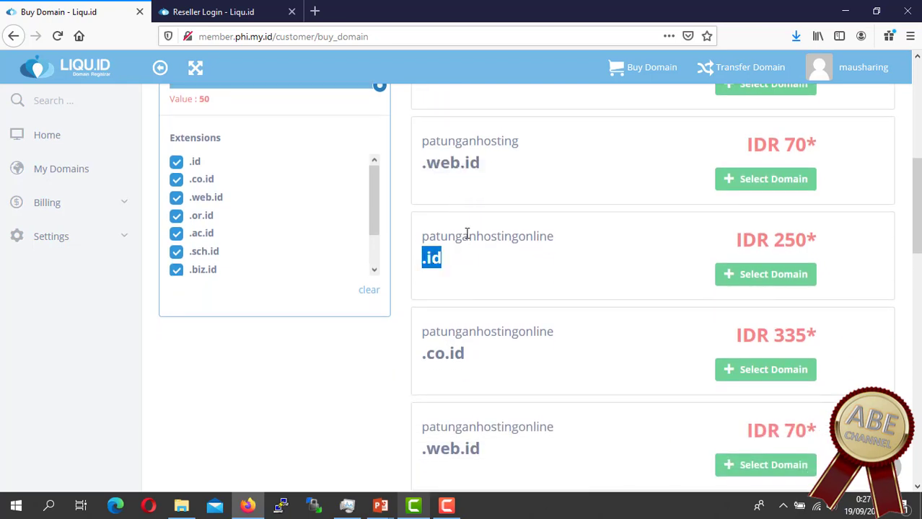
scroll(526, 310, "down", 3)
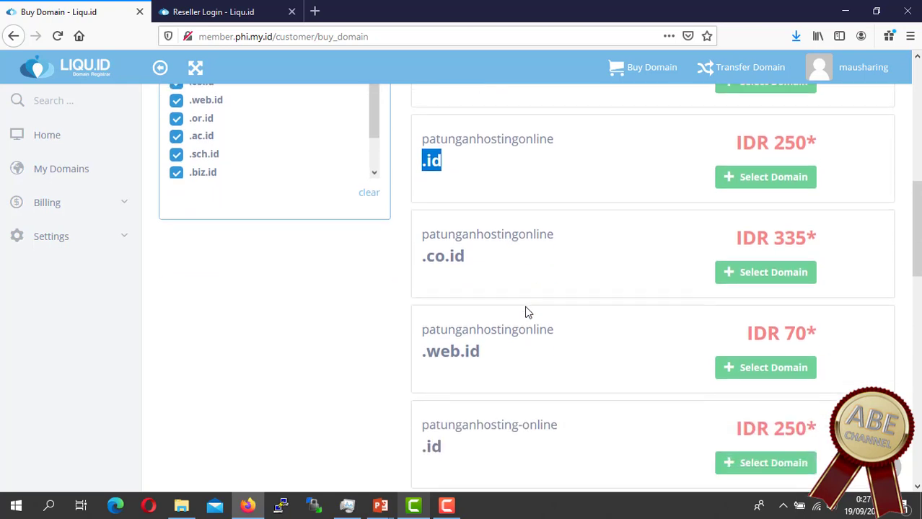
scroll(526, 313, "down", 3)
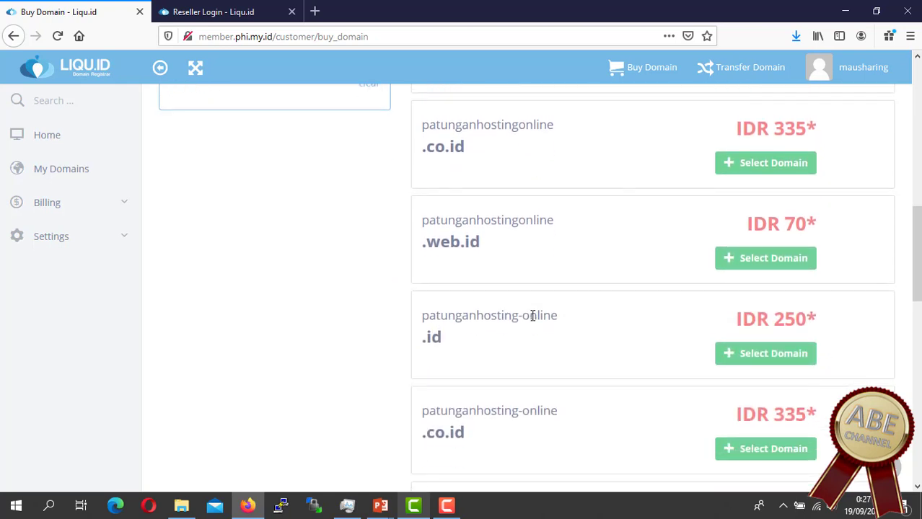
scroll(518, 349, "down", 6)
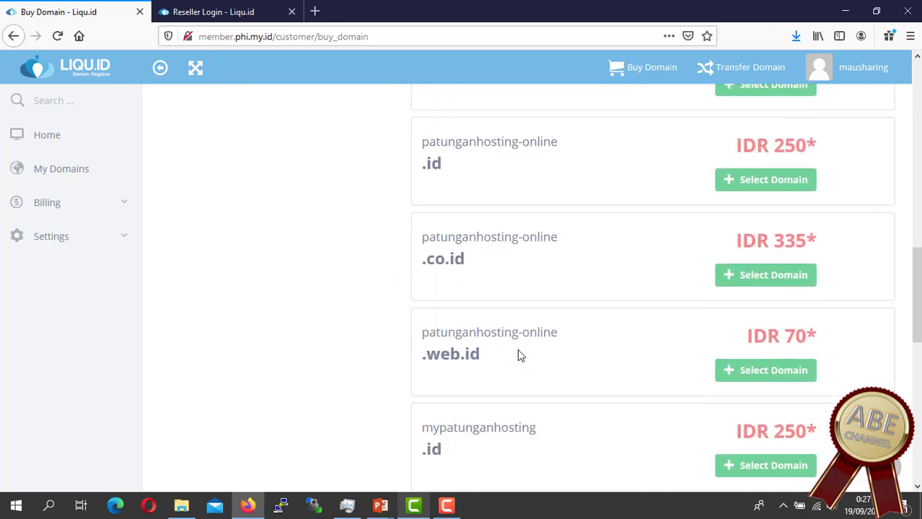
scroll(519, 354, "down", 10)
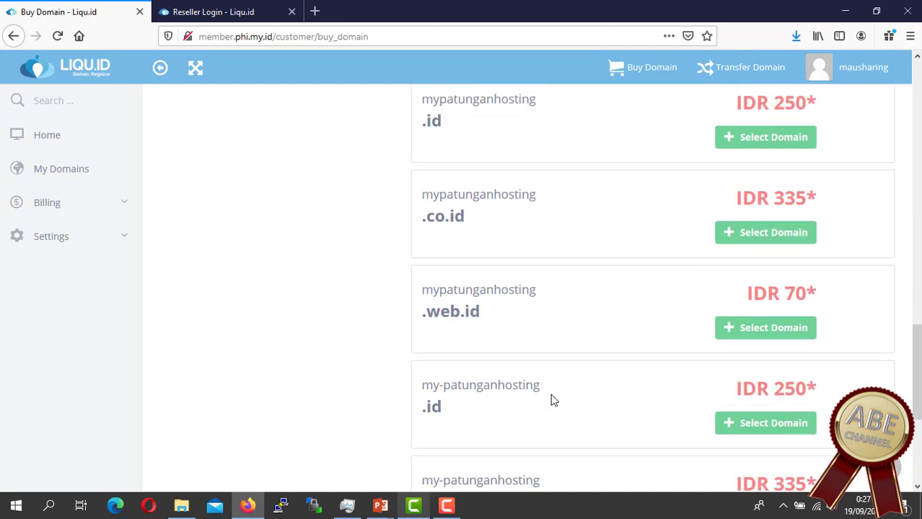
scroll(555, 403, "down", 6)
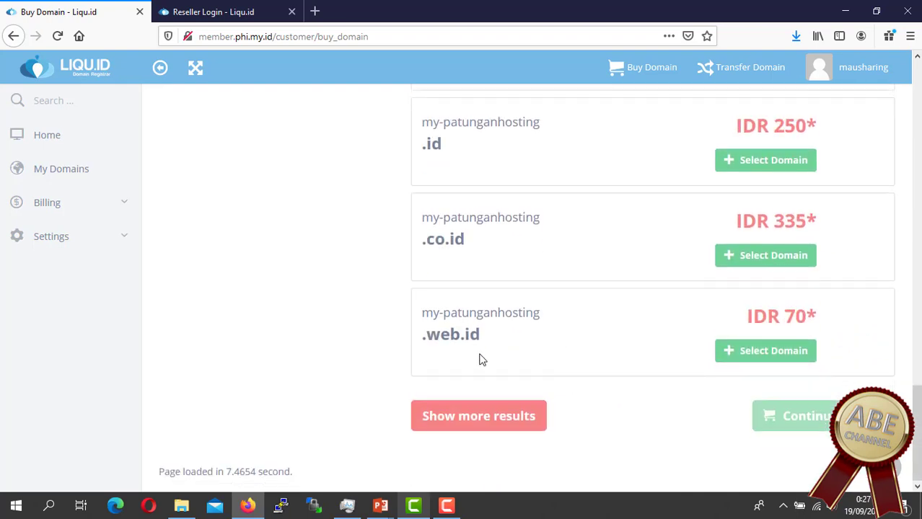
scroll(528, 365, "up", 10)
scroll(528, 364, "up", 10)
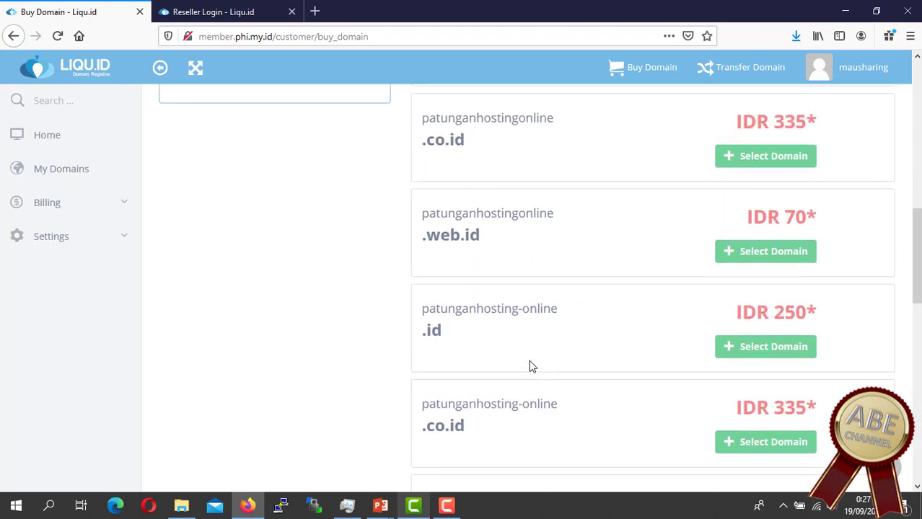
scroll(529, 364, "down", 20)
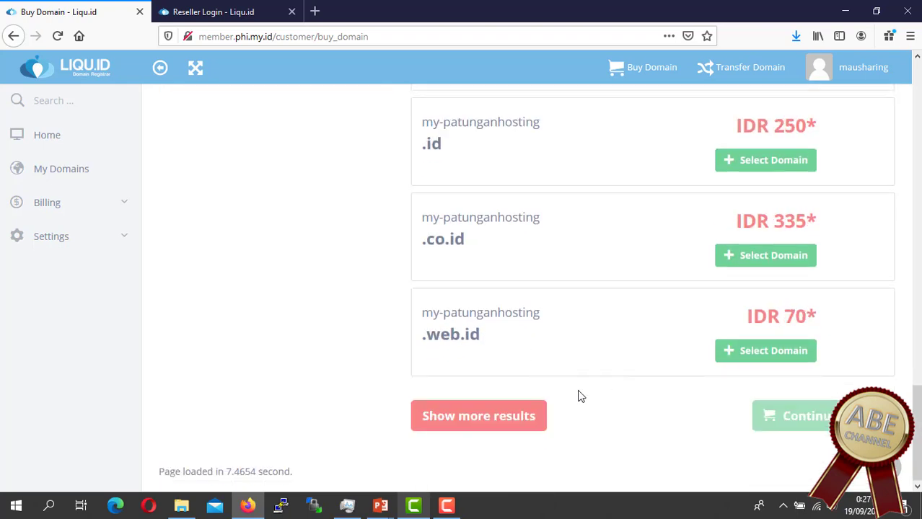
left_click(490, 424)
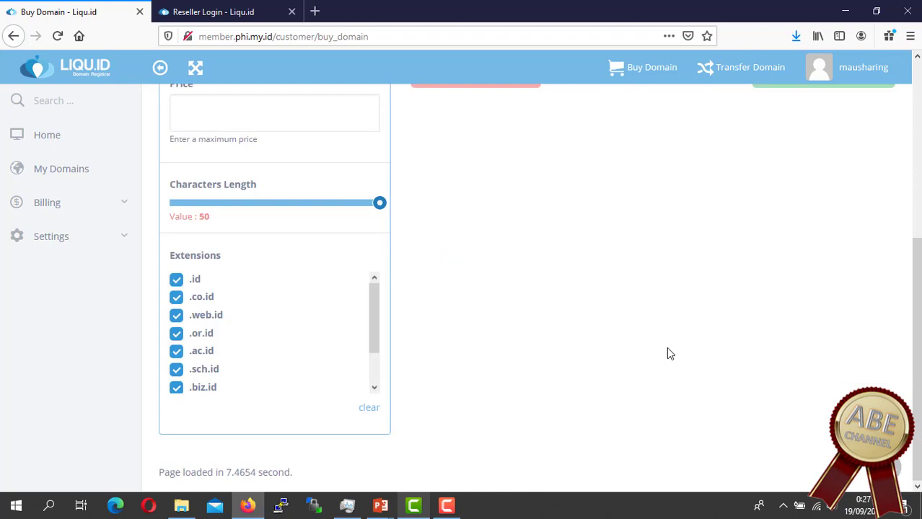
Step: Search patunganhosting.my.id, which comes back available for IDR 30
scroll(285, 337, "down", 2)
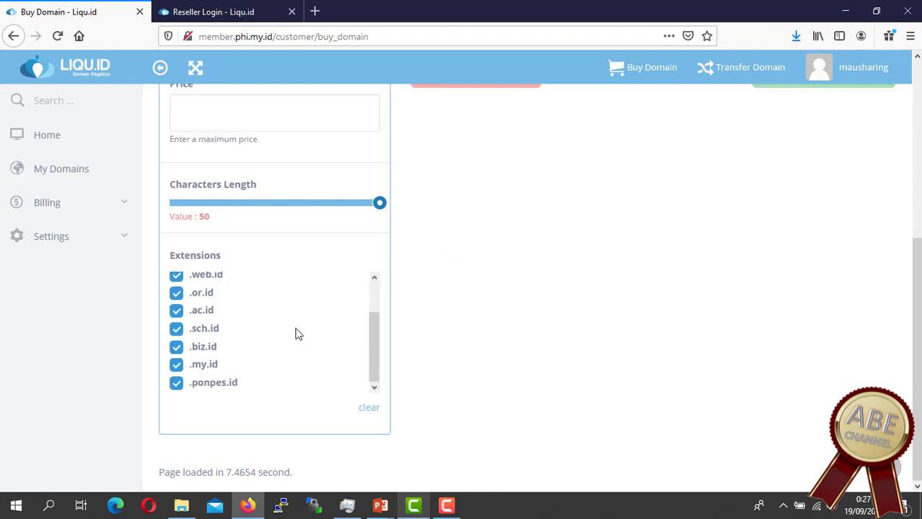
scroll(664, 357, "up", 3)
scroll(664, 356, "up", 1)
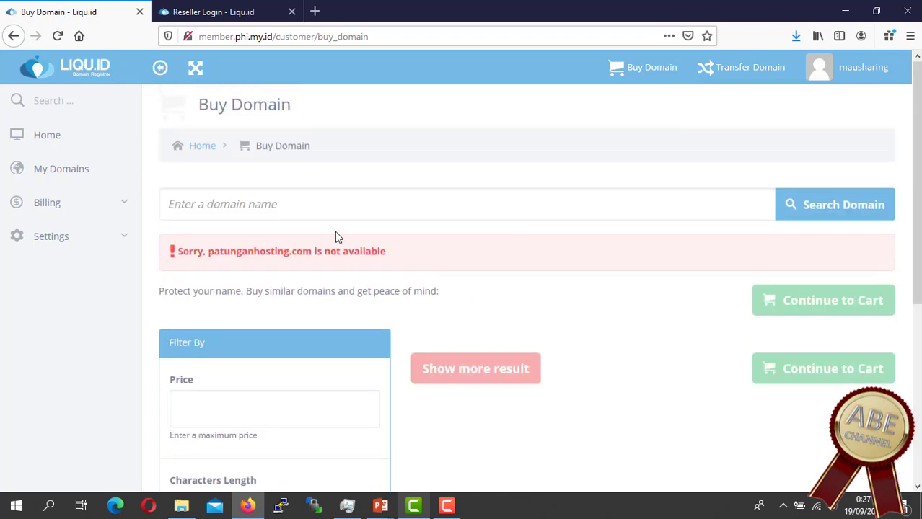
left_click(324, 201)
type("patung")
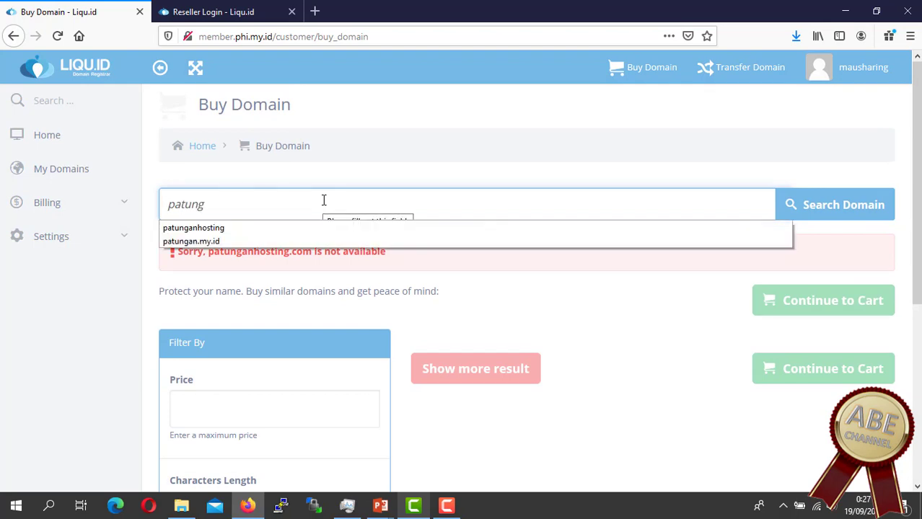
key("BackSpace")
type("ganhosting")
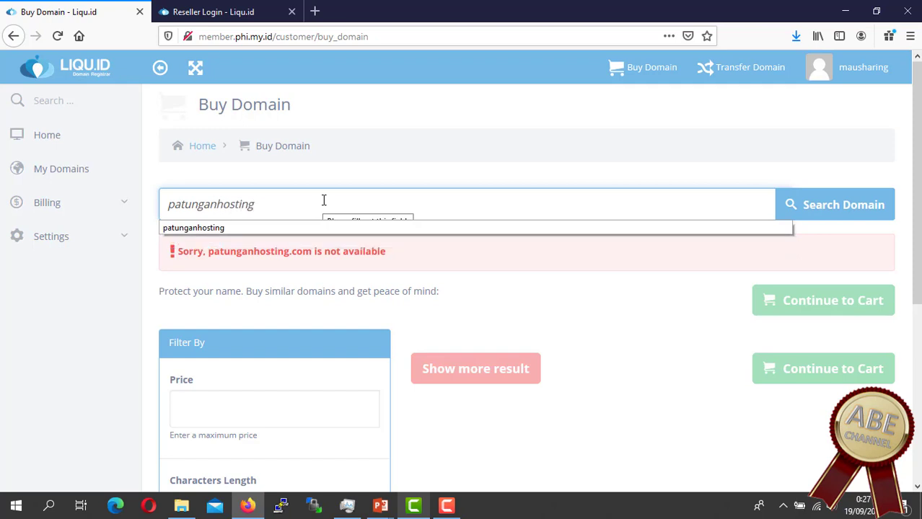
type(".my.id")
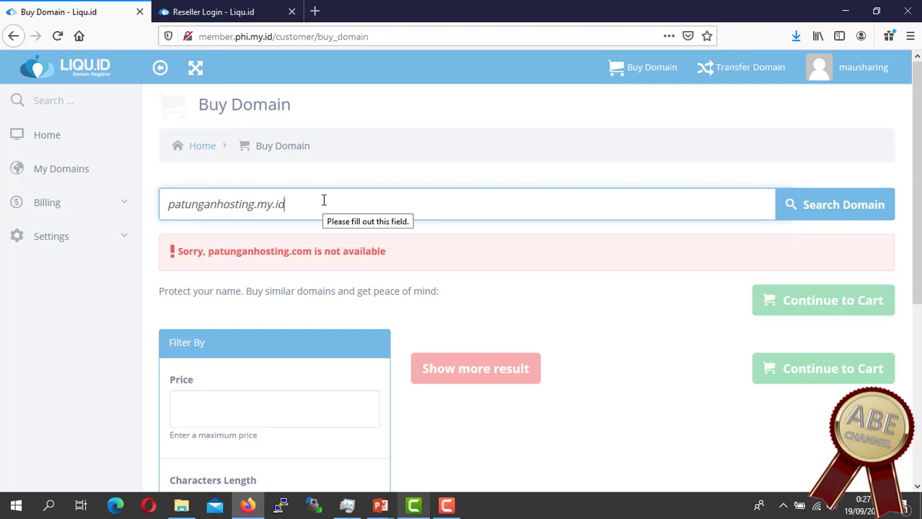
key("Return")
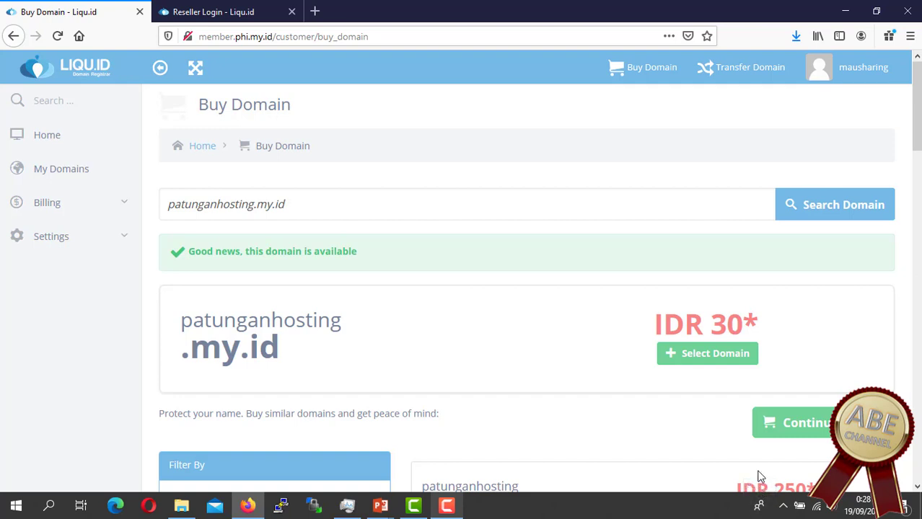
Step: Add patunganhosting.my.id to the cart and check out the 1-year, IDR 30 order
left_click(738, 359)
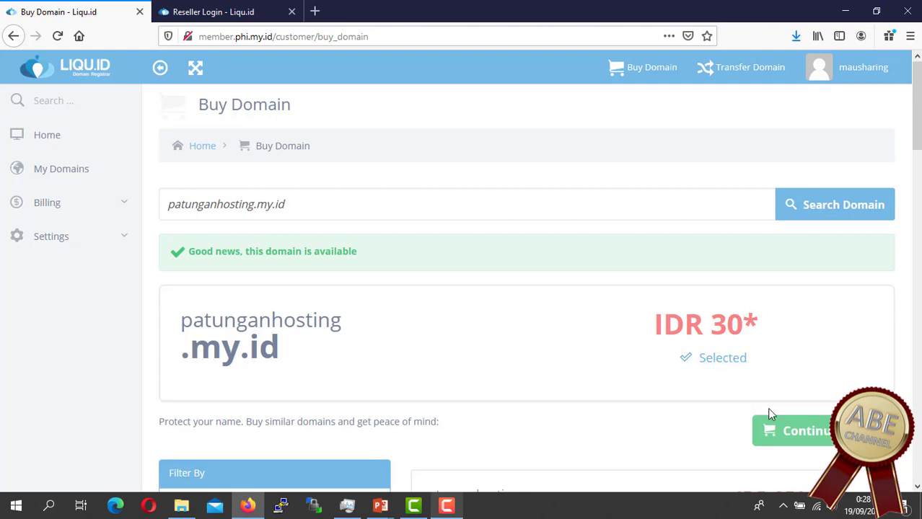
scroll(789, 365, "down", 1)
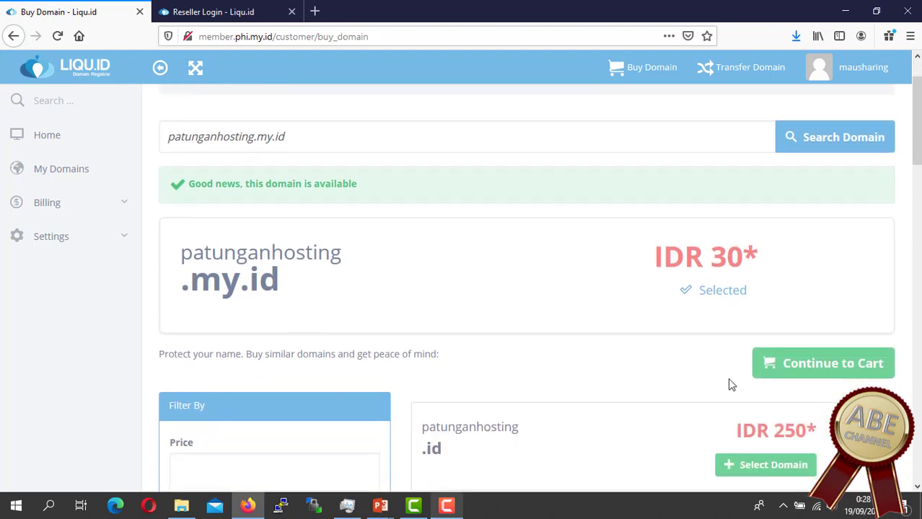
left_click(830, 368)
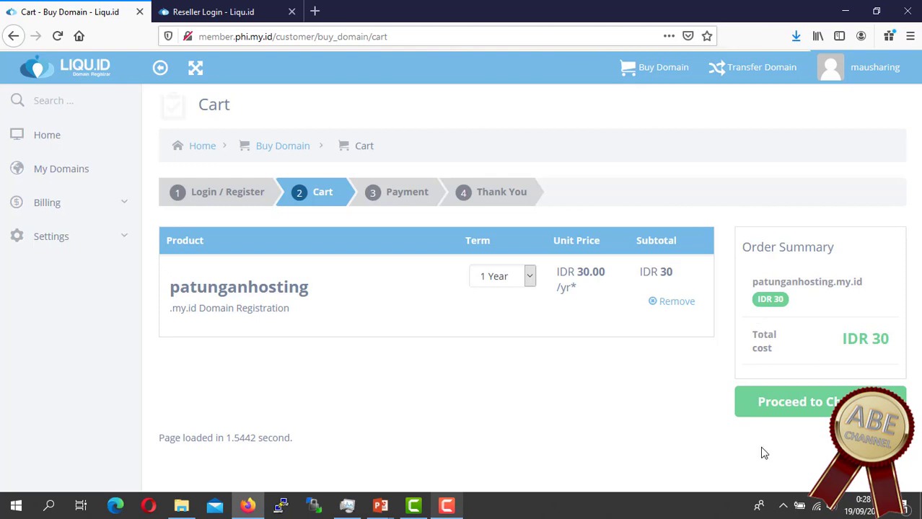
left_click(825, 401)
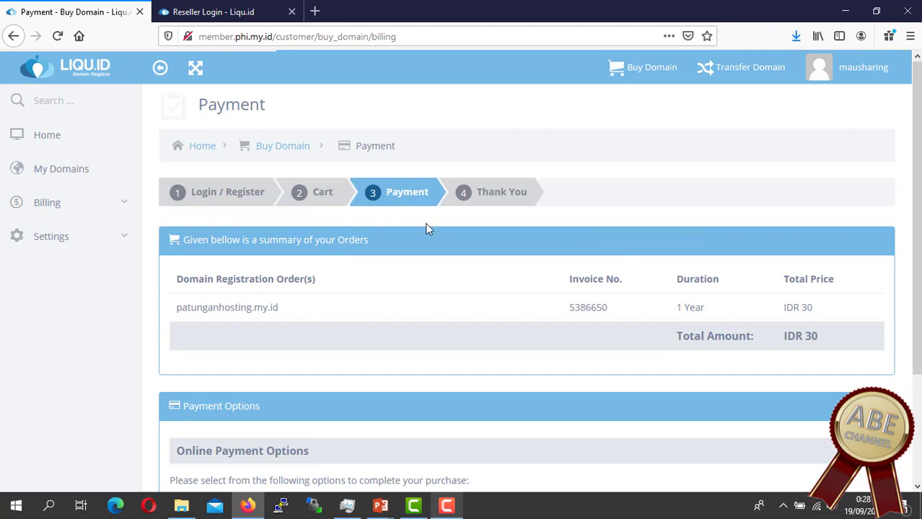
Step: Pay the patunganhosting.my.id order by Wire Transfer, then return to My Domains
scroll(505, 288, "down", 2)
left_click(176, 368)
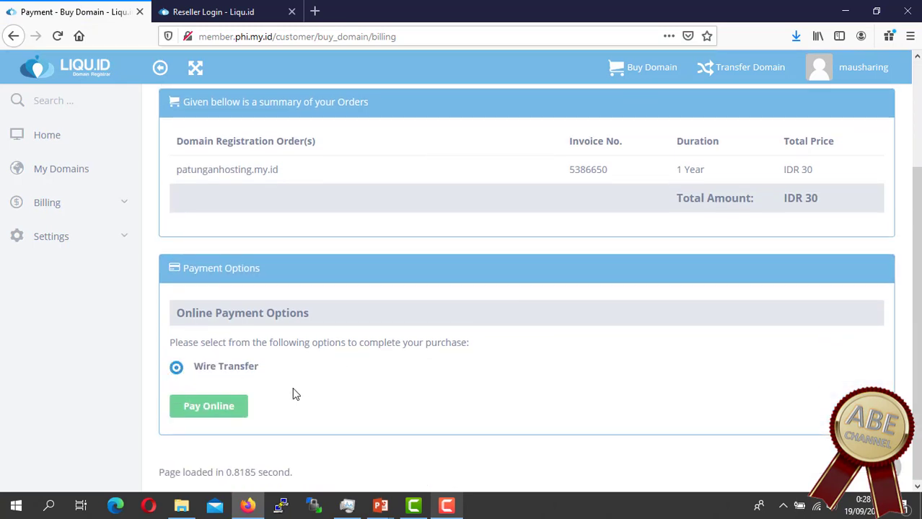
left_click(211, 409)
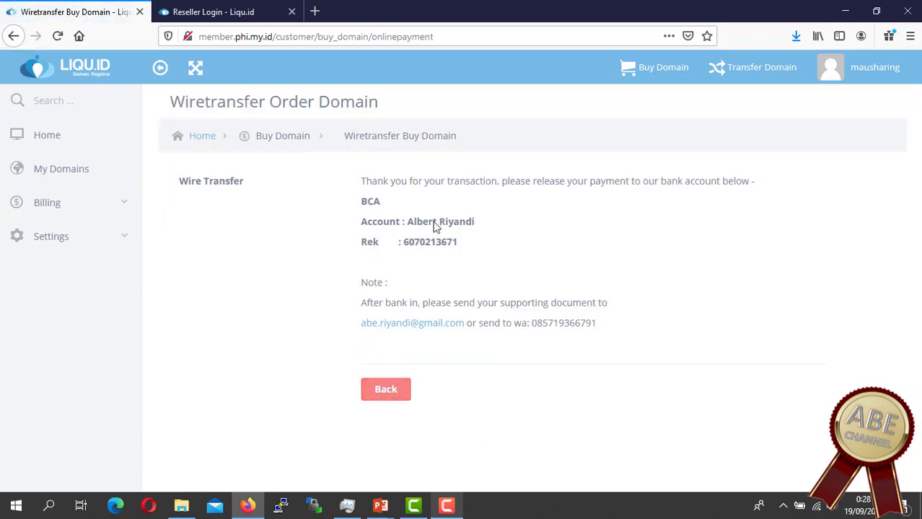
left_click(386, 390)
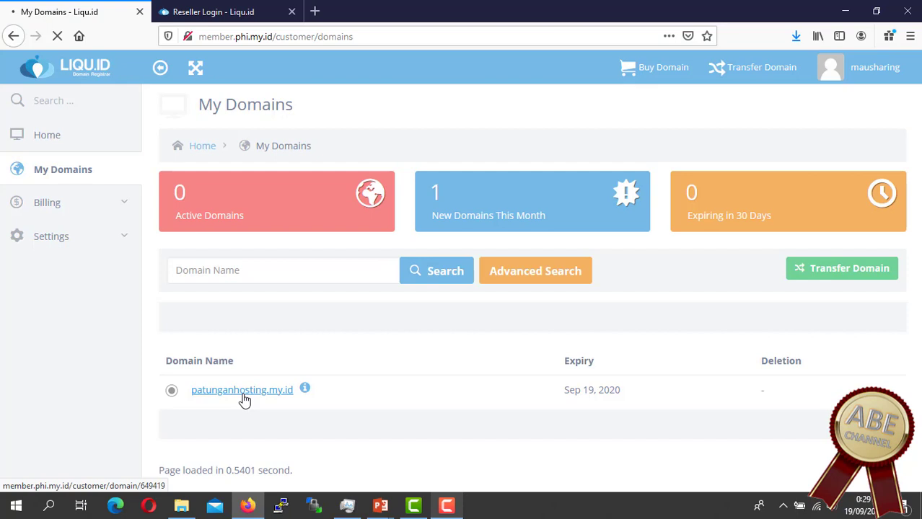
Step: Open patunganhosting.my.id's management page and review its Unpaid status and 36-day expiry
left_click(243, 395)
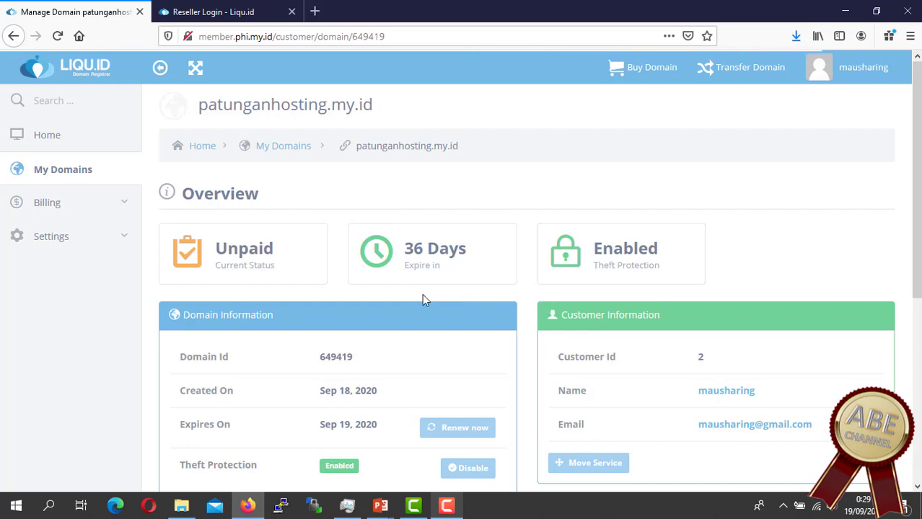
left_click_drag(406, 246, 469, 259)
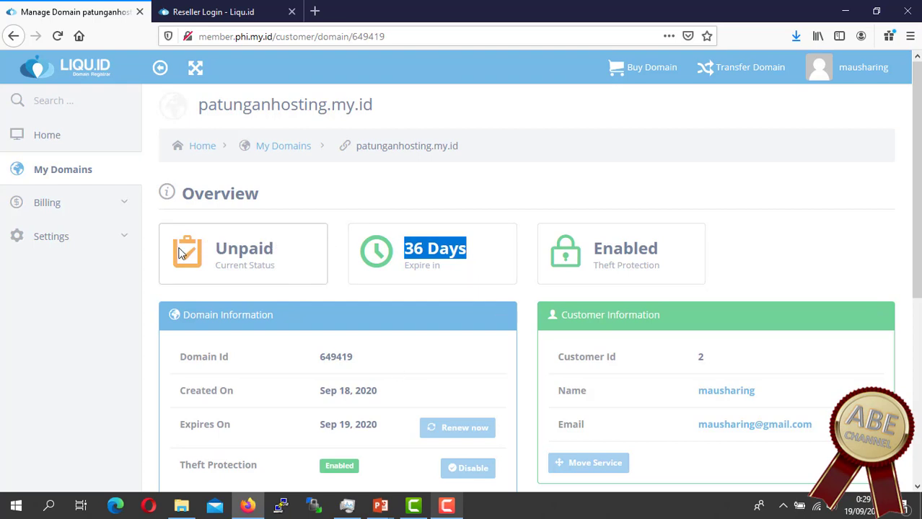
scroll(394, 303, "down", 5)
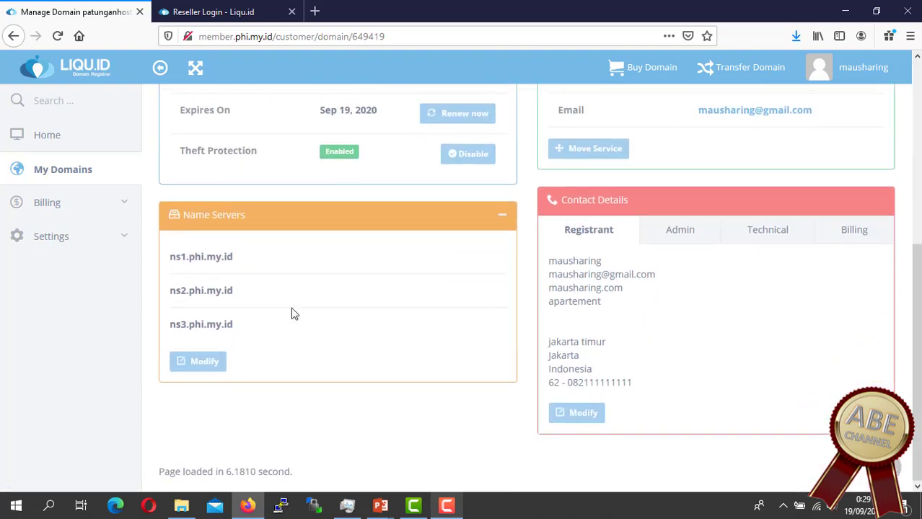
scroll(280, 316, "up", 5)
scroll(273, 303, "up", 2)
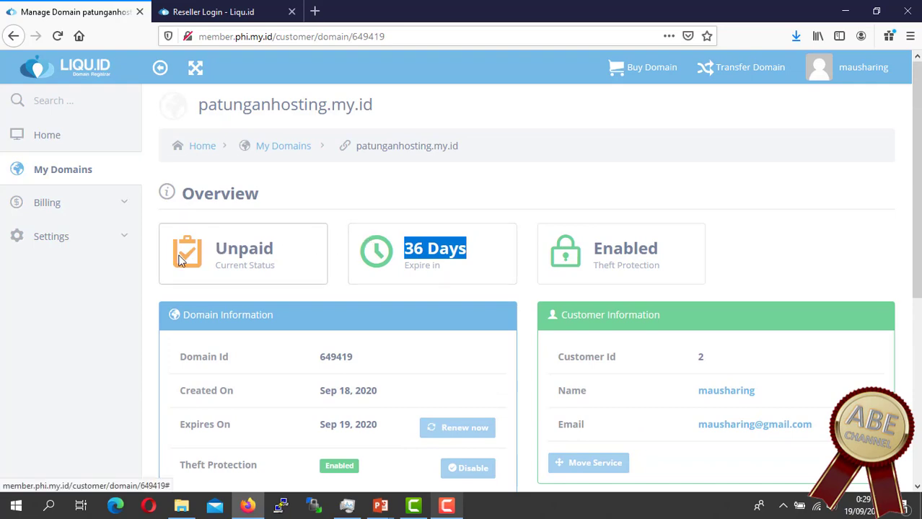
scroll(404, 335, "down", 1)
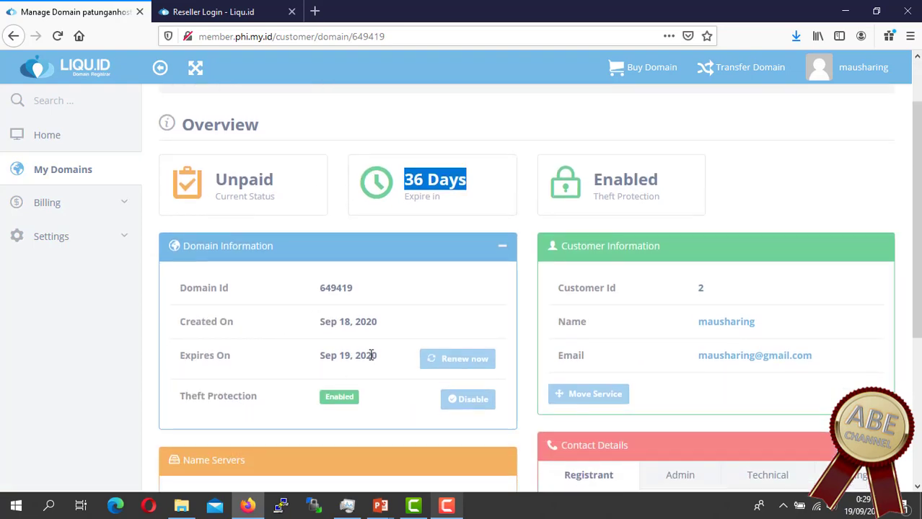
scroll(371, 355, "down", 4)
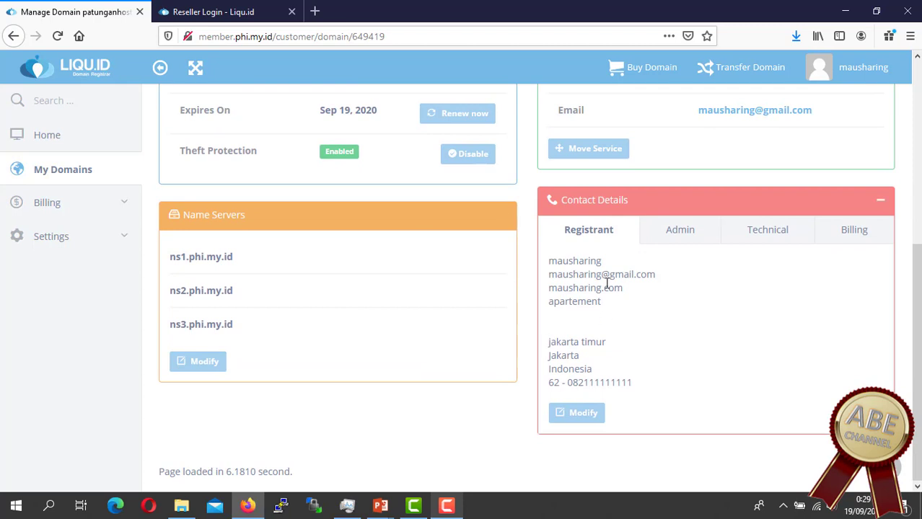
Step: Review the registrant contact details and the ns1–ns3.phi.my.id name servers
left_click_drag(581, 275, 649, 403)
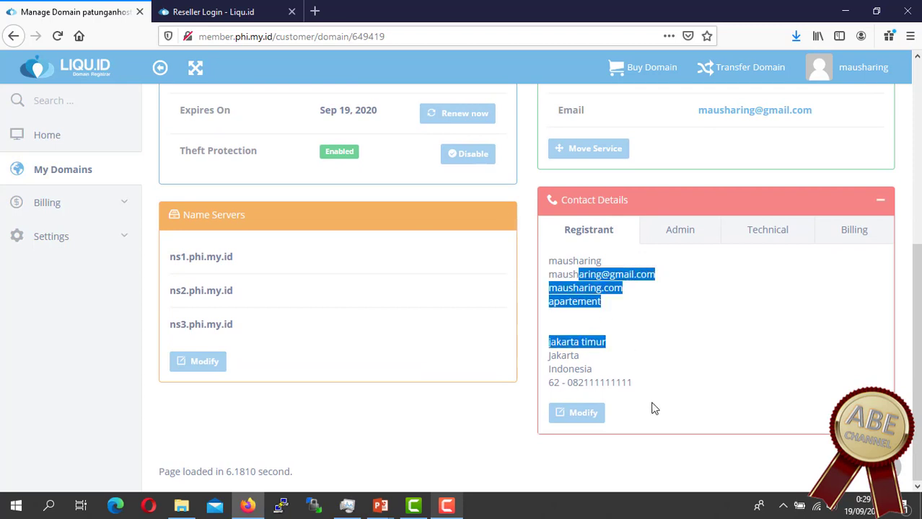
left_click(677, 441)
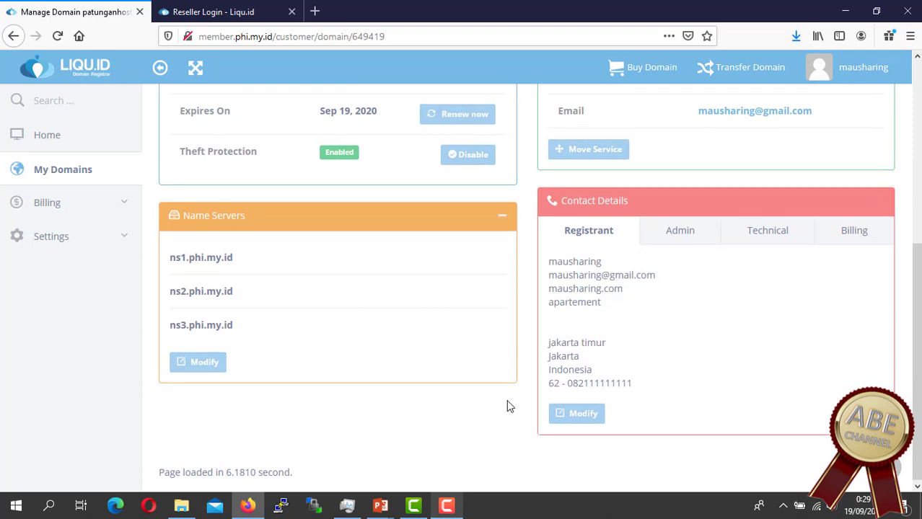
scroll(508, 404, "up", 3)
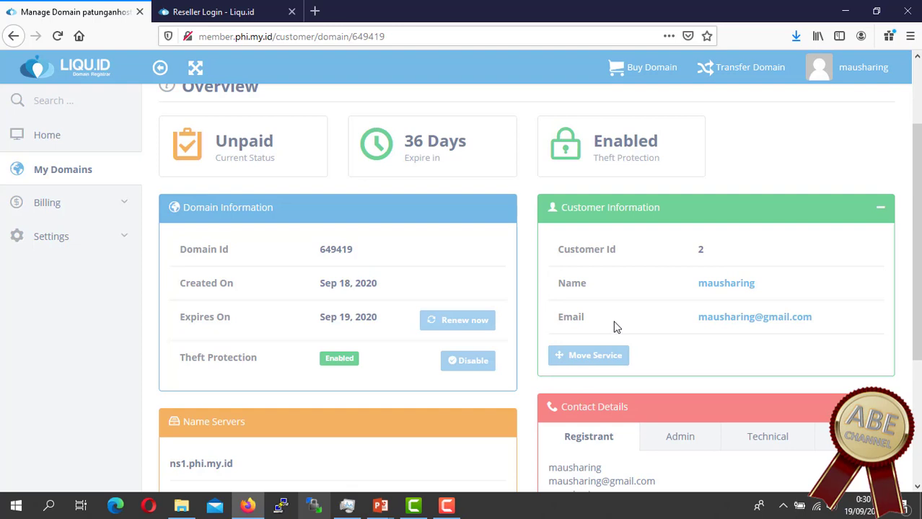
scroll(614, 326, "down", 1)
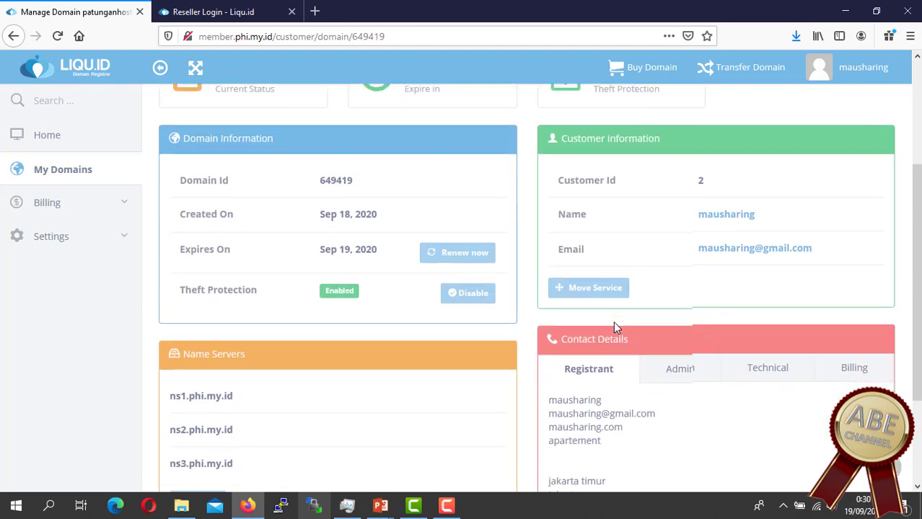
scroll(614, 325, "down", 2)
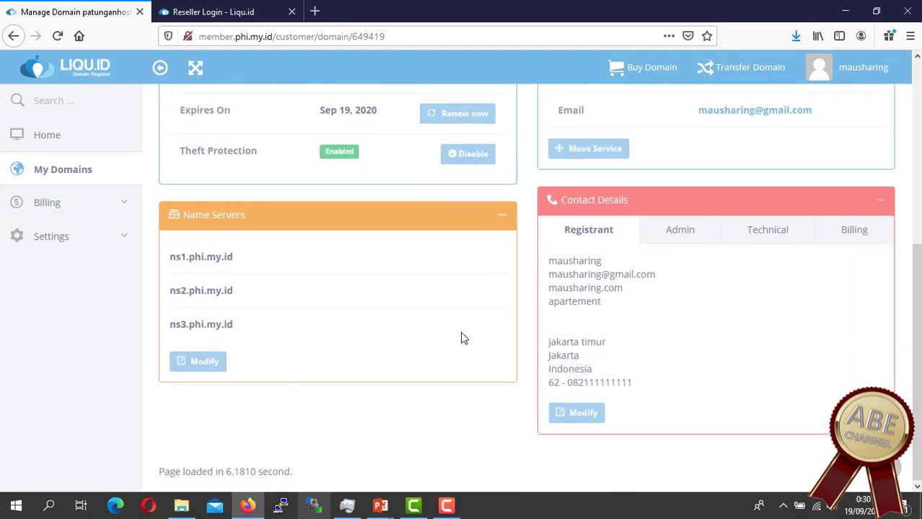
scroll(508, 296, "up", 4)
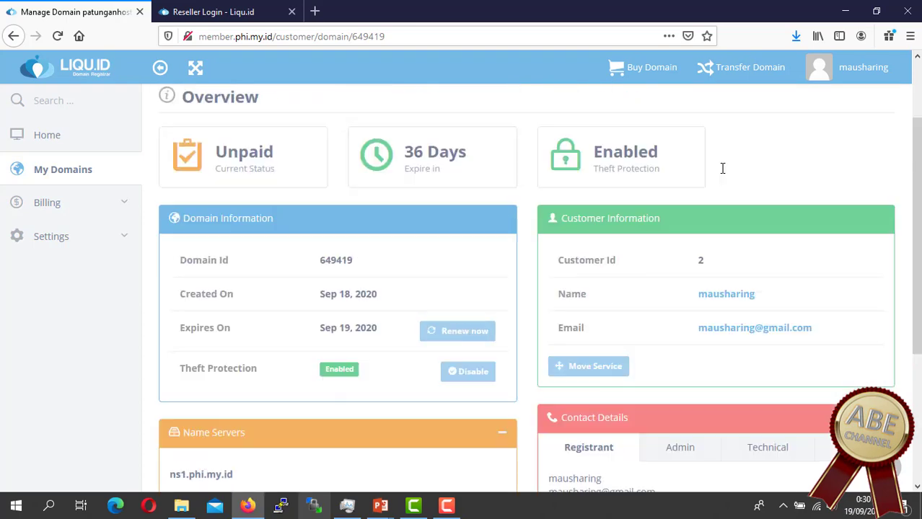
Step: Log out, then sign back in to the customer area with the account e-mail and password
left_click(853, 66)
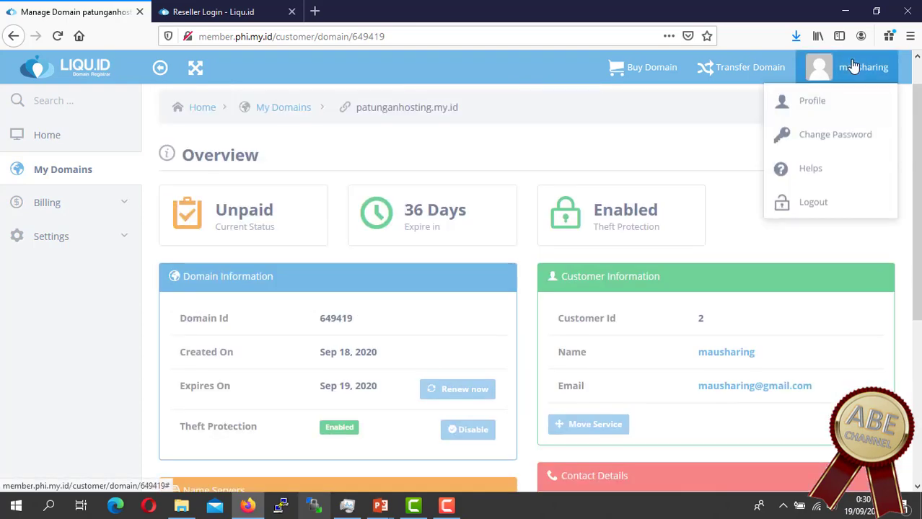
left_click(824, 205)
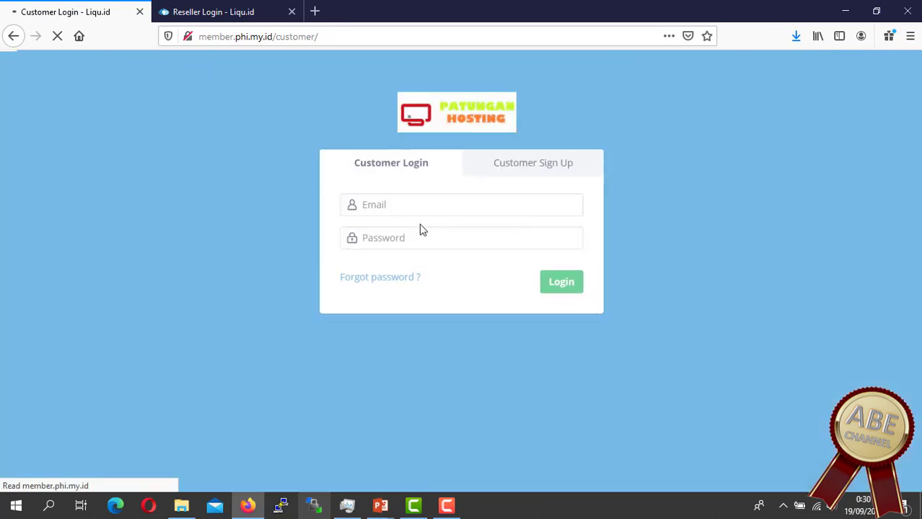
left_click(411, 211)
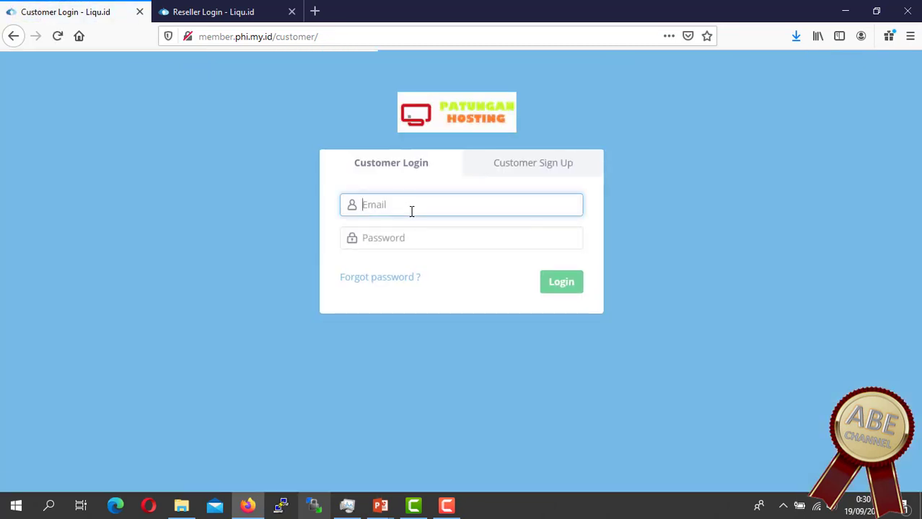
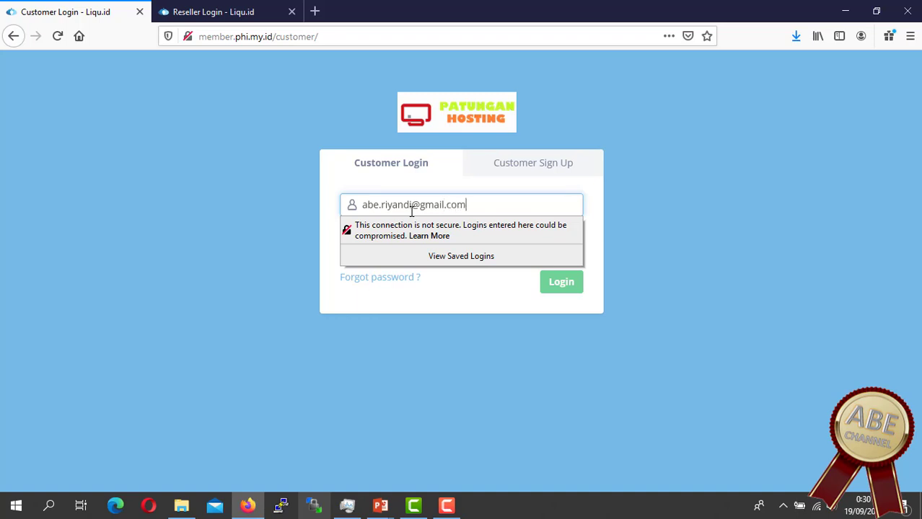
key("Tab")
type("******")
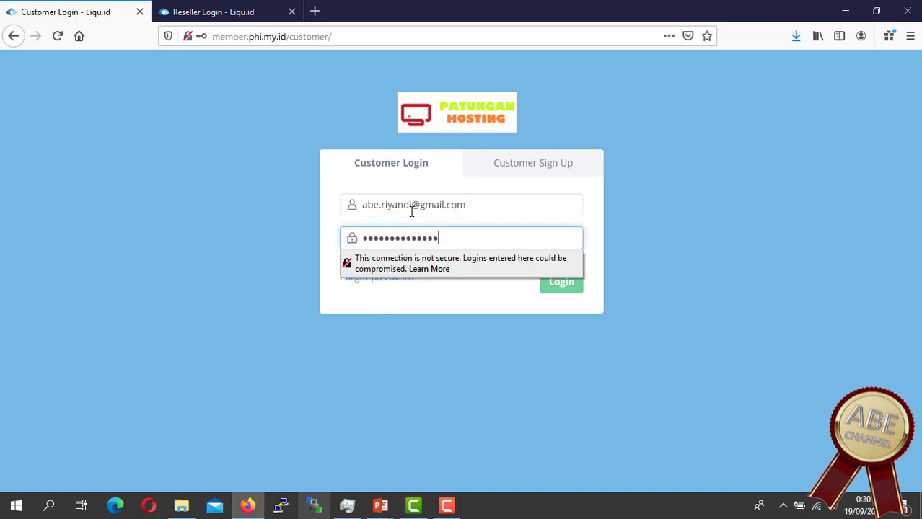
key("Return")
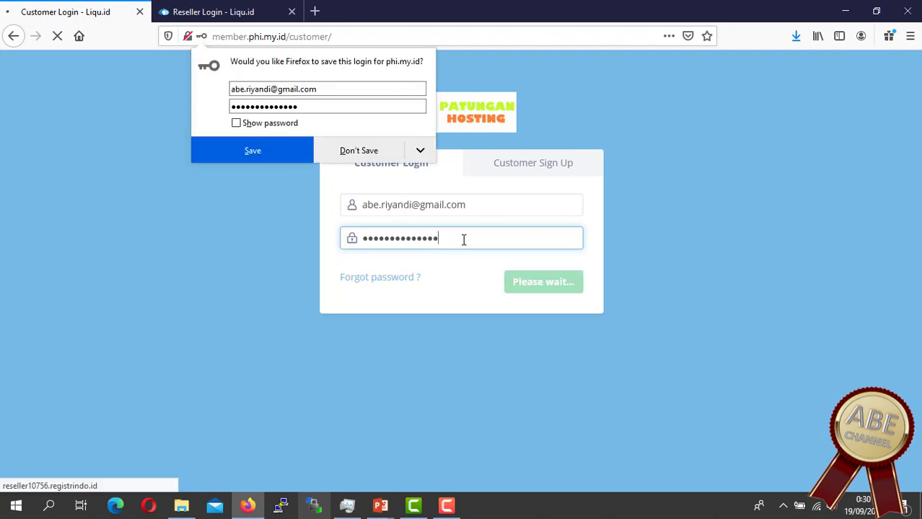
left_click(336, 150)
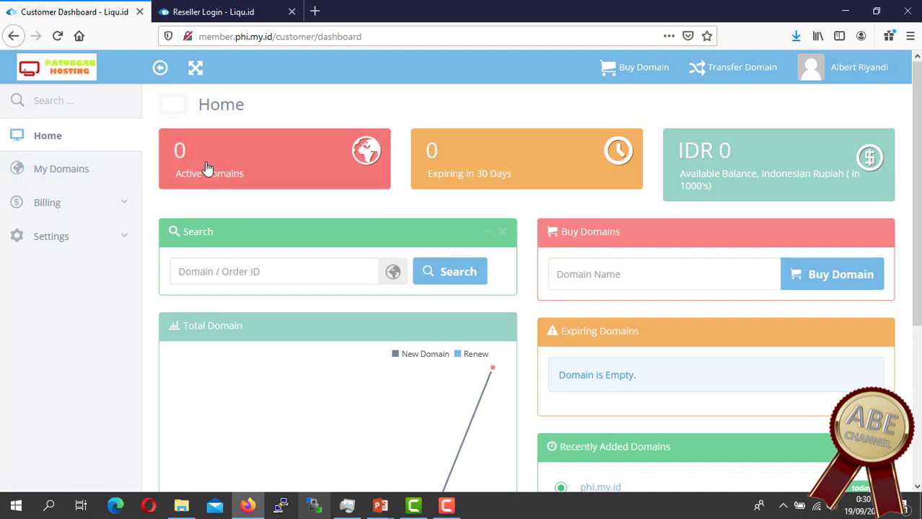
Step: Open the phi.my.id management page from the live domains list
left_click(247, 181)
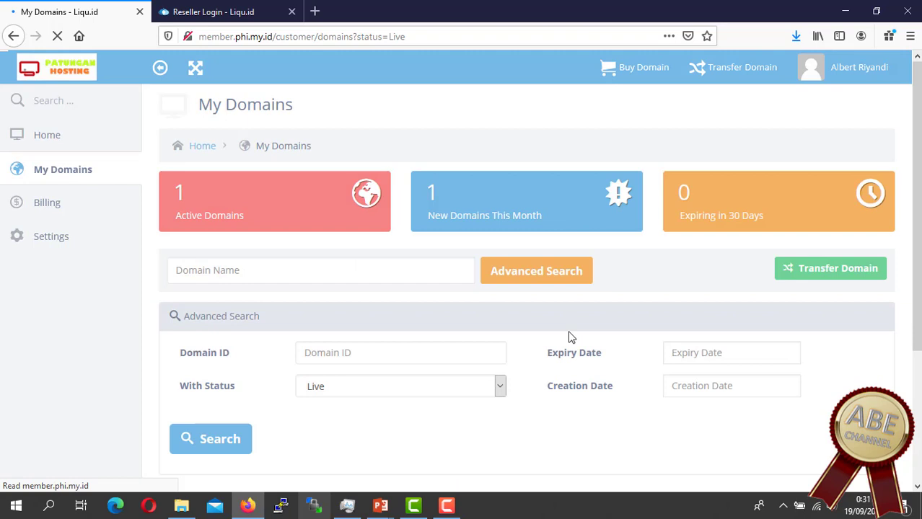
scroll(572, 332, "down", 3)
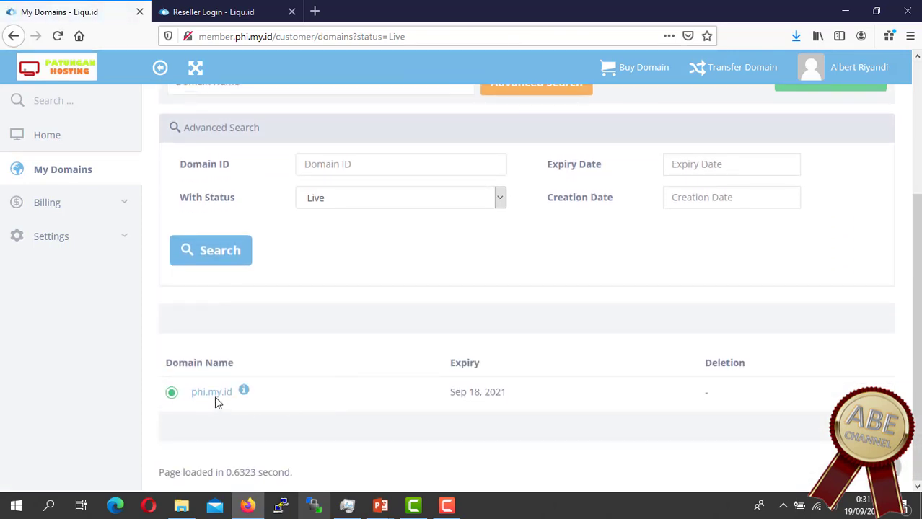
left_click(214, 395)
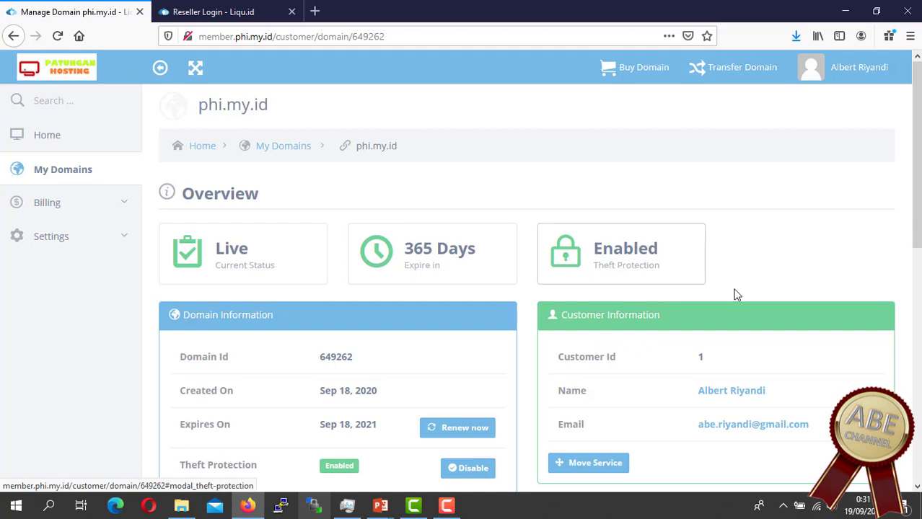
Step: Review phi.my.id's Sep 18, 2020 creation date and its expiry date row
scroll(745, 283, "down", 2)
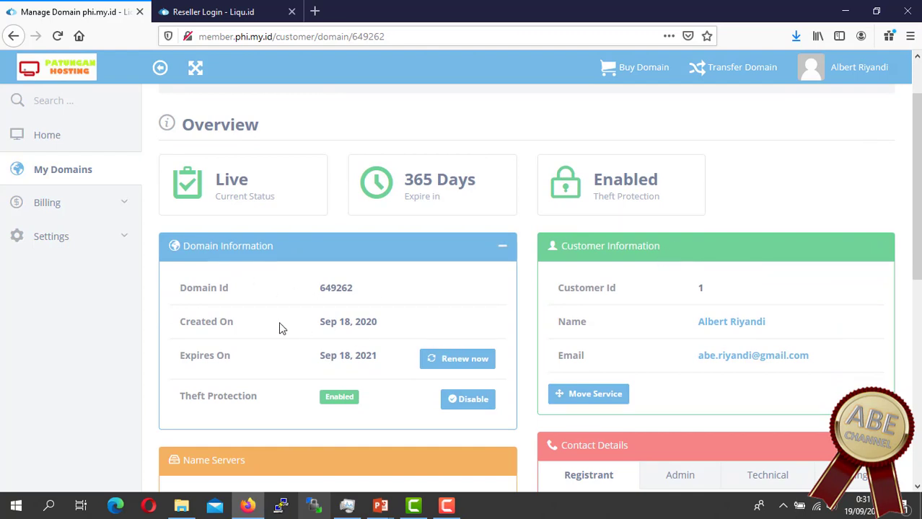
triple_click(393, 326)
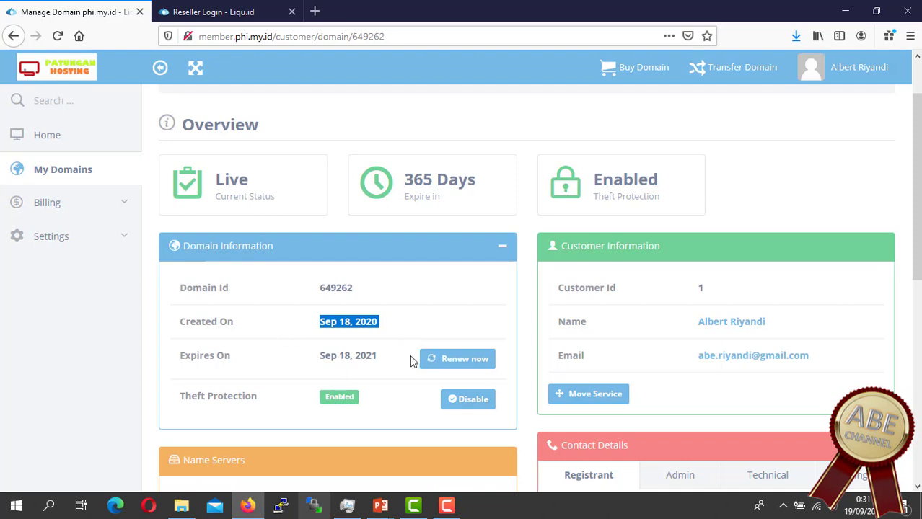
scroll(371, 377, "down", 1)
left_click(222, 288)
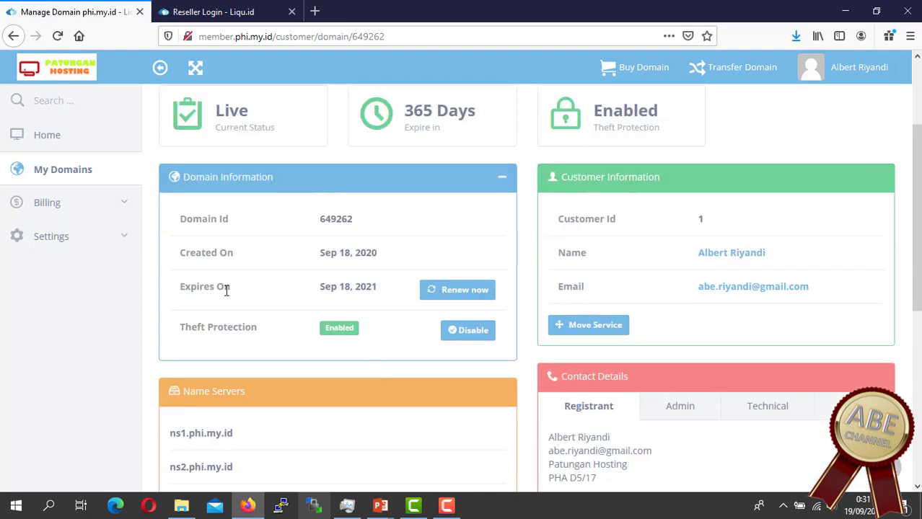
left_click_drag(200, 287, 243, 287)
Step: Open the Manage DNS tile for phi.my.id
scroll(692, 289, "down", 1)
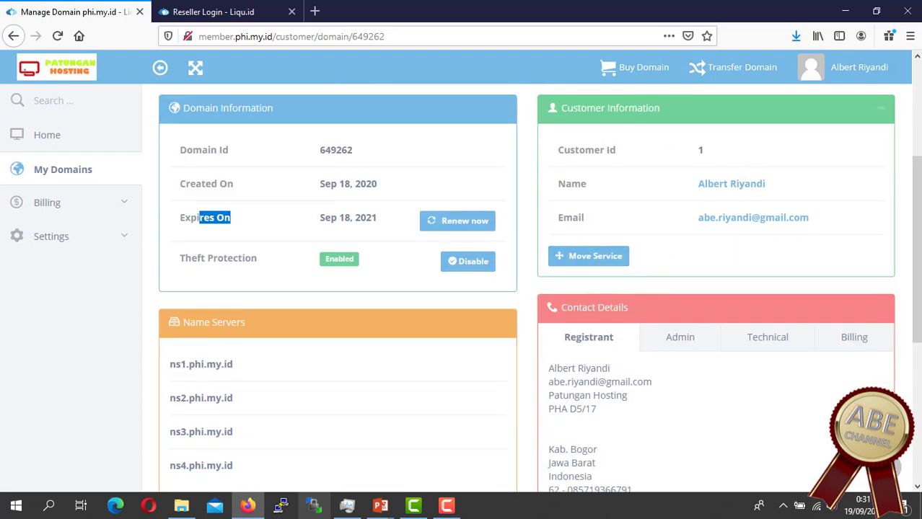
scroll(518, 323, "down", 2)
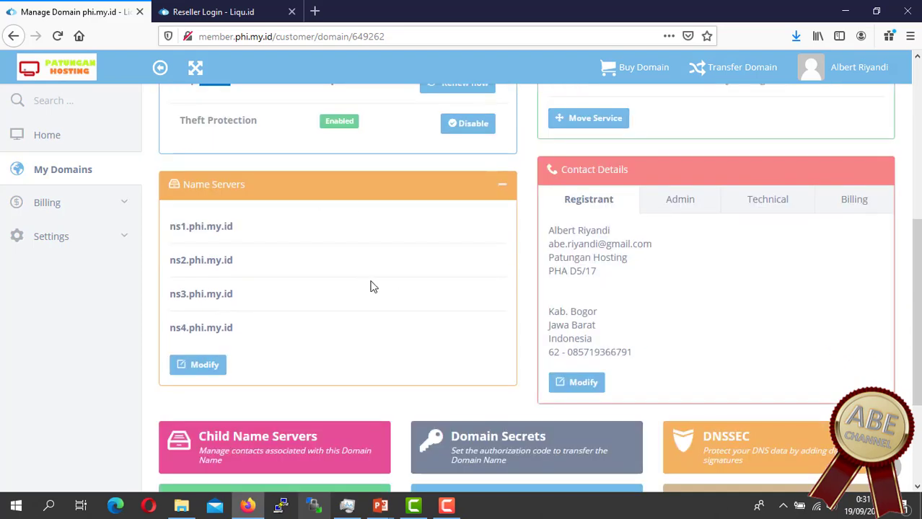
scroll(355, 323, "down", 2)
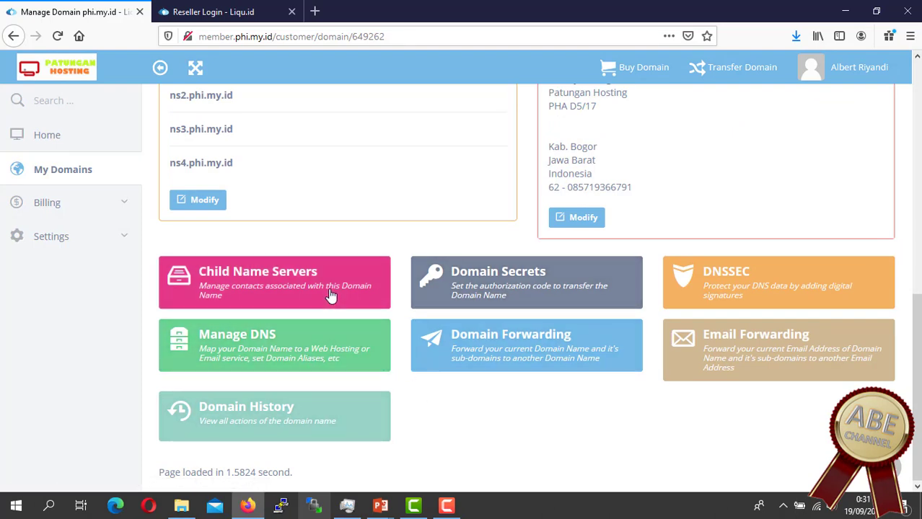
left_click(283, 349)
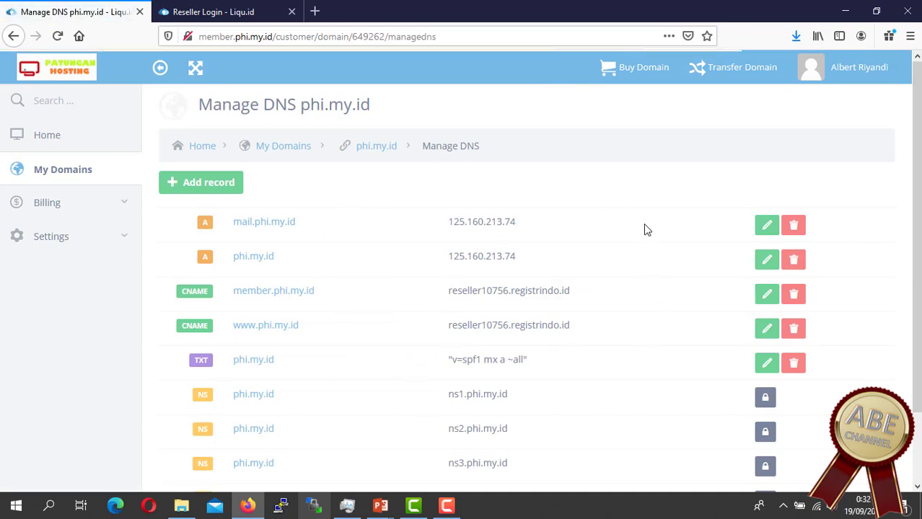
Step: Start a new A record with hostname phi.my.id, leaving the IP address empty
left_click(208, 185)
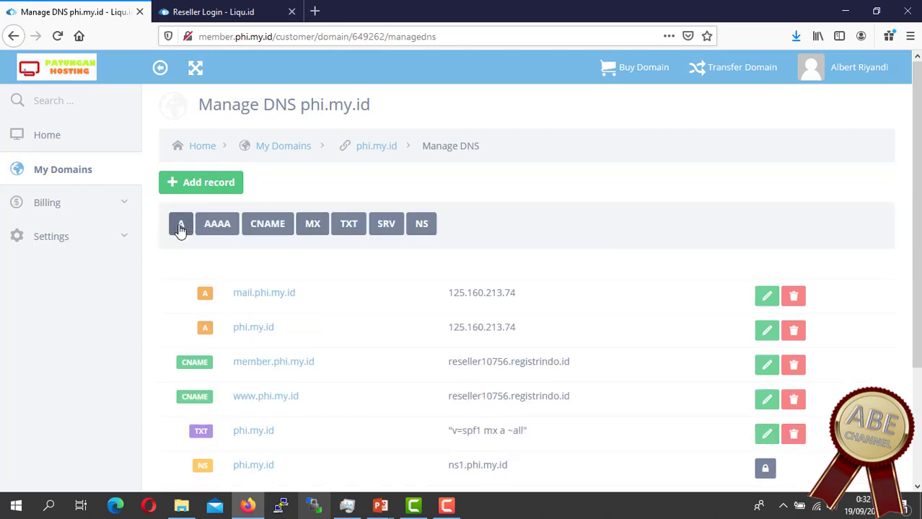
left_click(200, 183)
left_click(201, 183)
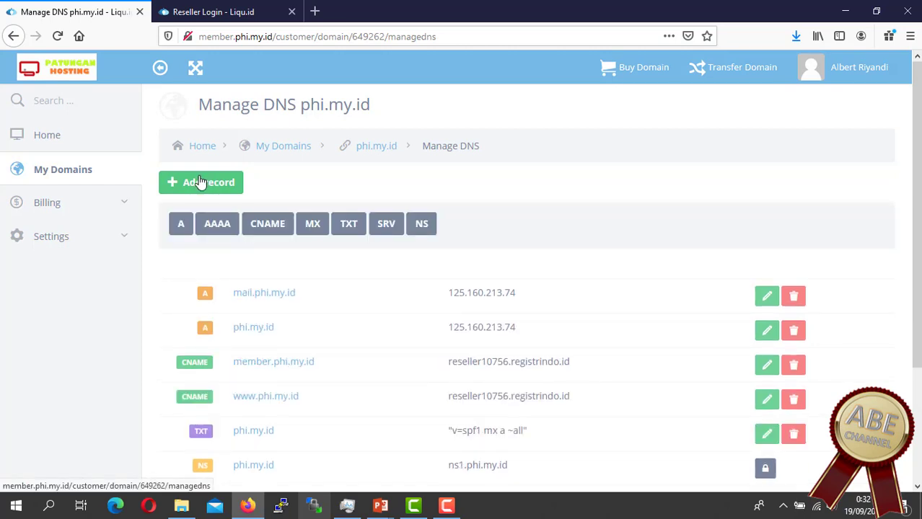
left_click(180, 228)
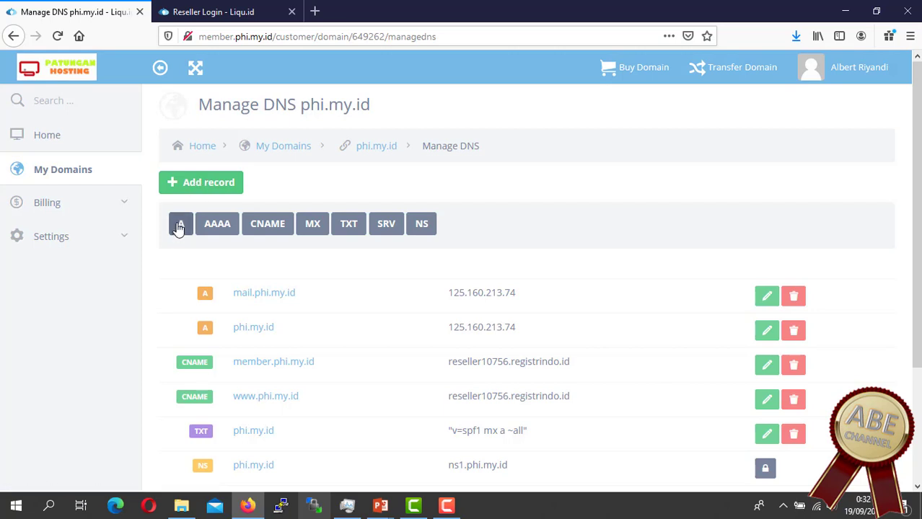
left_click(319, 269)
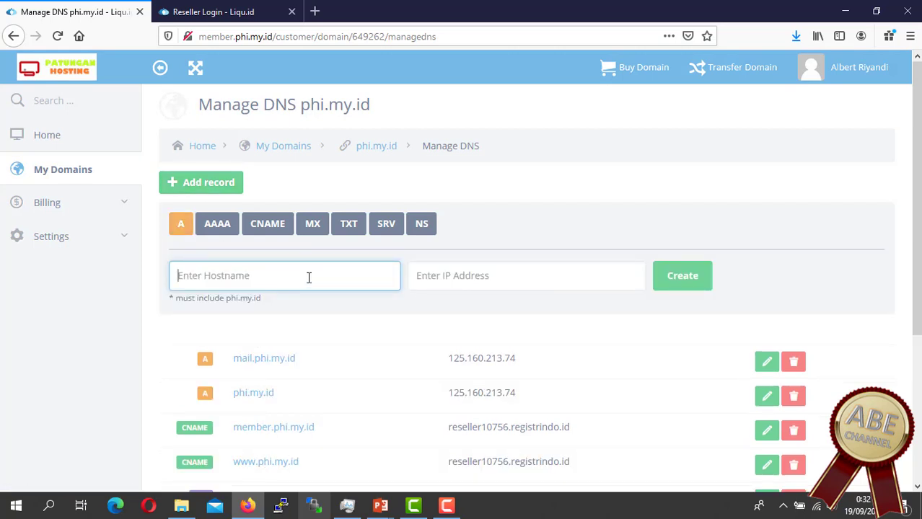
type("phi.my.id")
left_click(470, 287)
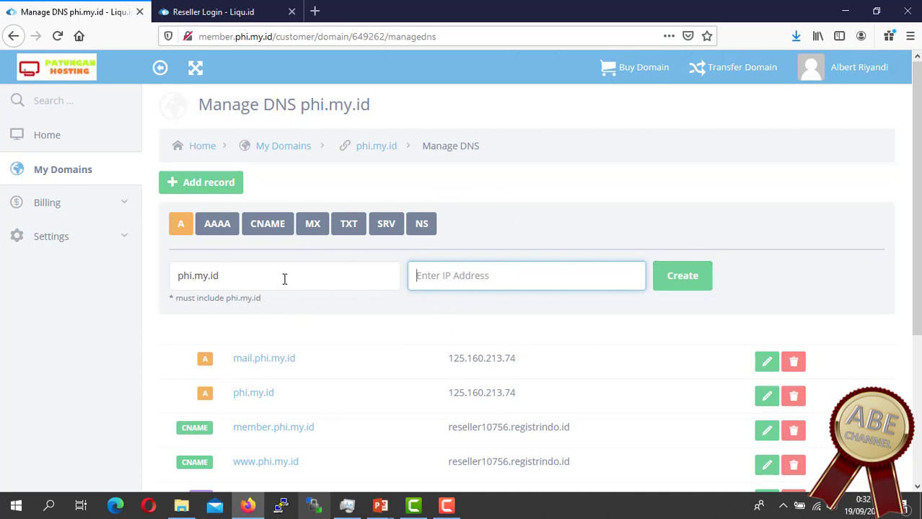
Step: Review the existing mail.phi.my.id, phi.my.id A, TXT and NS records
left_click_drag(285, 278, 125, 277)
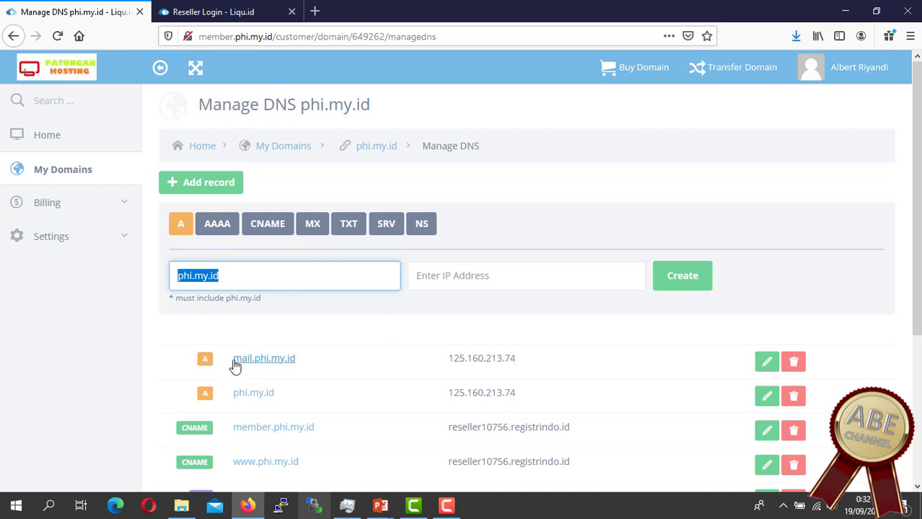
left_click_drag(231, 361, 346, 375)
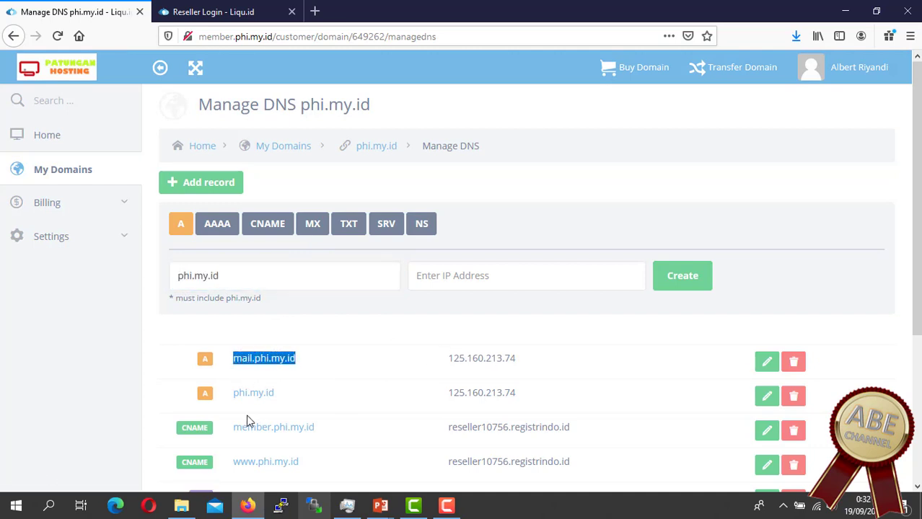
left_click_drag(230, 401, 302, 405)
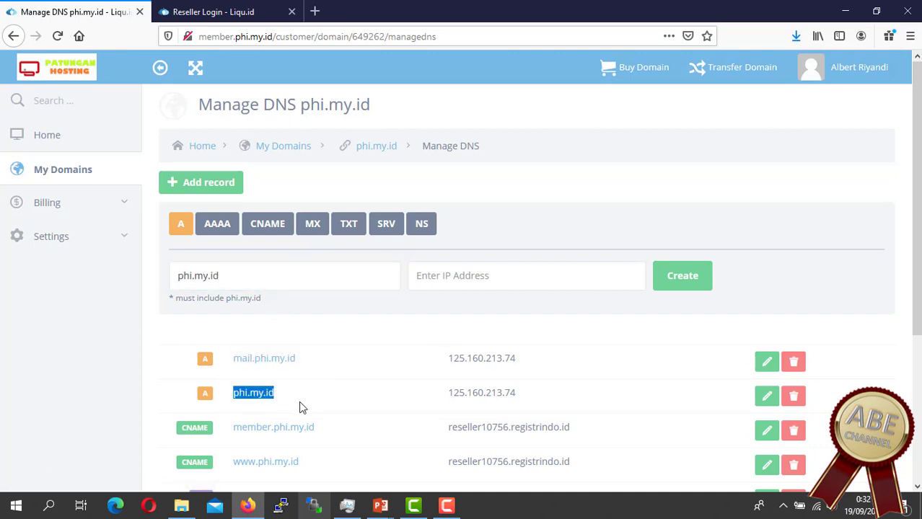
scroll(447, 408, "down", 3)
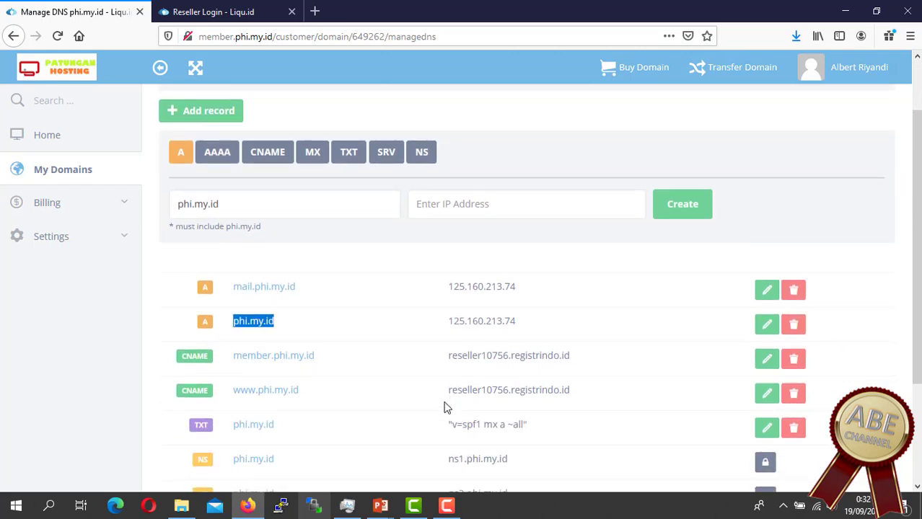
scroll(354, 384, "down", 2)
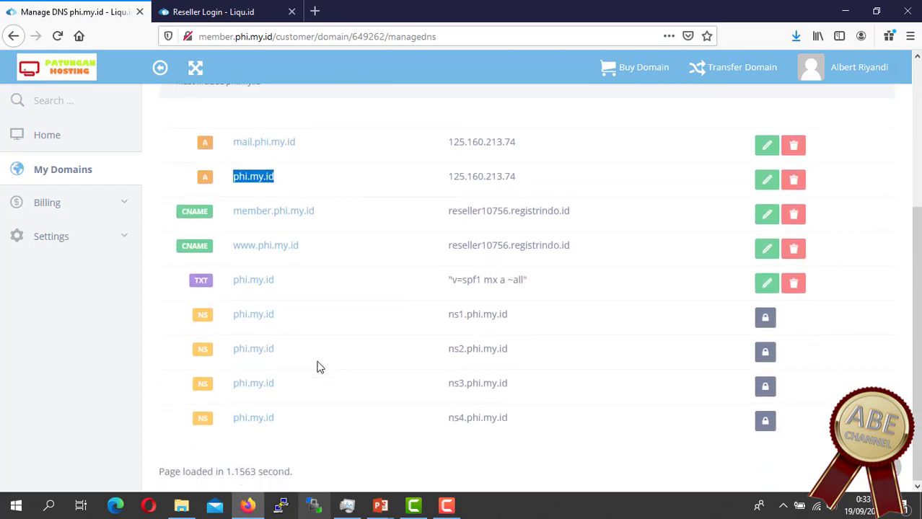
scroll(323, 402, "up", 3)
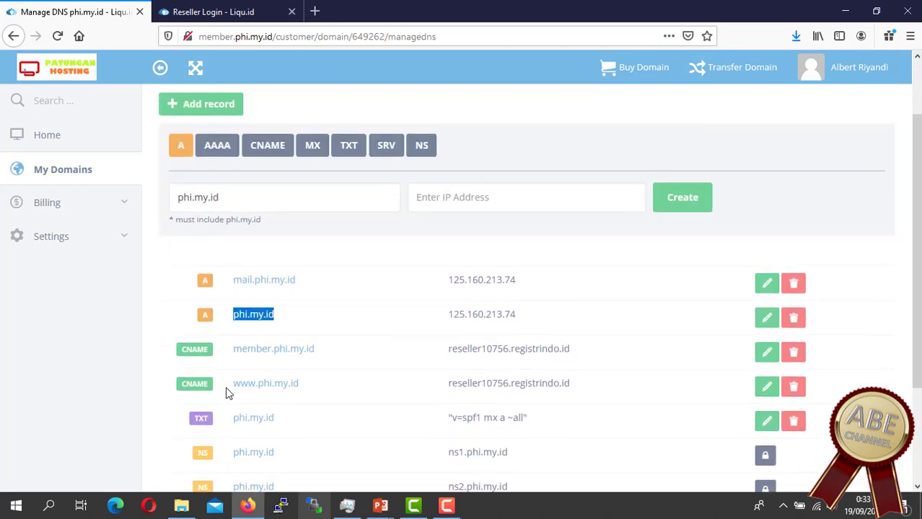
left_click_drag(227, 425, 433, 434)
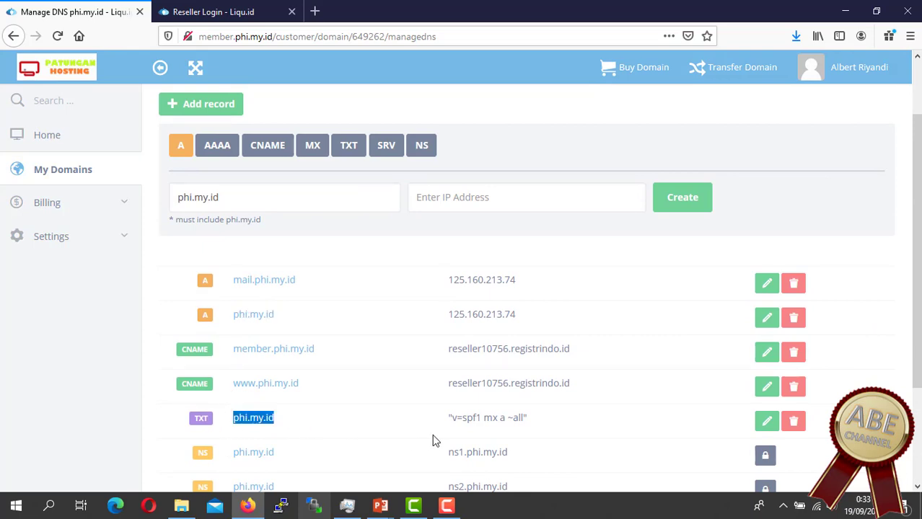
scroll(557, 420, "down", 3)
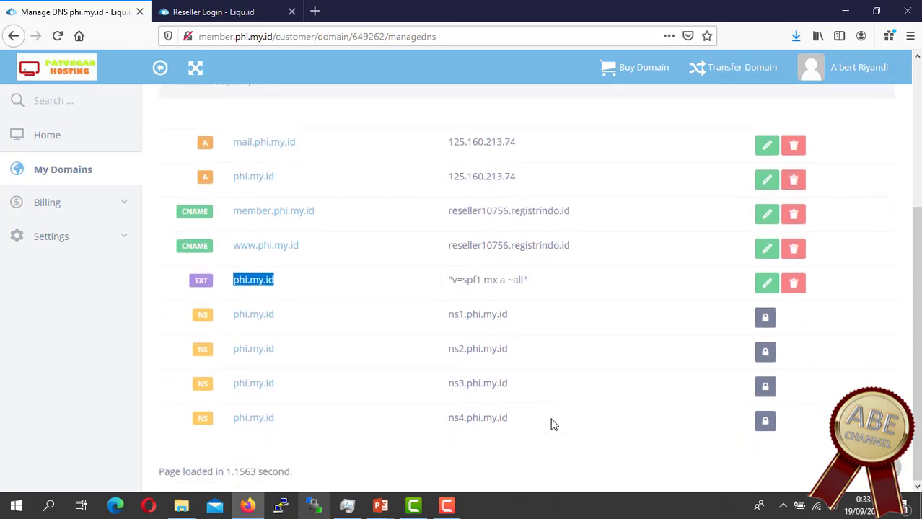
scroll(553, 425, "up", 5)
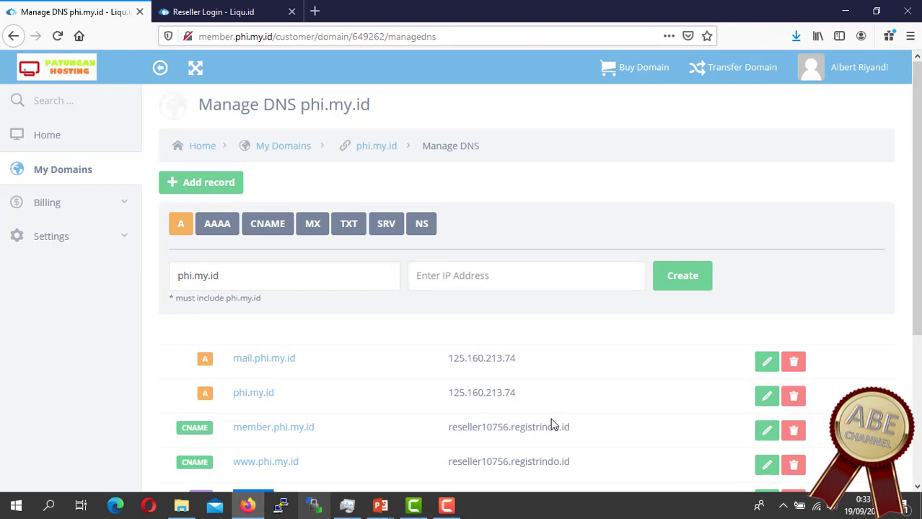
scroll(556, 422, "down", 3)
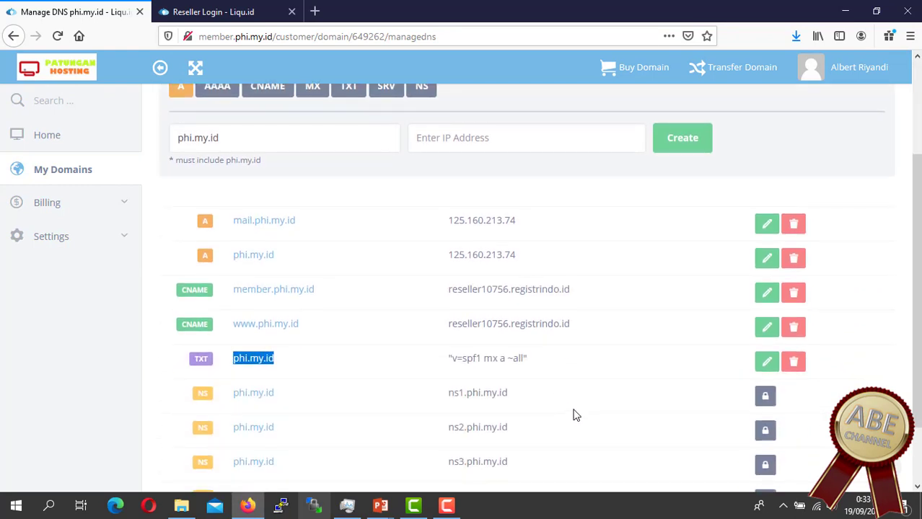
scroll(577, 414, "down", 1)
scroll(584, 413, "up", 4)
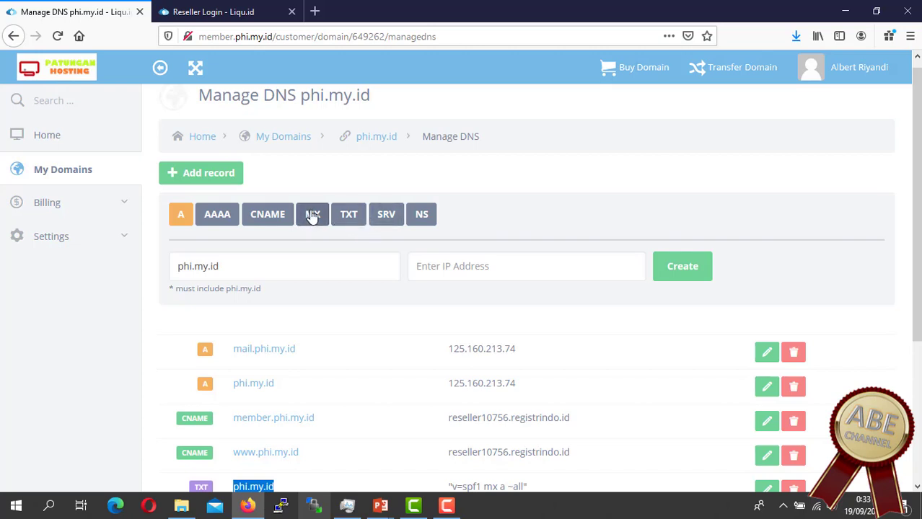
Step: Create an MX record for phi.my.id pointing to mail.phi.my.id with priority 10, and confirm success
left_click(312, 216)
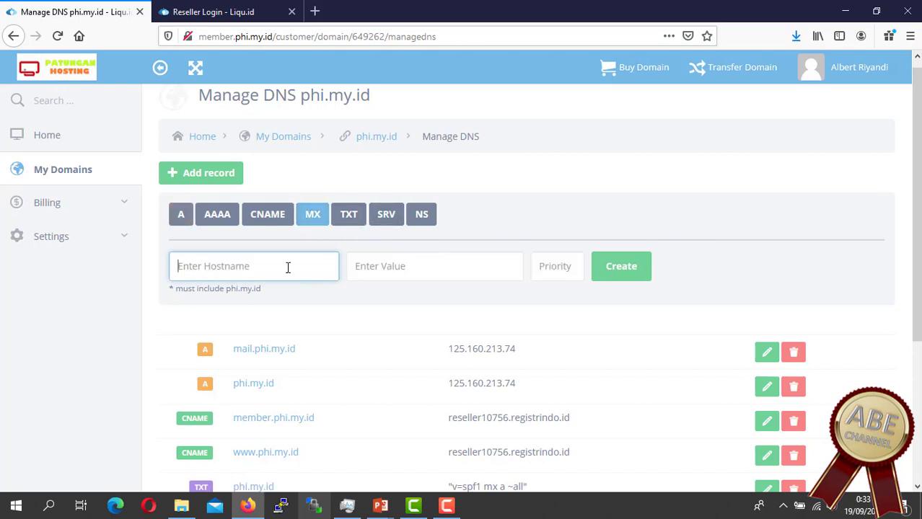
type("phi.my.id")
left_click(382, 265)
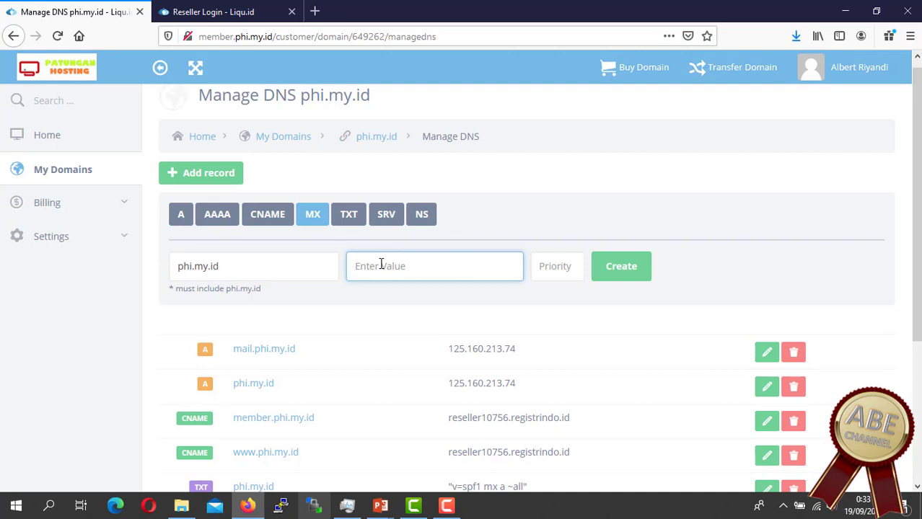
type("mail.phi.my.id")
left_click(568, 268)
type("10")
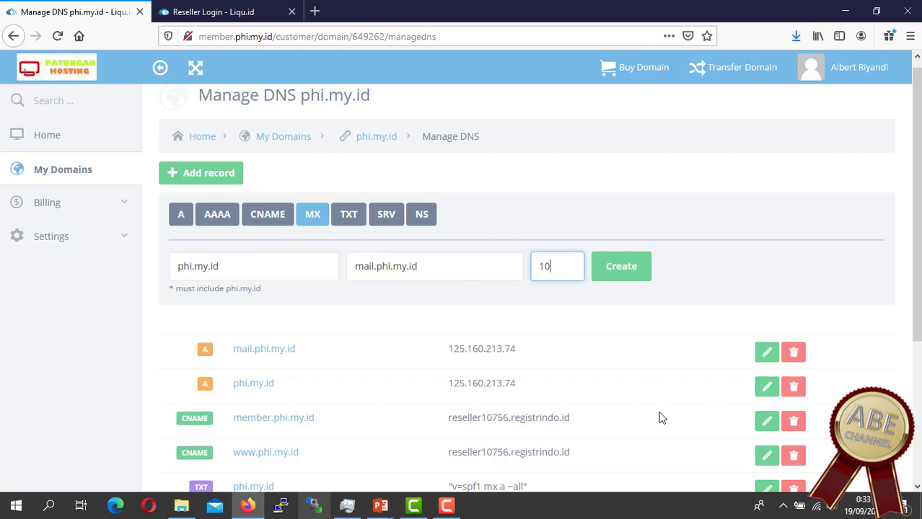
left_click(631, 269)
left_click(632, 270)
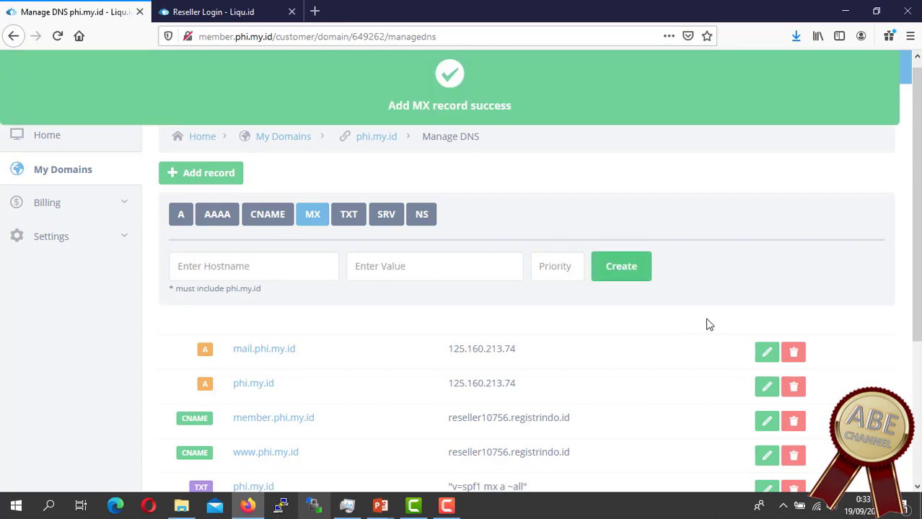
left_click_drag(383, 102, 589, 122)
scroll(844, 303, "down", 2)
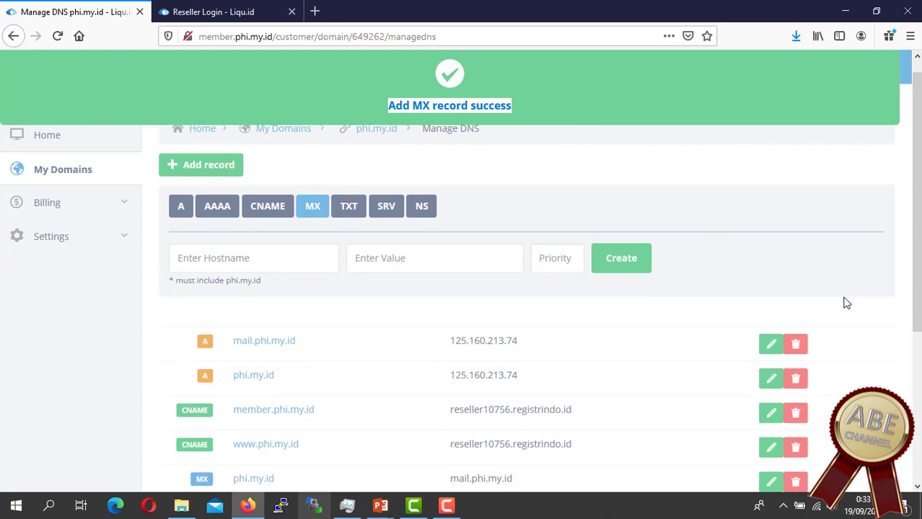
scroll(847, 304, "down", 2)
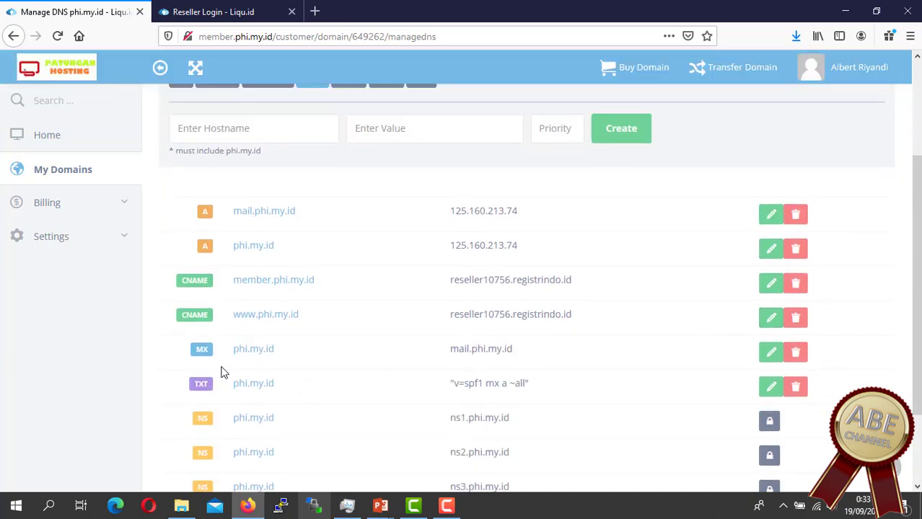
double_click(202, 351)
left_click_drag(453, 353, 536, 353)
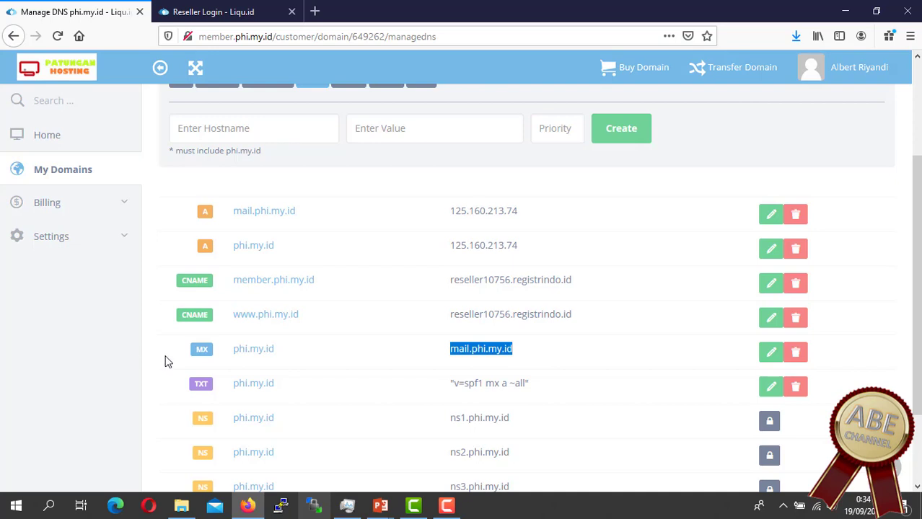
left_click_drag(173, 354, 294, 360)
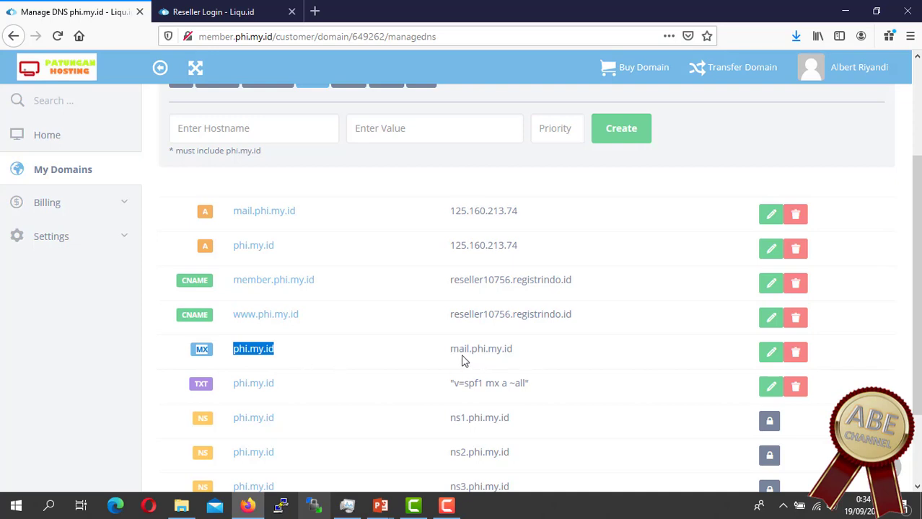
left_click_drag(449, 354, 545, 355)
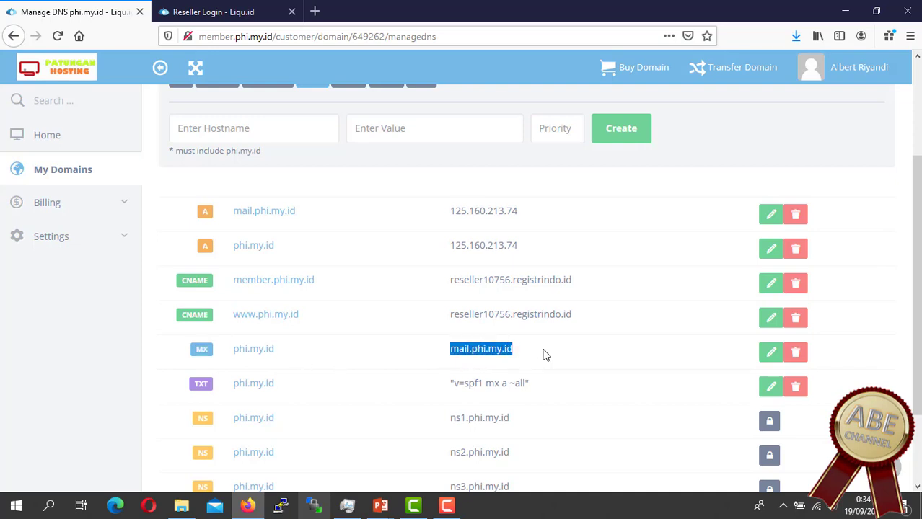
left_click_drag(225, 216, 295, 220)
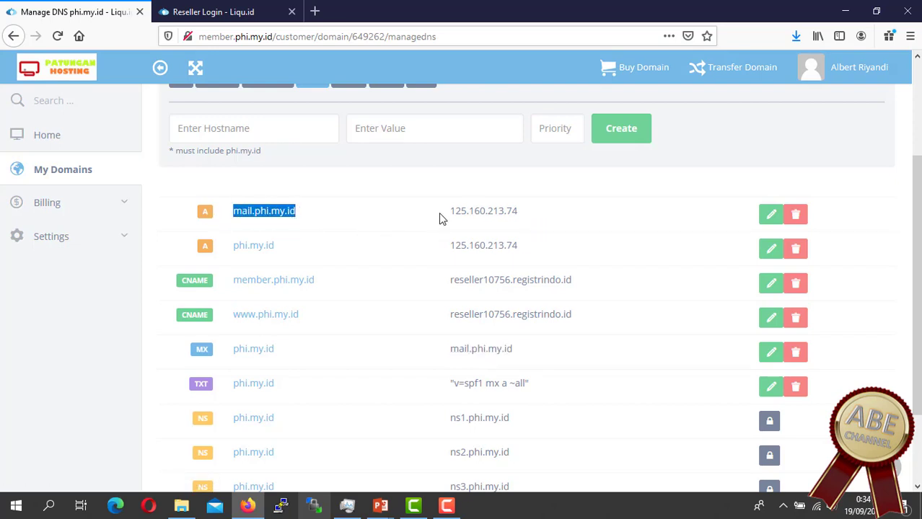
left_click(528, 215)
left_click_drag(450, 213, 544, 217)
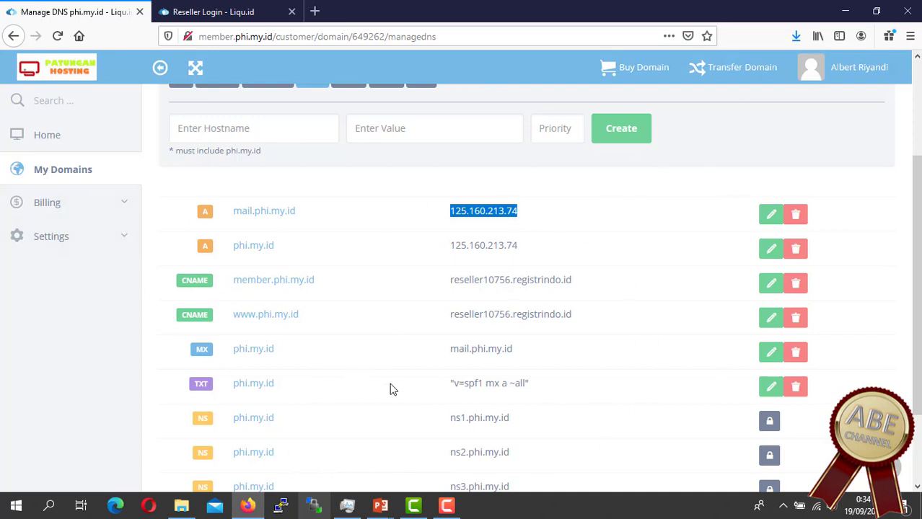
scroll(546, 262, "up", 3)
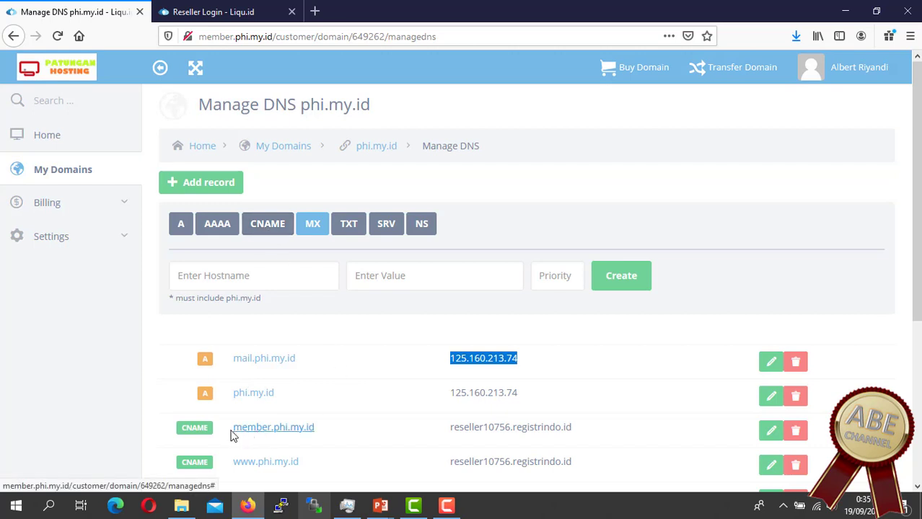
double_click(357, 431)
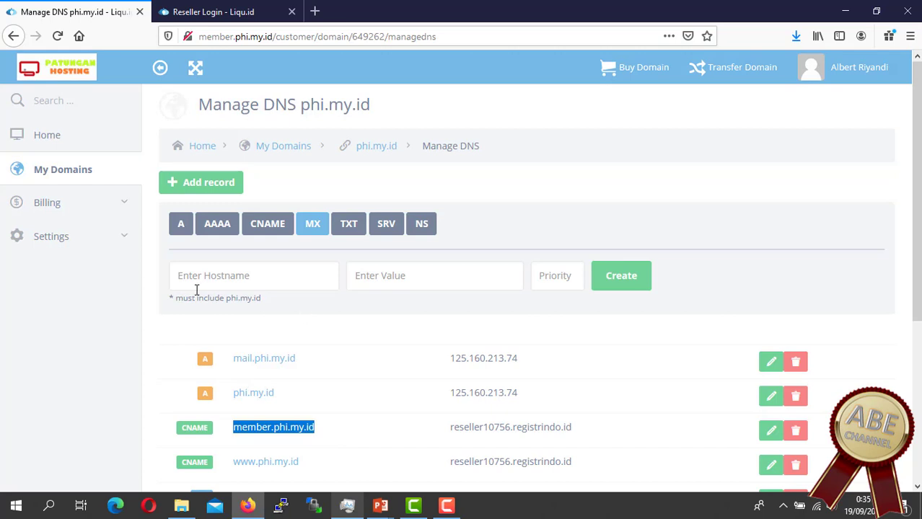
Step: From the phi.my.id overview, view child name servers ns1–ns4, then close the list
left_click(380, 154)
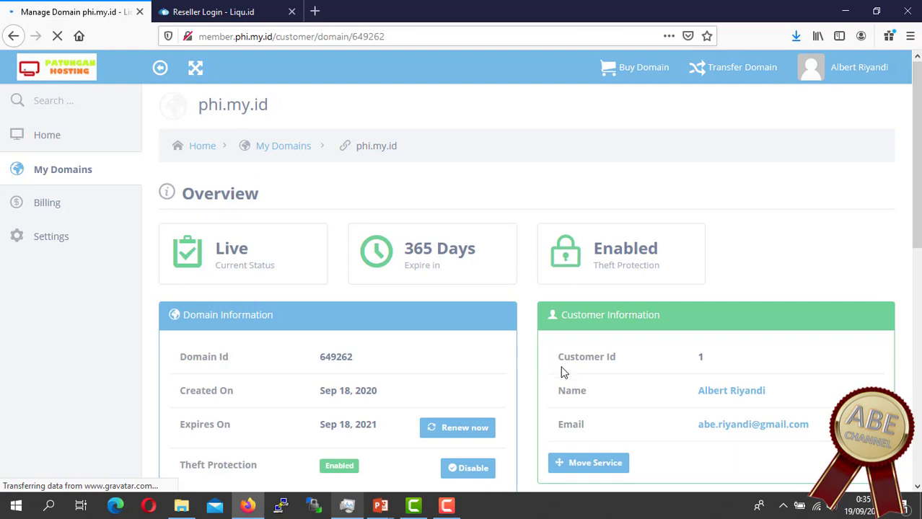
scroll(569, 374, "down", 4)
scroll(569, 371, "down", 3)
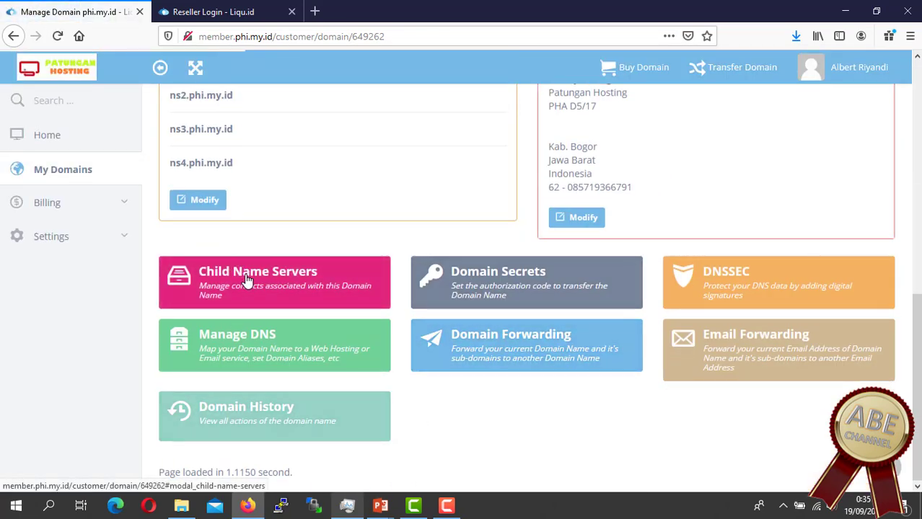
left_click(339, 313)
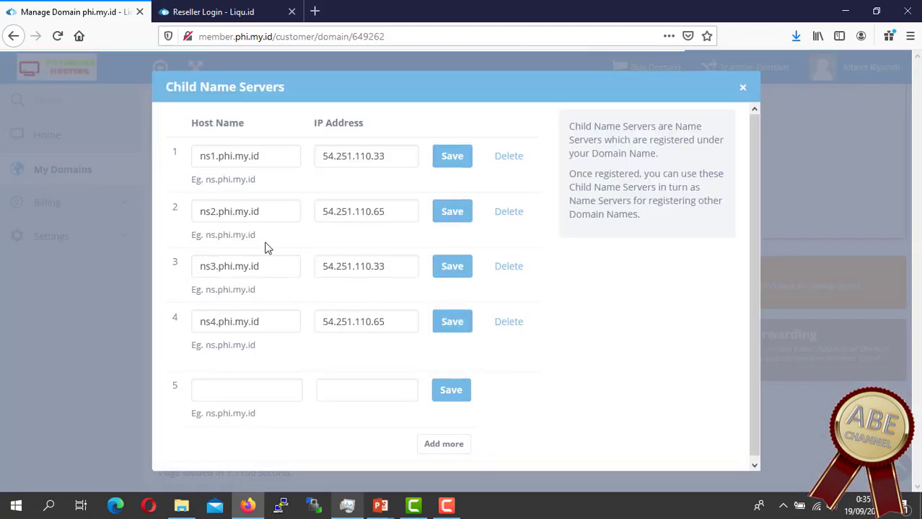
left_click(741, 87)
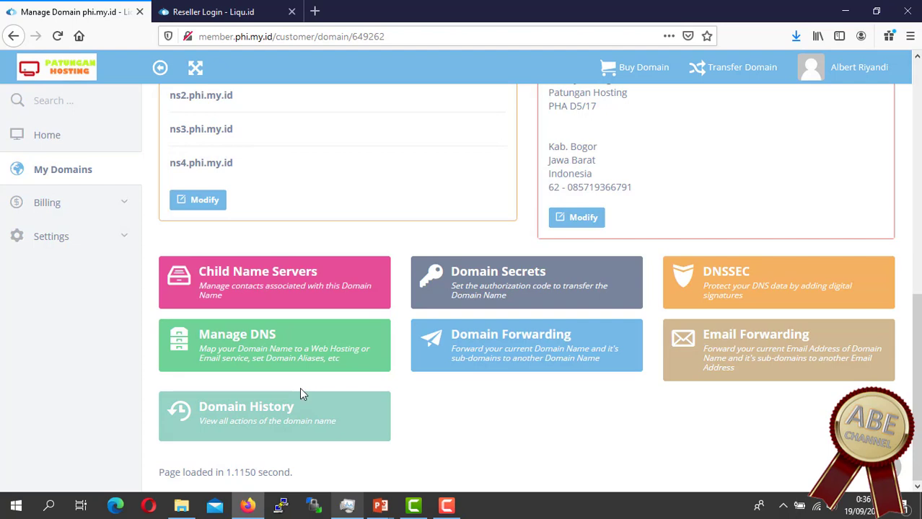
left_click(548, 385)
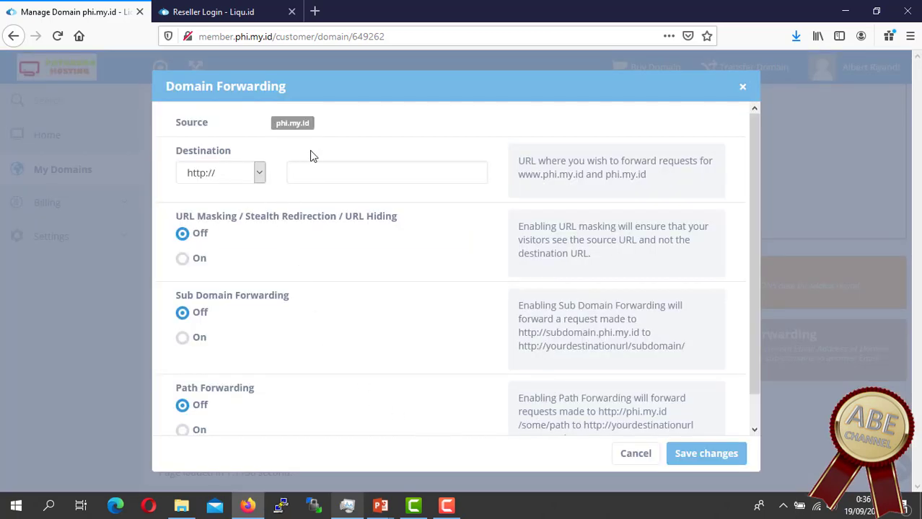
left_click(335, 179)
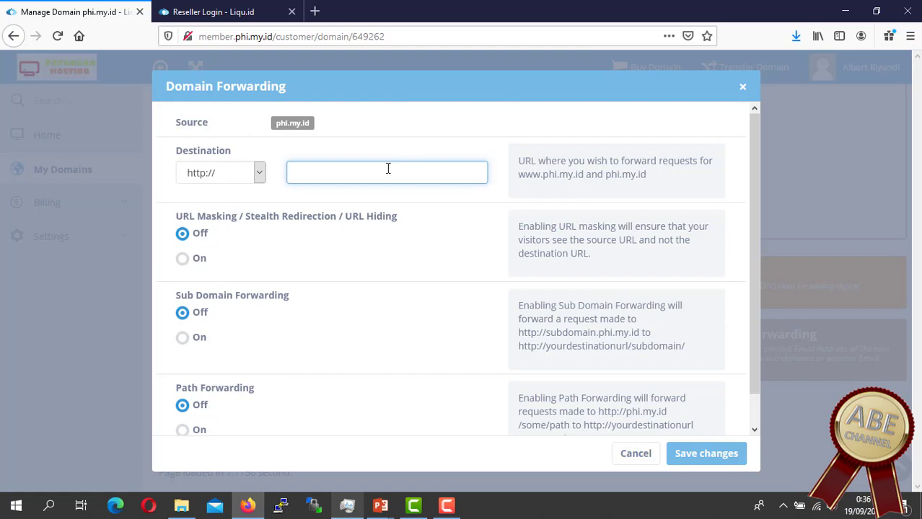
type("member")
type(".phi.my.id")
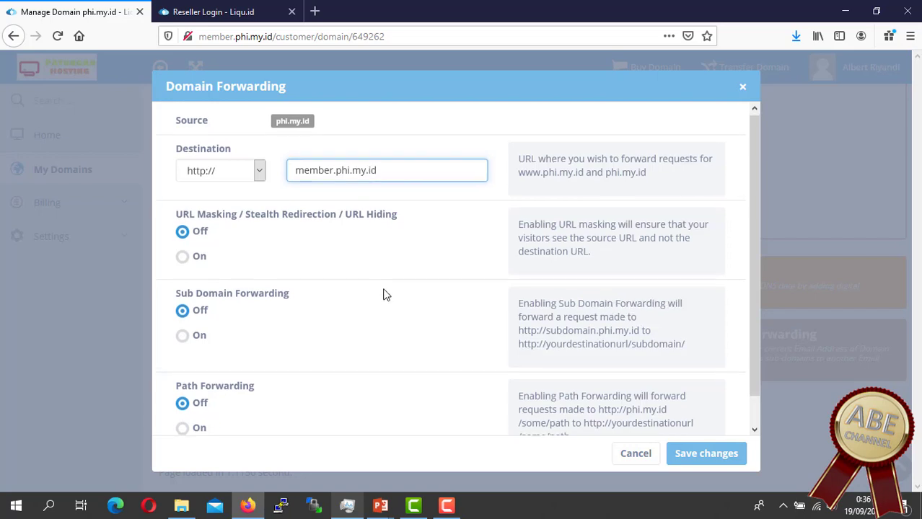
scroll(383, 295, "down", 1)
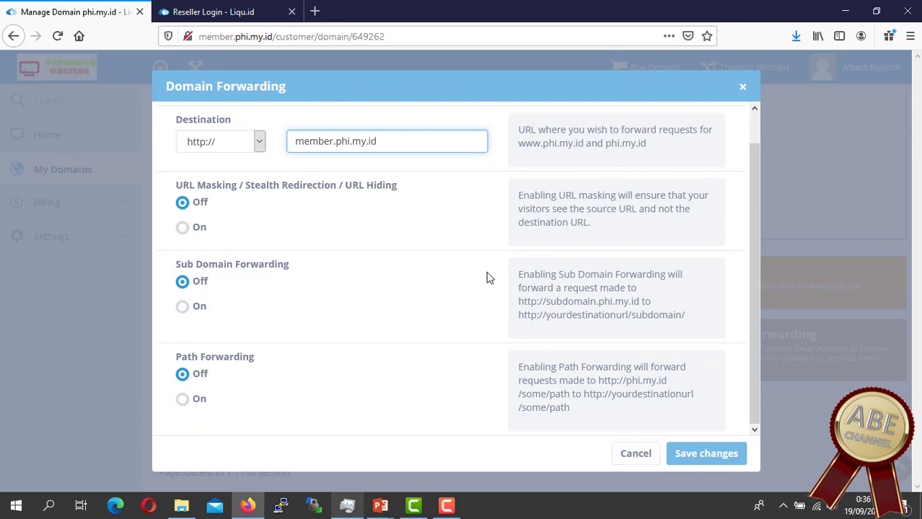
scroll(486, 278, "up", 1)
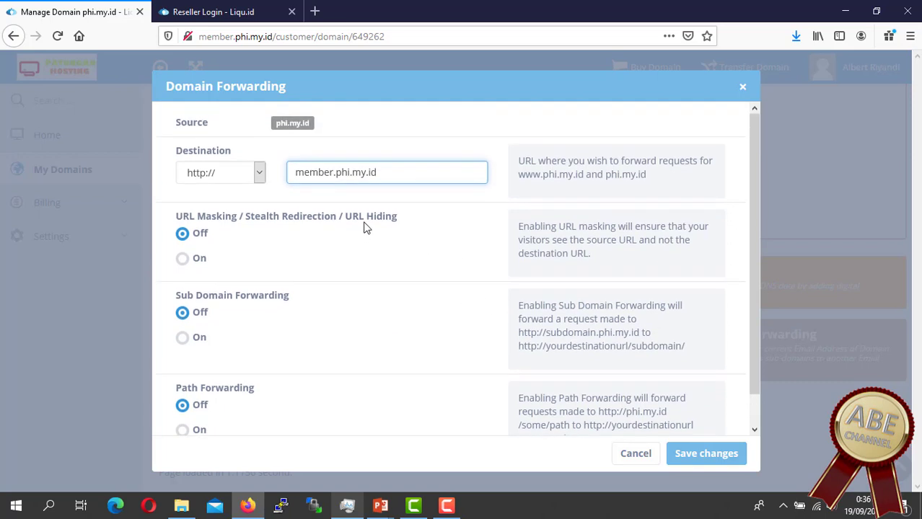
left_click_drag(378, 173, 282, 159)
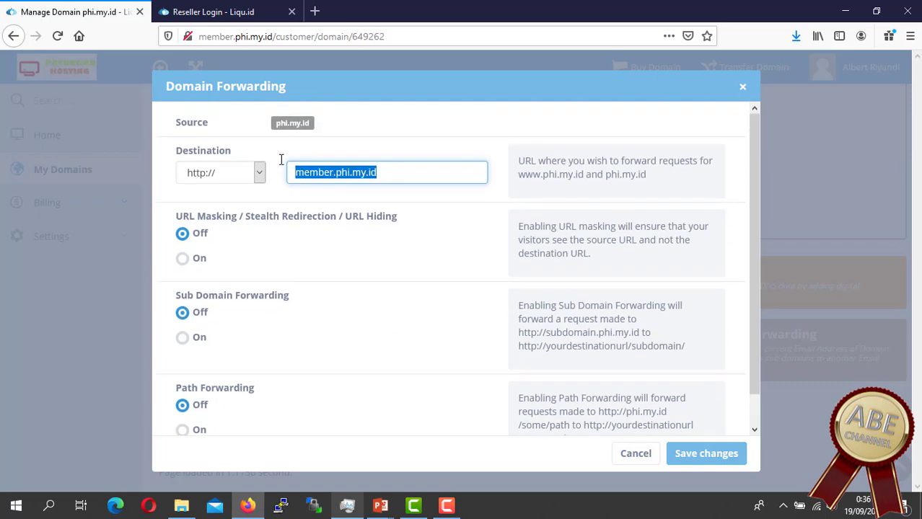
left_click(258, 182)
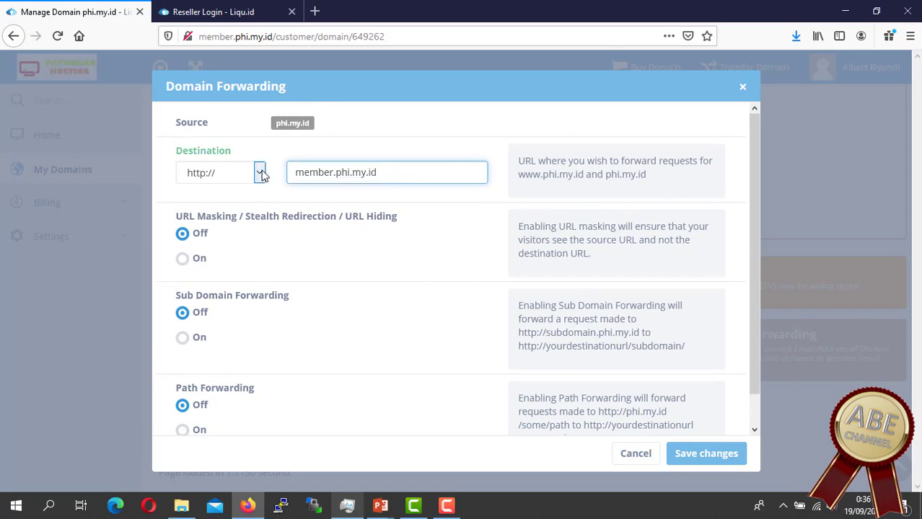
left_click(260, 173)
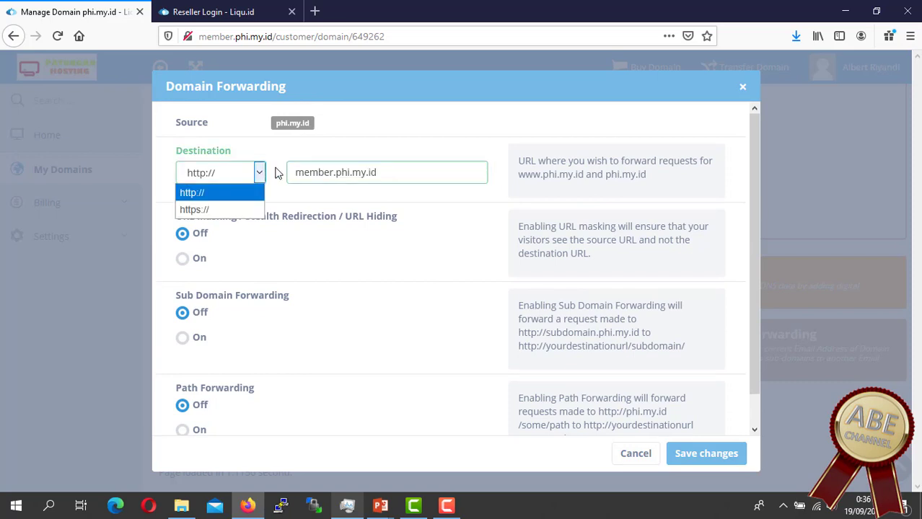
left_click(399, 167)
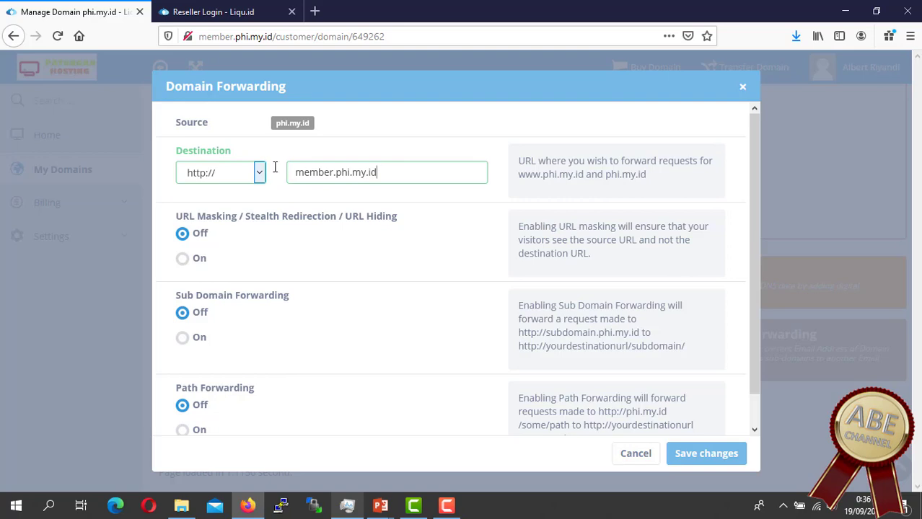
key("ctrl+a")
key("BackSpace")
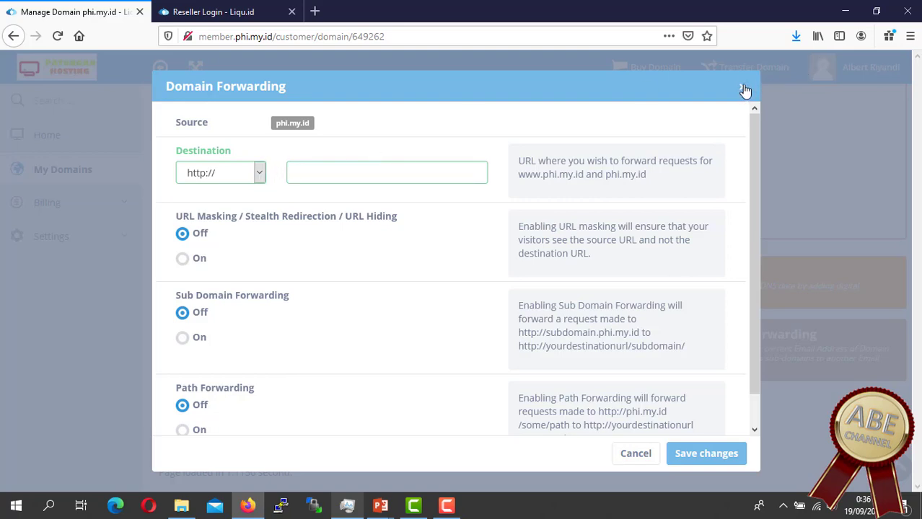
left_click(744, 87)
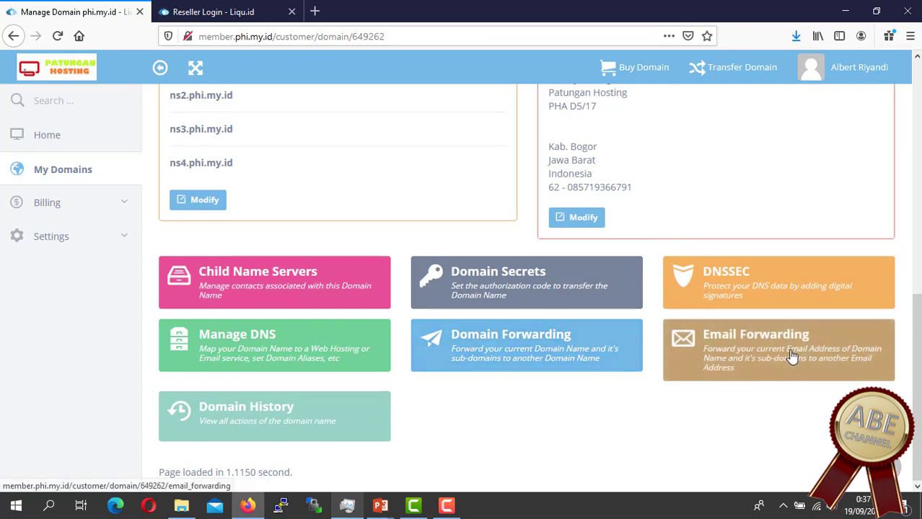
Step: Open phi.my.id's Email Forwarding page and bring up the Add Email Forwarding form
left_click(805, 369)
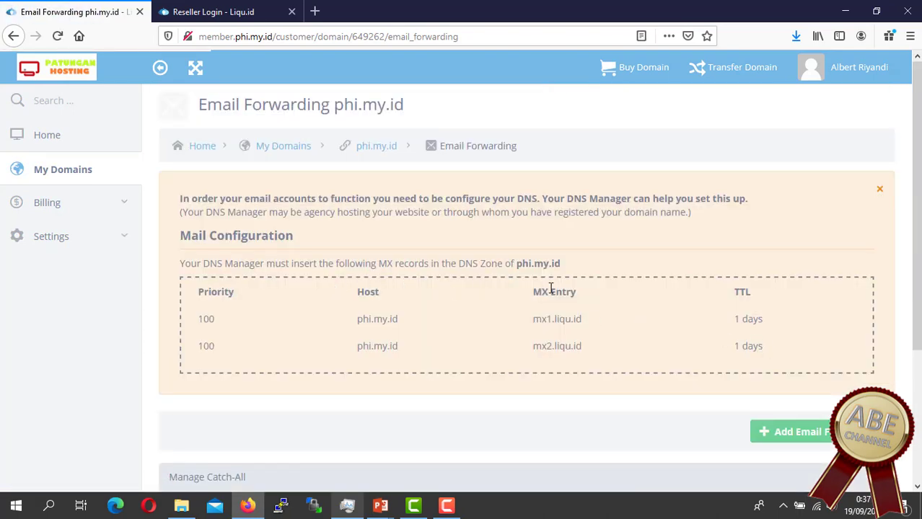
scroll(567, 292, "down", 2)
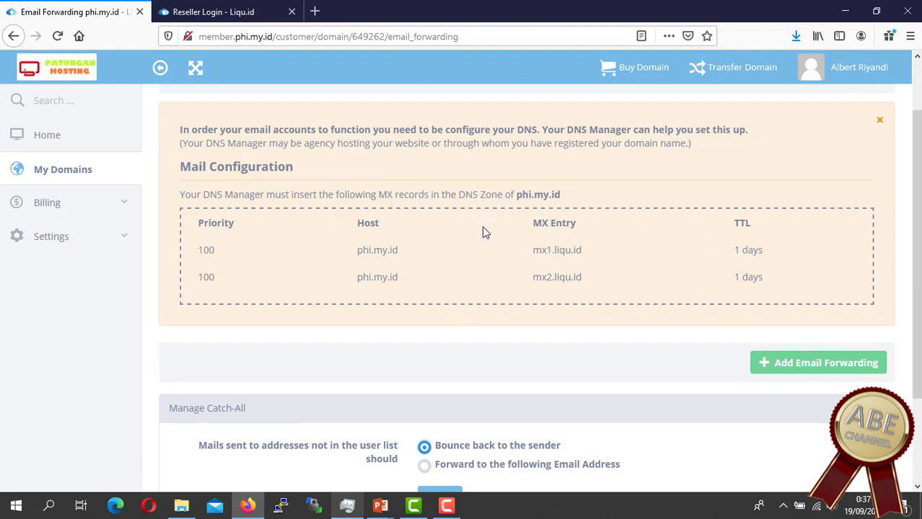
scroll(483, 231, "down", 3)
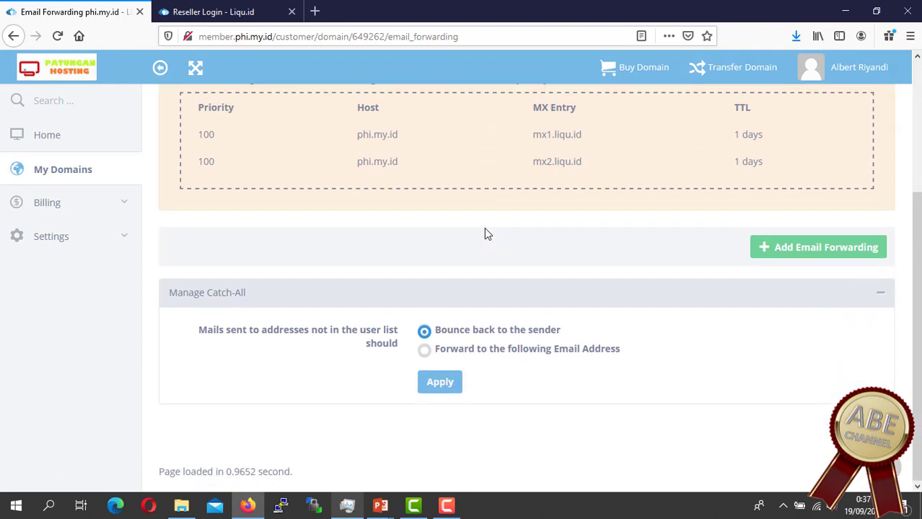
left_click(796, 247)
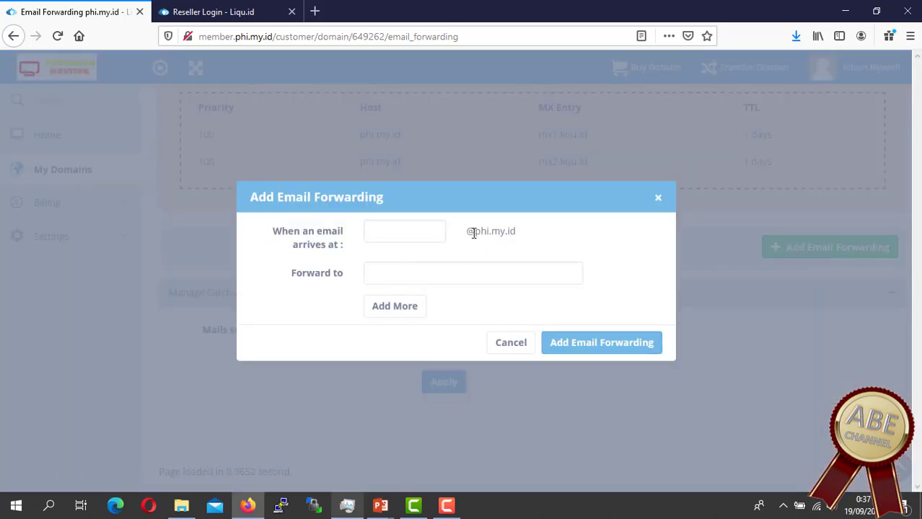
Step: Enter 'info' and an external destination e-mail, then close the form without saving
left_click(427, 225)
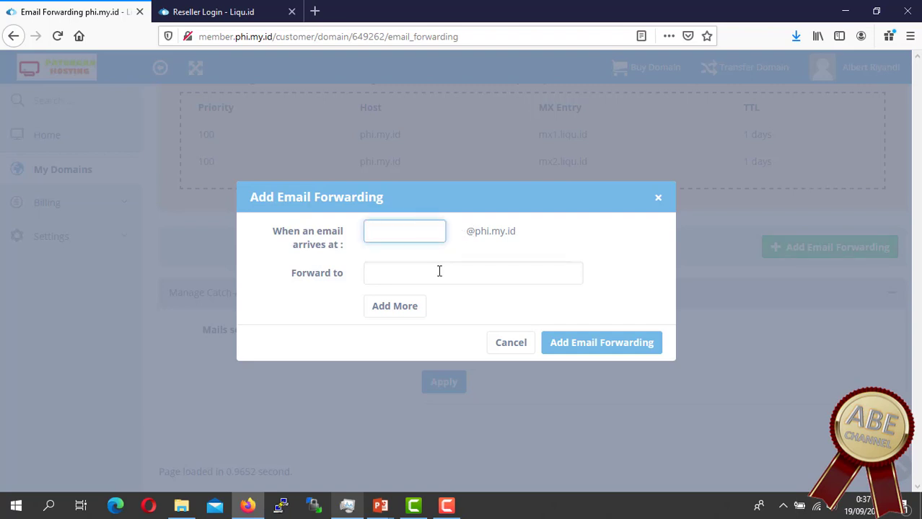
type("info")
left_click(431, 272)
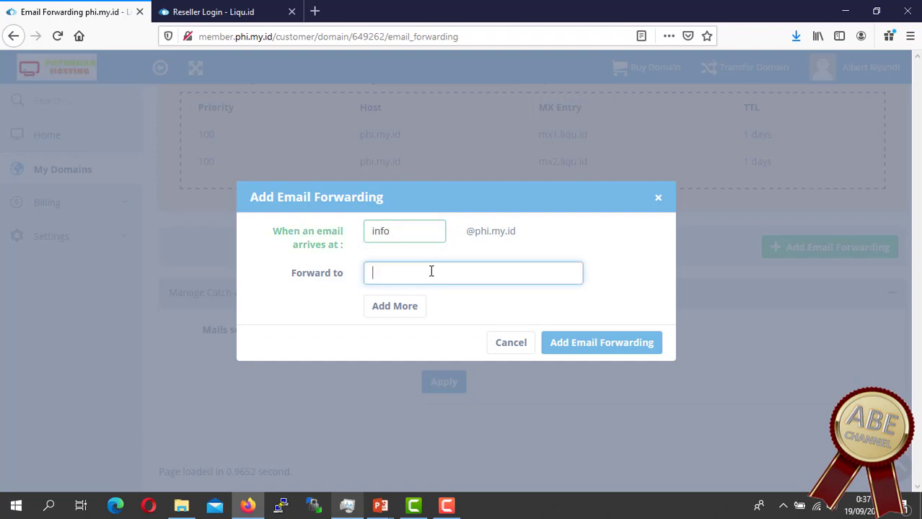
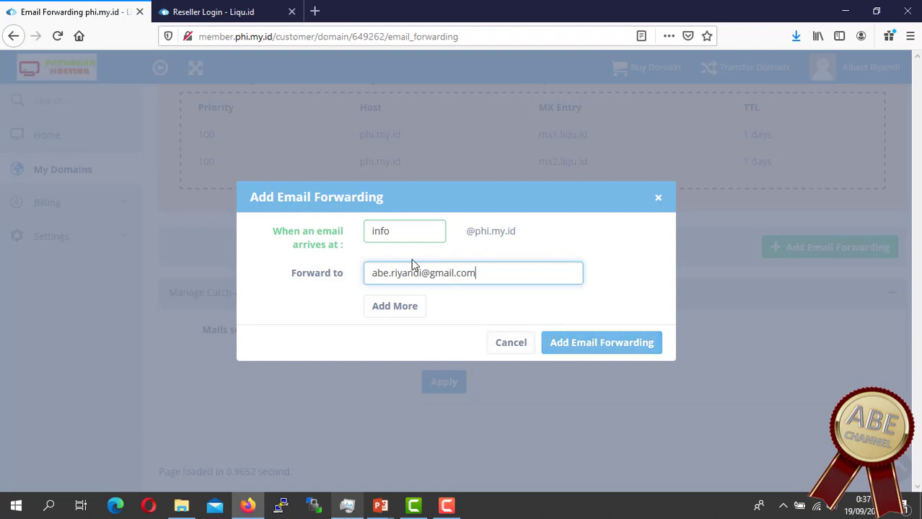
left_click_drag(394, 232, 356, 231)
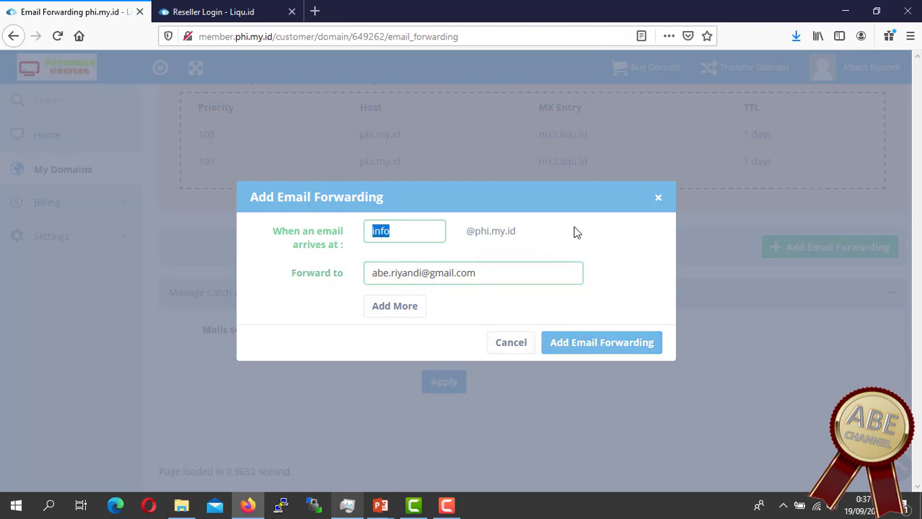
left_click(656, 201)
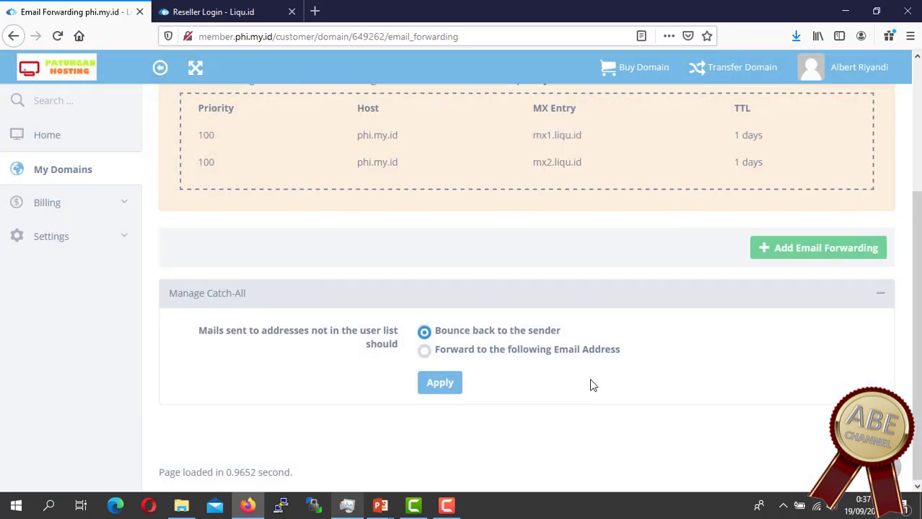
Step: Dismiss the DNS notice, return to the phi.my.id overview and open Manage DNS
scroll(589, 378, "up", 3)
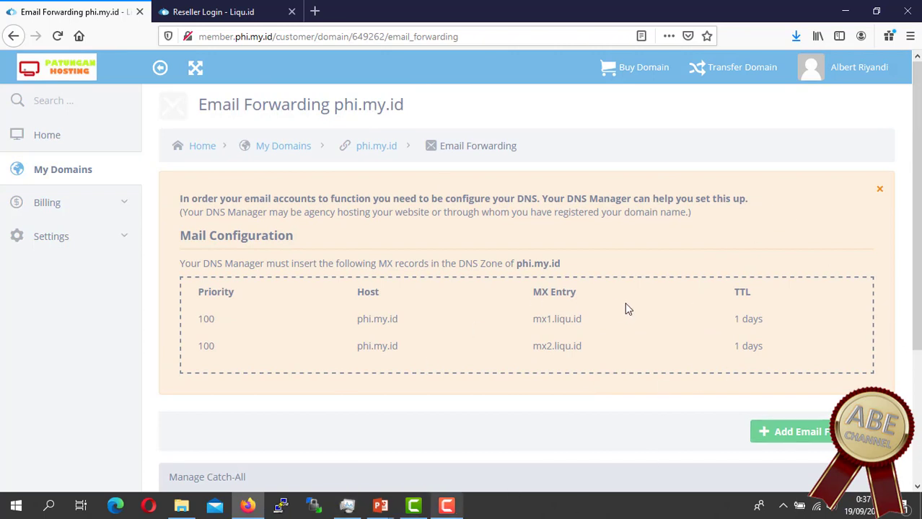
left_click(880, 189)
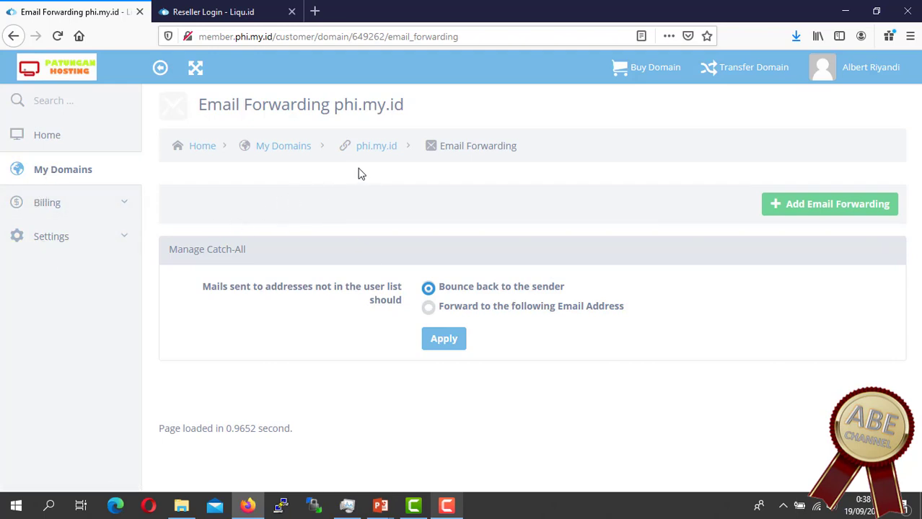
left_click(368, 147)
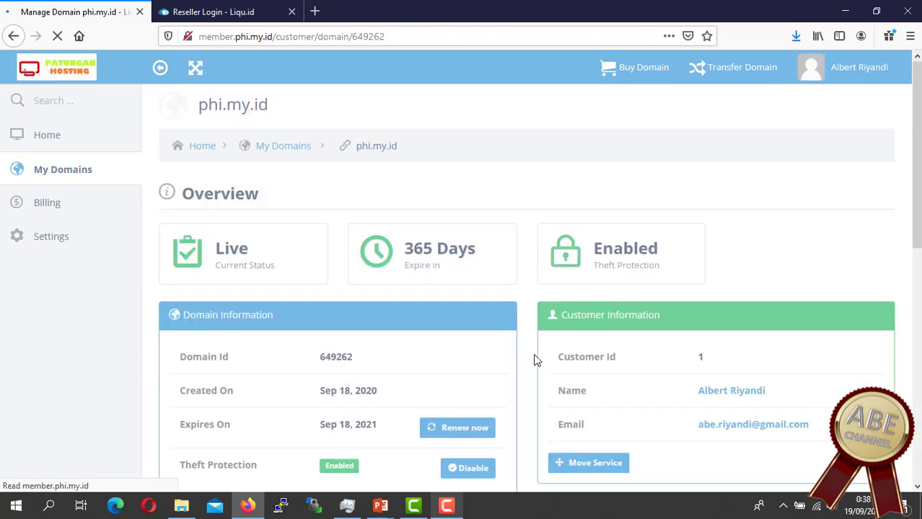
scroll(535, 361, "down", 7)
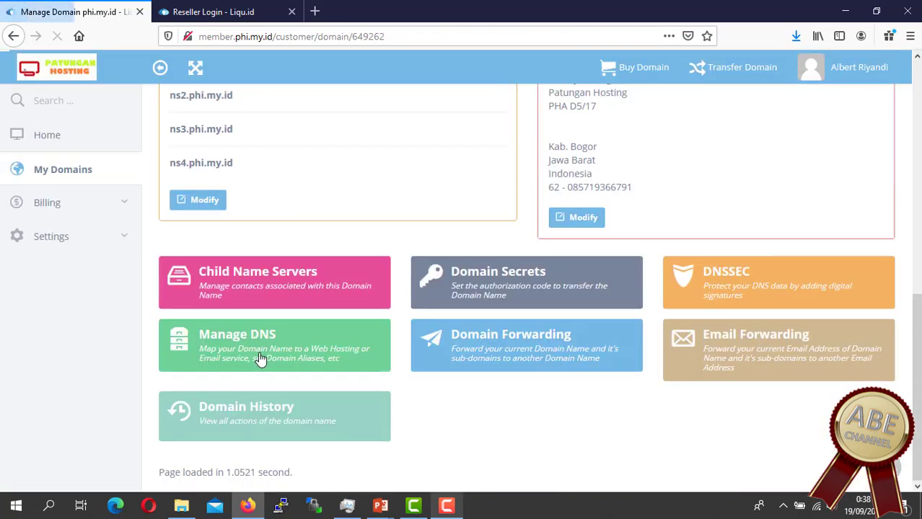
left_click(263, 355)
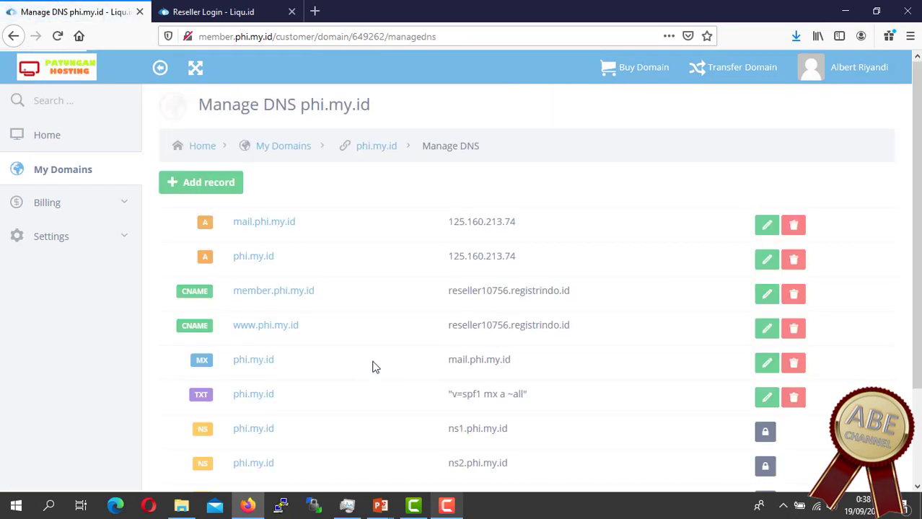
Step: In the Reseller Login tab, load mausharing.com:8000/
left_click(214, 15)
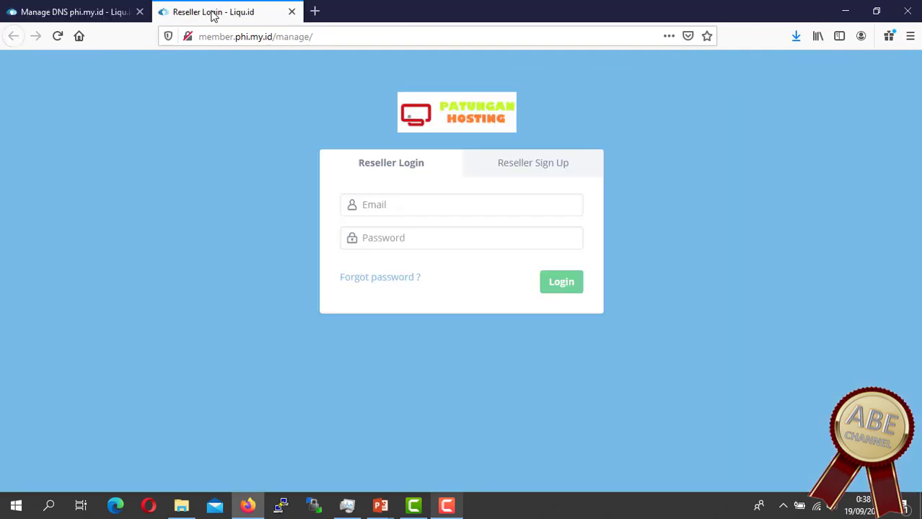
left_click(336, 36)
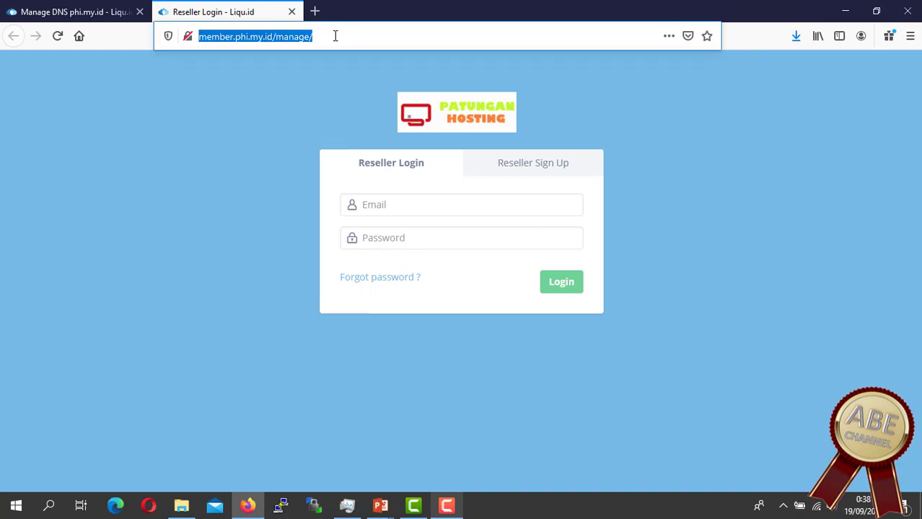
type("m")
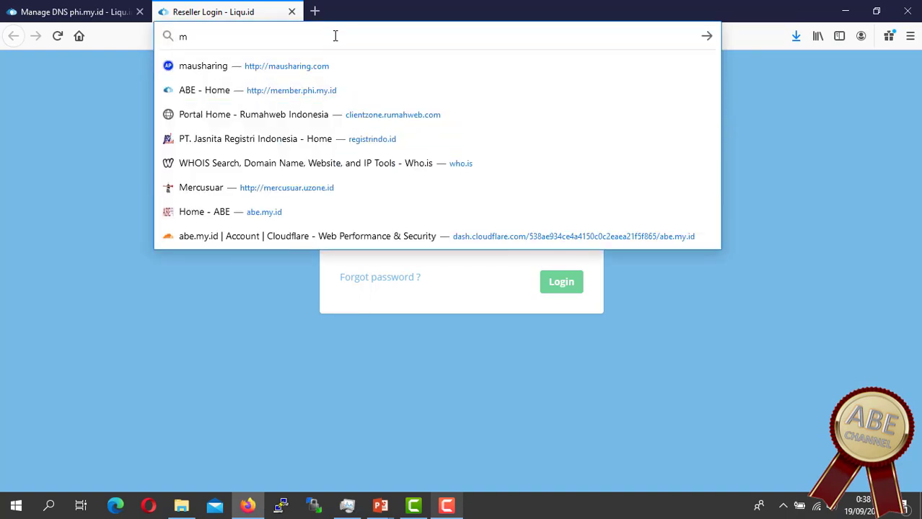
type("ausharing")
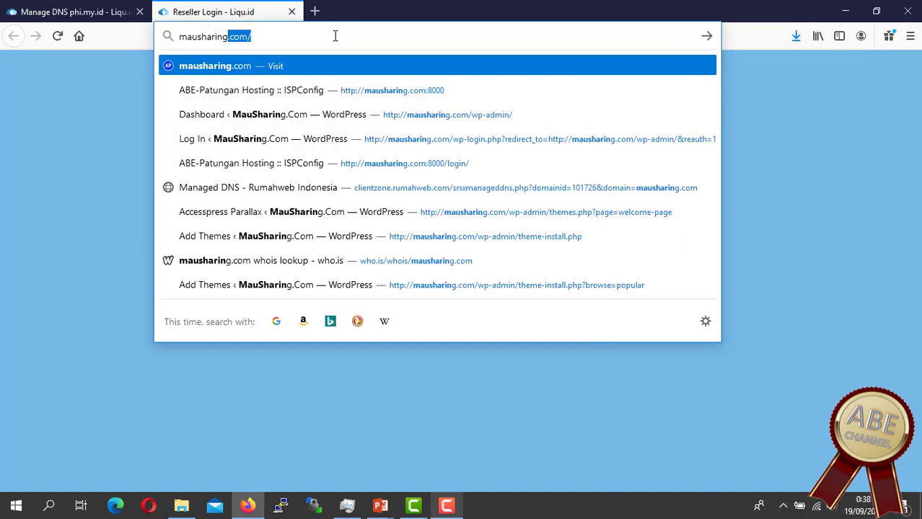
type(".com")
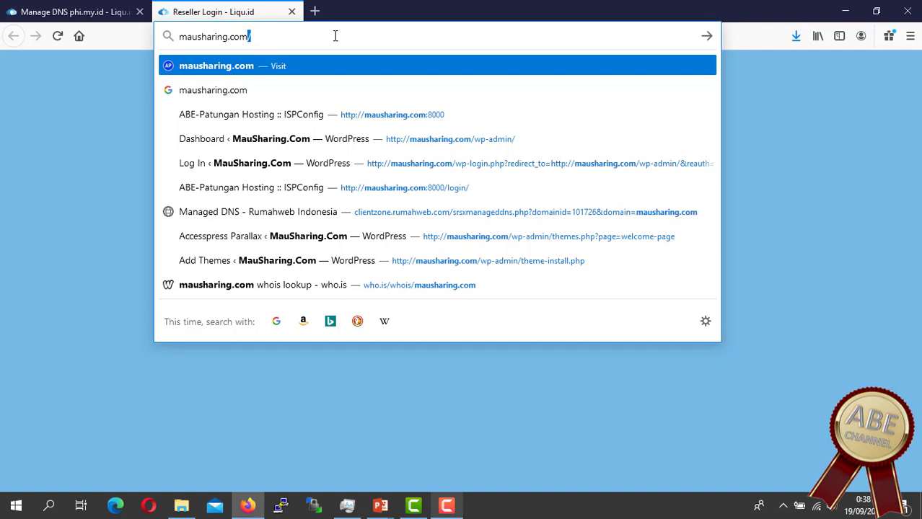
key("BackSpace")
type(":800")
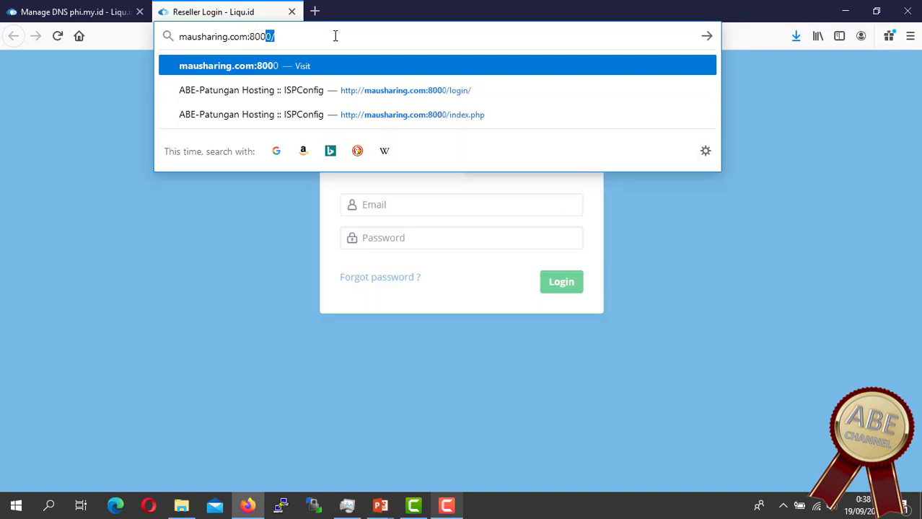
type("0/")
key("Return")
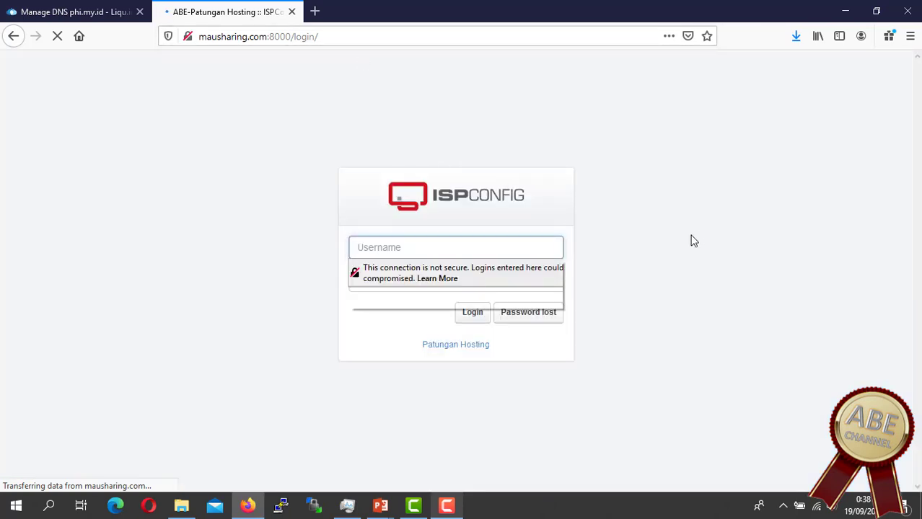
Step: Attempt an ISPConfig login with the username and password, which gets rejected
left_click(510, 248)
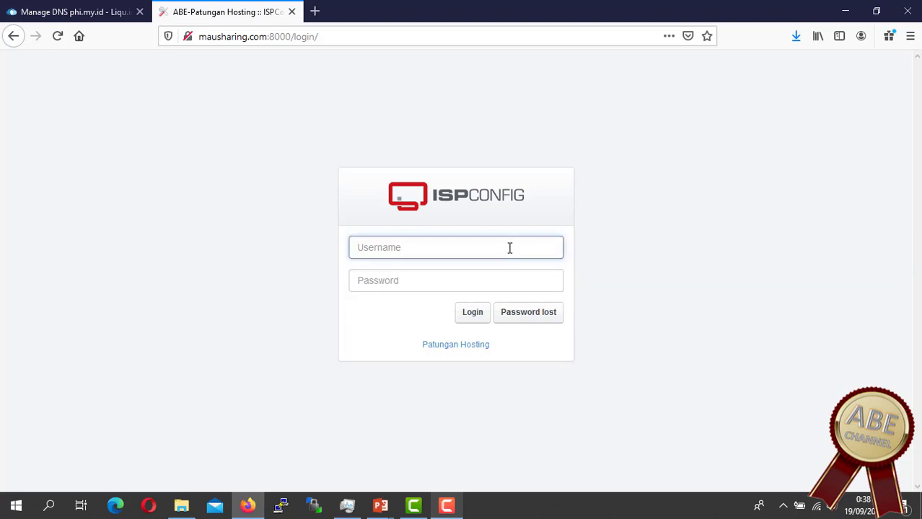
type("abe")
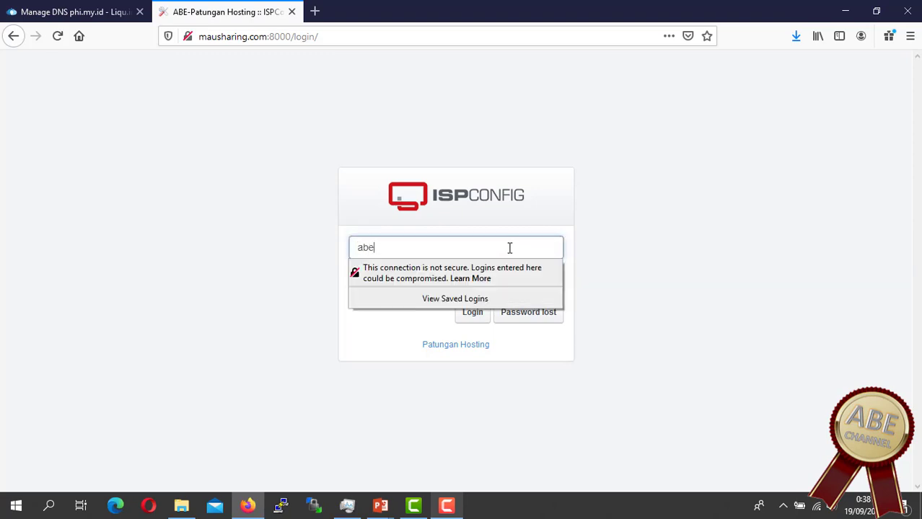
key("Tab")
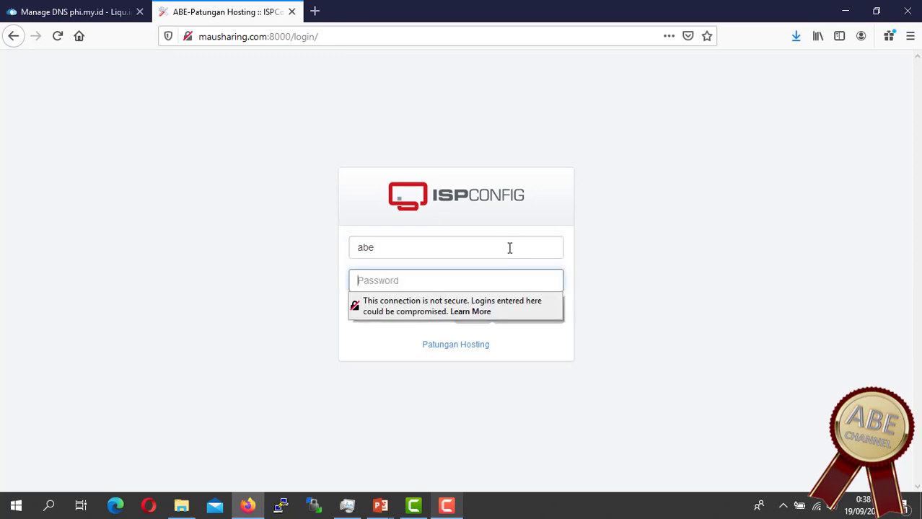
type("•••••••••")
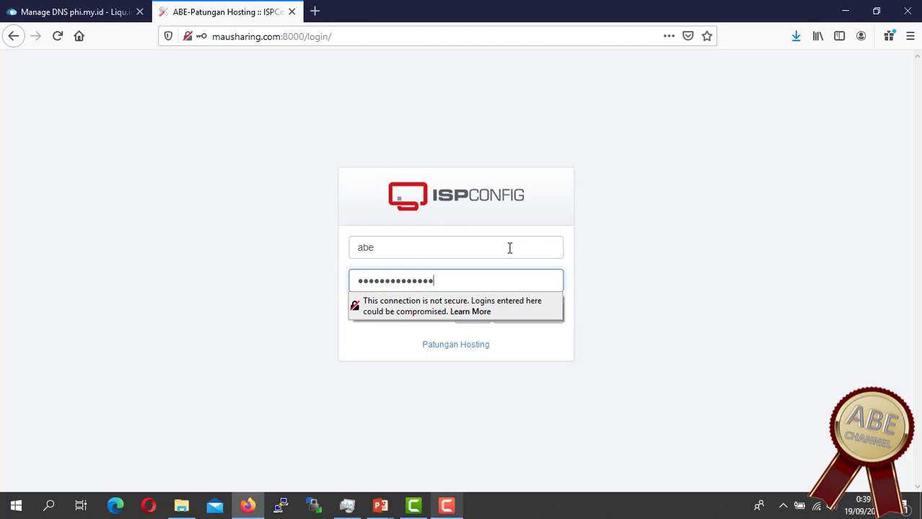
key("Return")
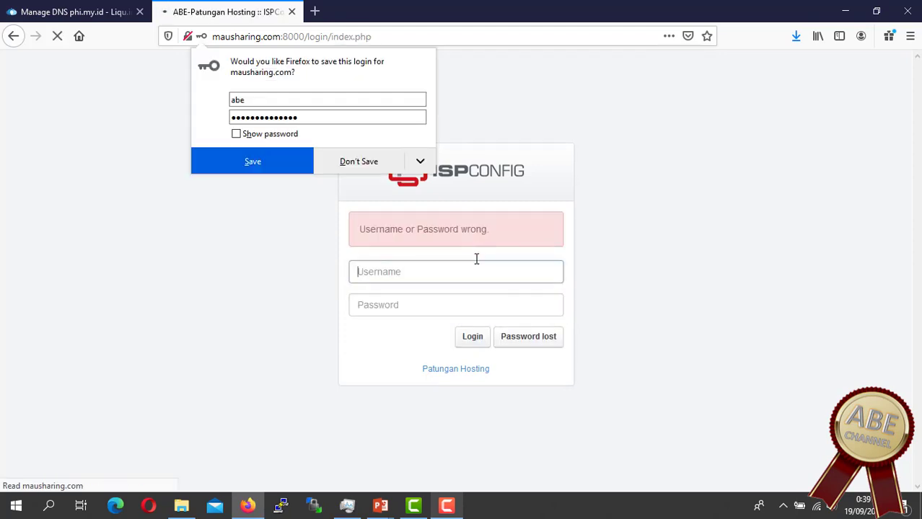
Step: Re-enter the username and corrected password, log in, and decline saving the login
left_click(439, 269)
type("a")
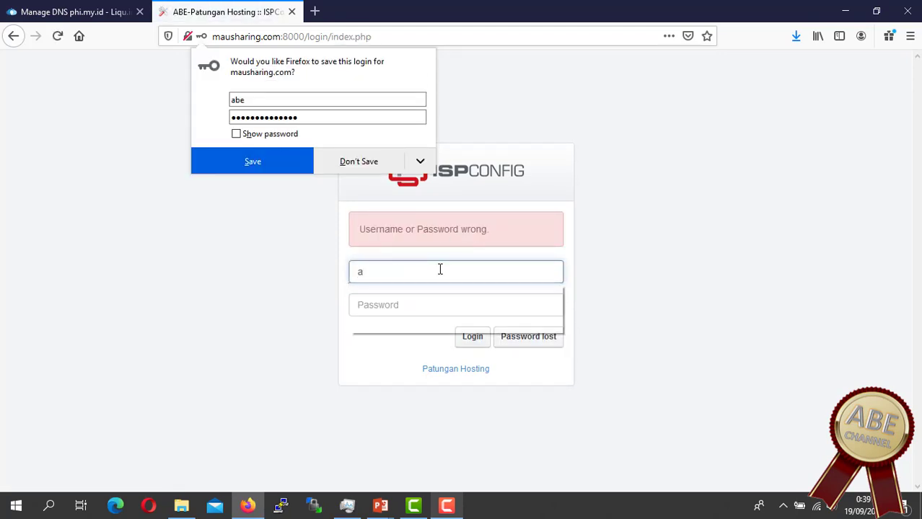
type("be")
key("Tab")
type("•••")
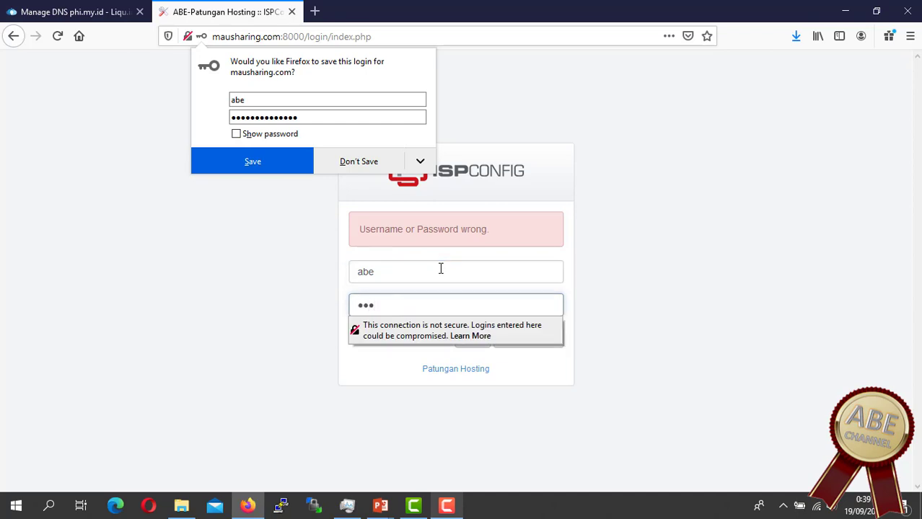
type("•••••••")
key("Tab")
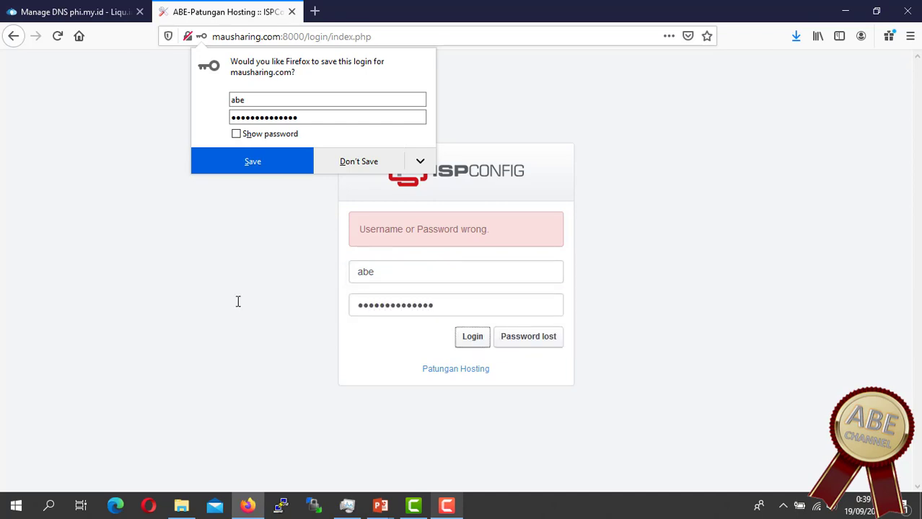
left_click_drag(449, 306, 238, 302)
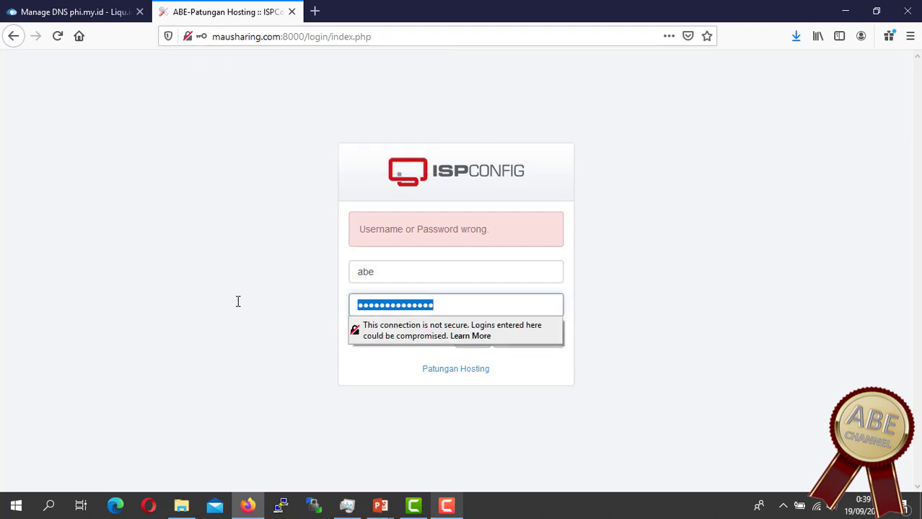
type("••••••")
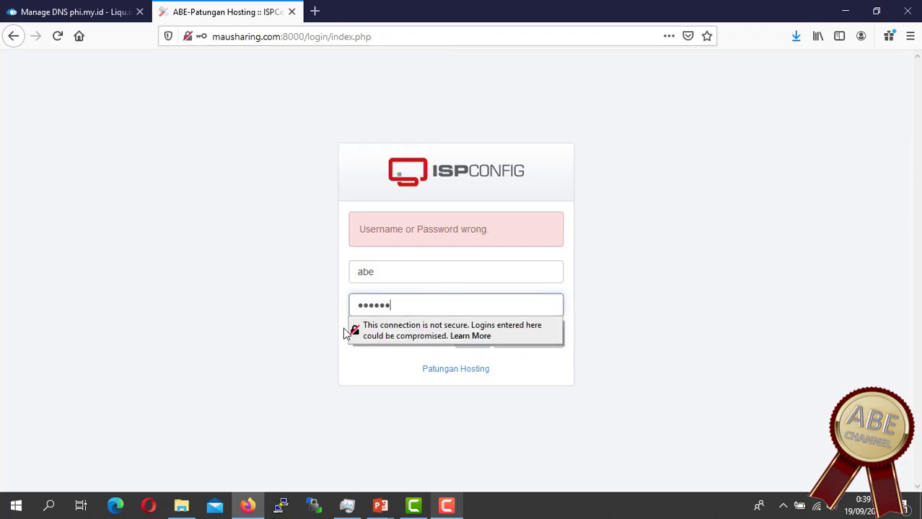
type("•••••")
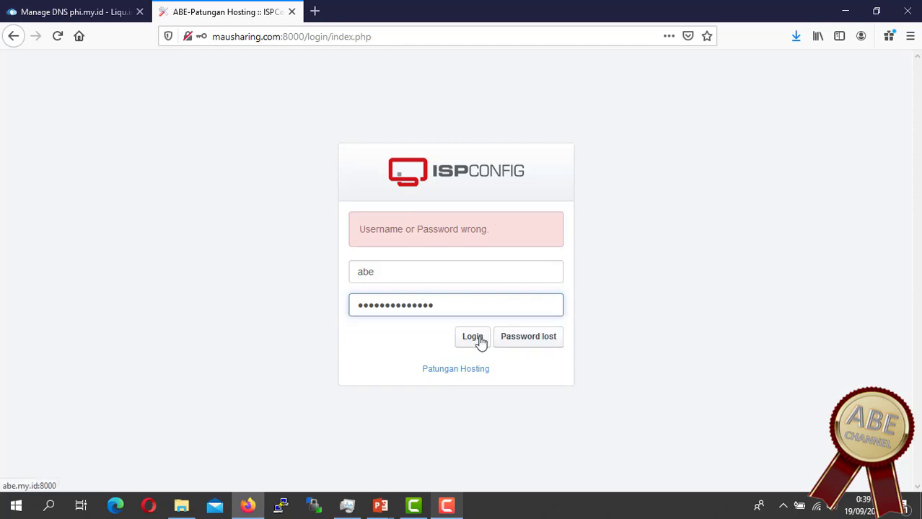
left_click(477, 339)
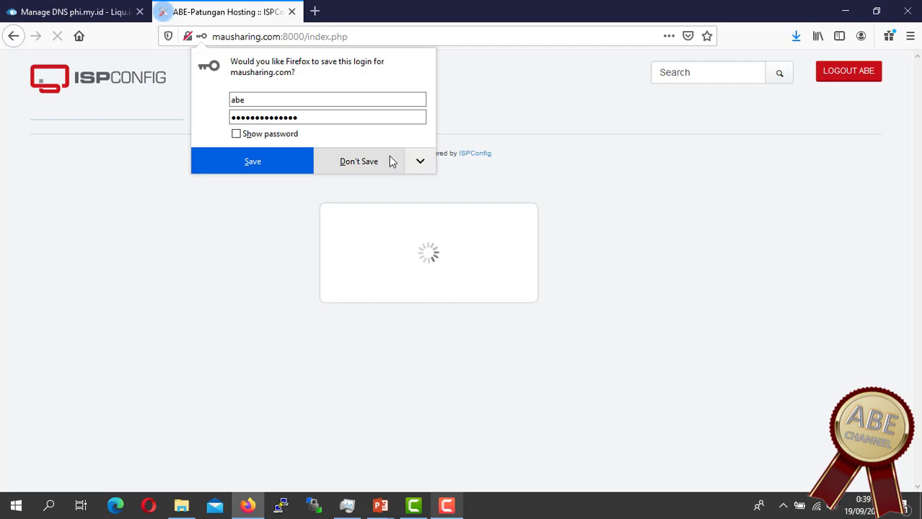
left_click(391, 161)
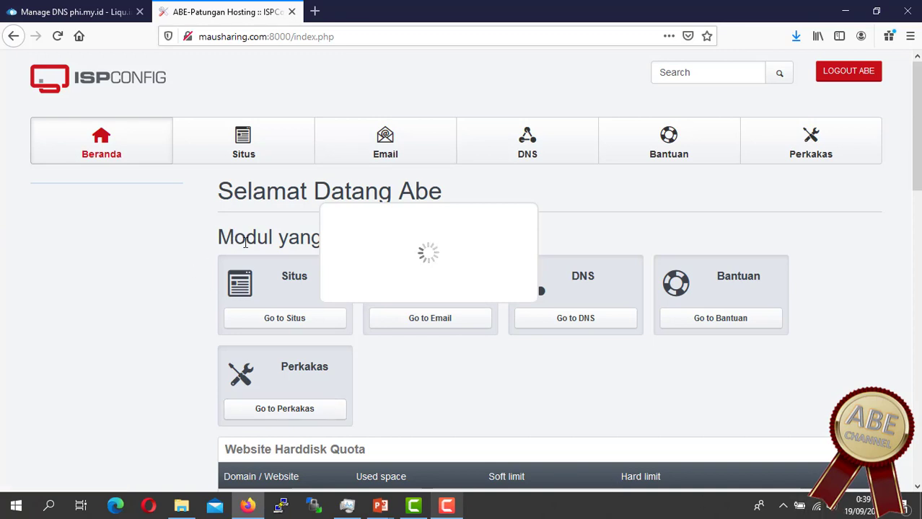
Step: Look over the Sites new-website form, then go to the DNS zones list (abe.my.id, mausharing.com, phi.my.id)
left_click(246, 152)
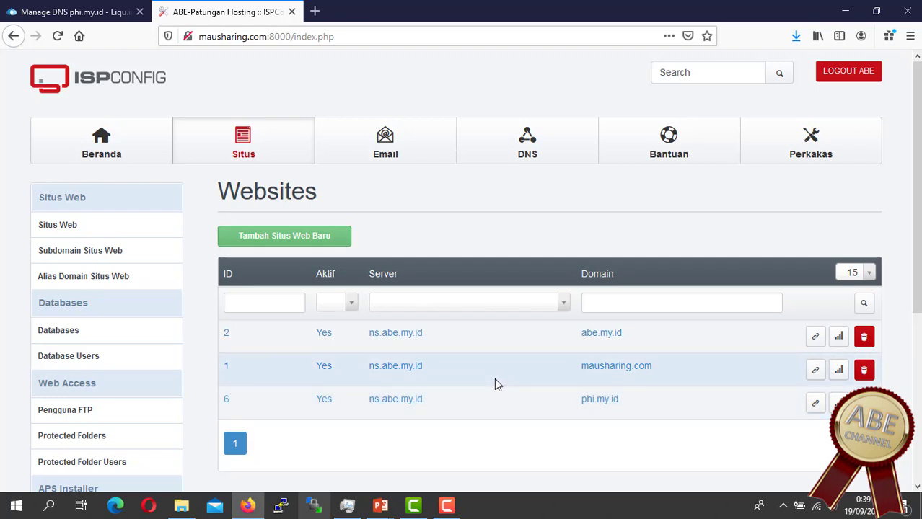
left_click(319, 236)
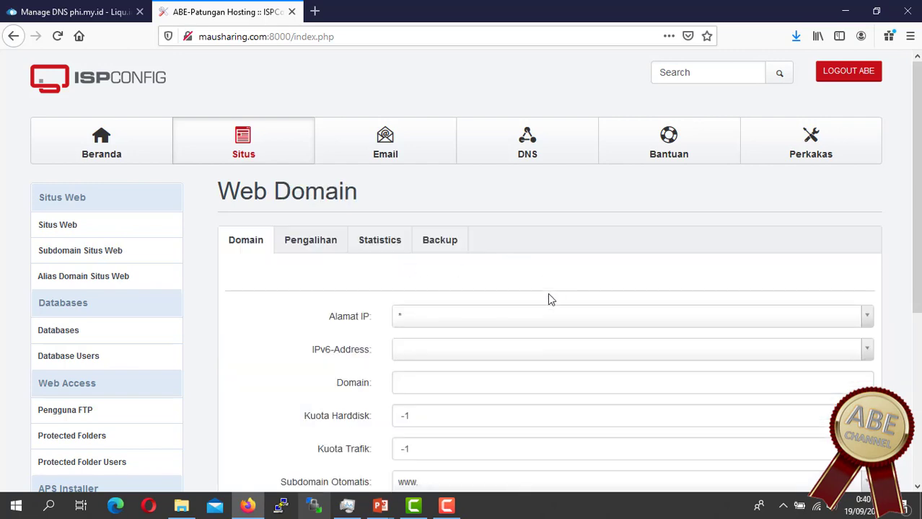
scroll(549, 303, "down", 1)
scroll(471, 323, "up", 1)
left_click(476, 383)
scroll(478, 381, "down", 2)
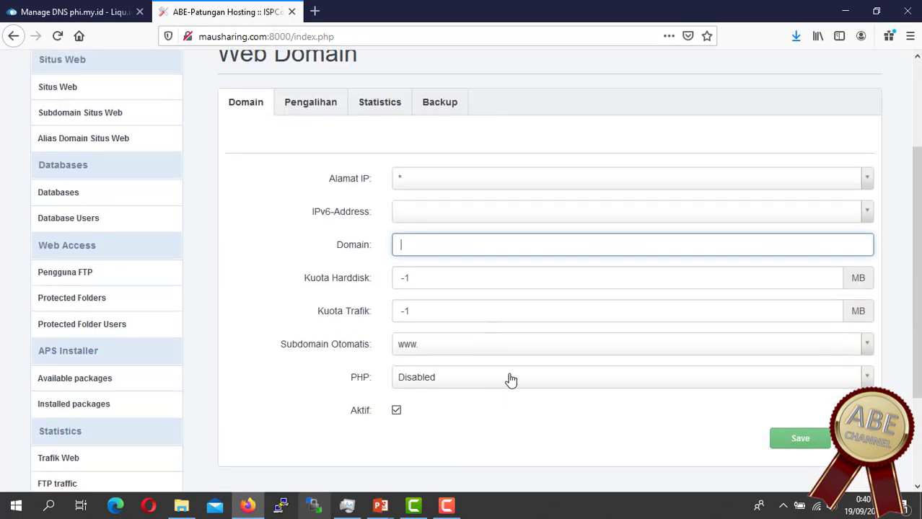
scroll(412, 196, "up", 2)
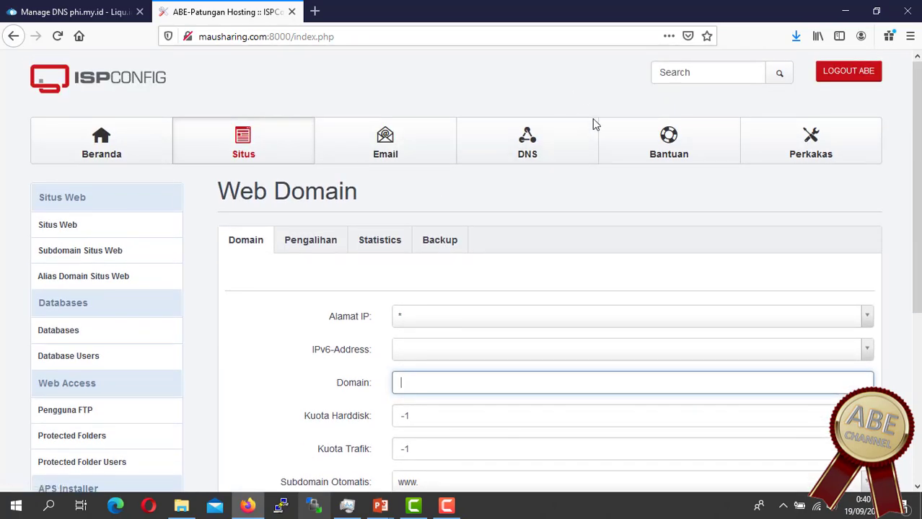
left_click(518, 151)
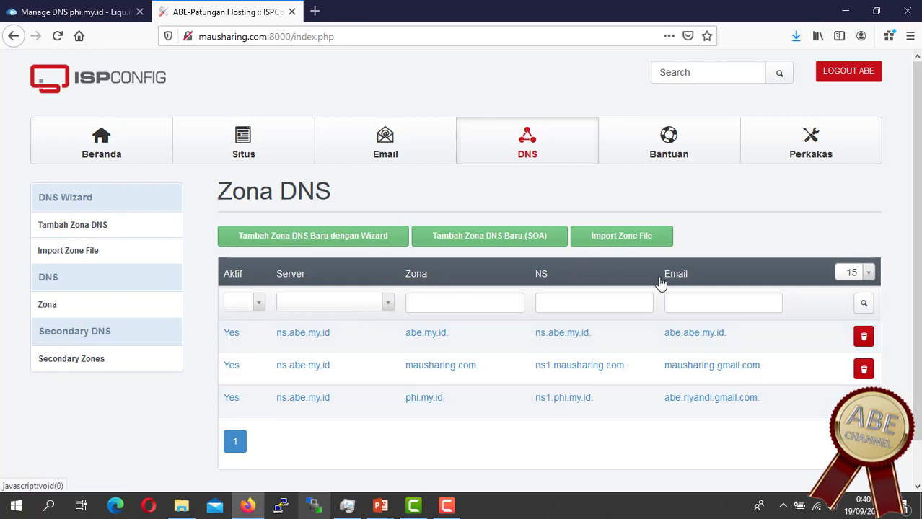
Step: Start the DNS wizard with domain patunganhosting.my.id and IP address 125.160.213.74
left_click(297, 239)
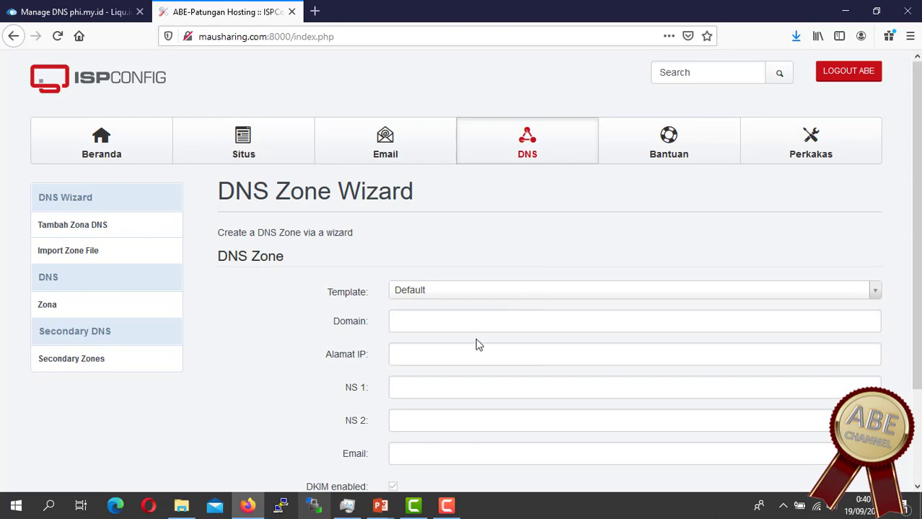
scroll(475, 332, "down", 2)
left_click(437, 251)
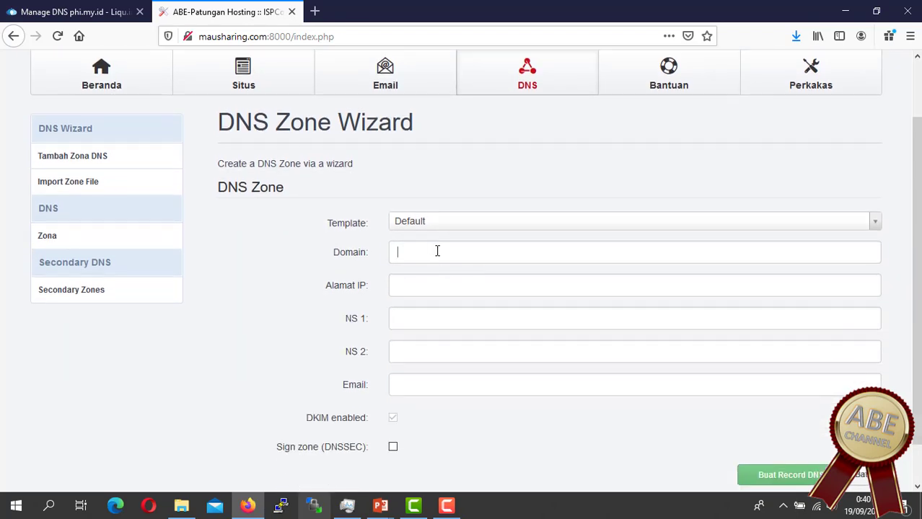
left_click(437, 251)
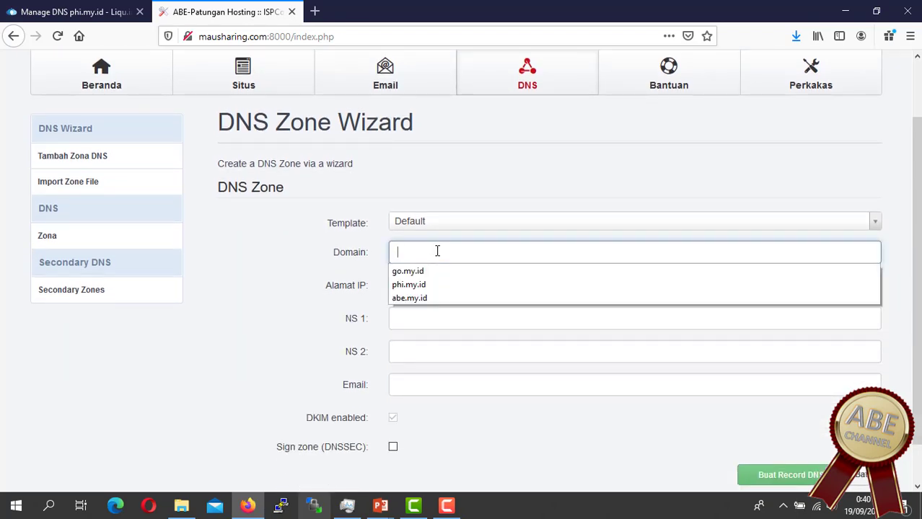
type("patungan")
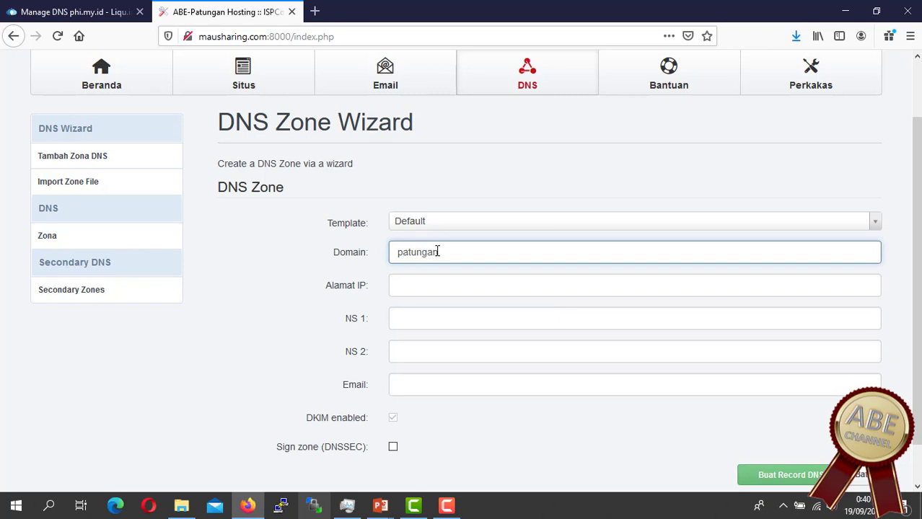
type("hosting.my.id")
left_click(456, 285)
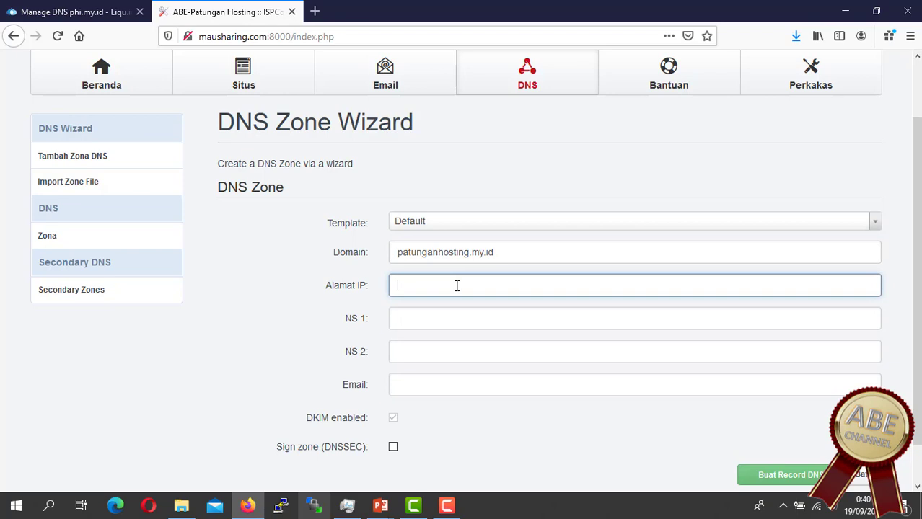
left_click(471, 292)
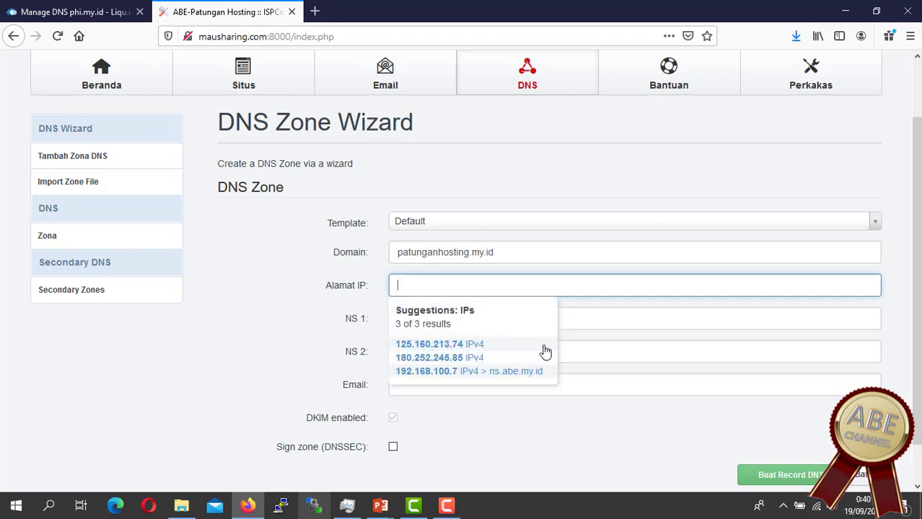
left_click(437, 347)
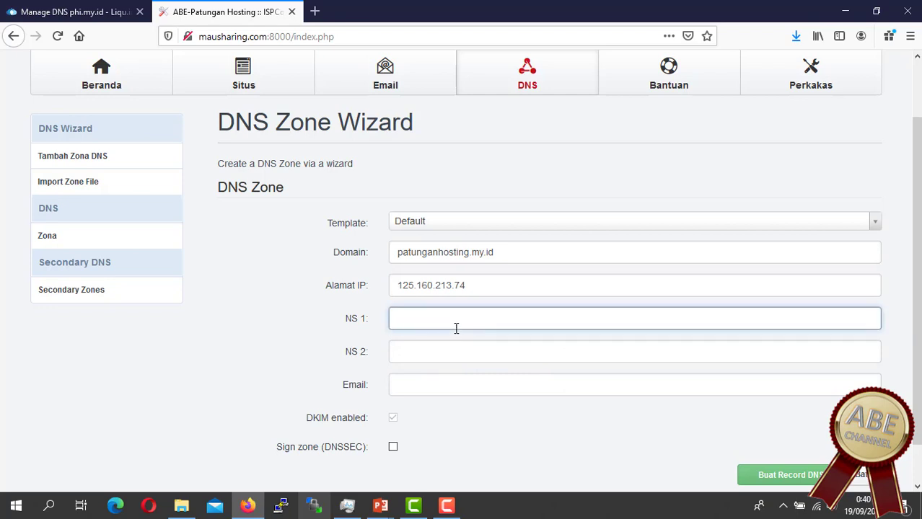
Step: Set nameservers NS 1 to ns1.patunganhosting.my.id and NS 2 to ns2.patunganhosting.my.id
type("ns1")
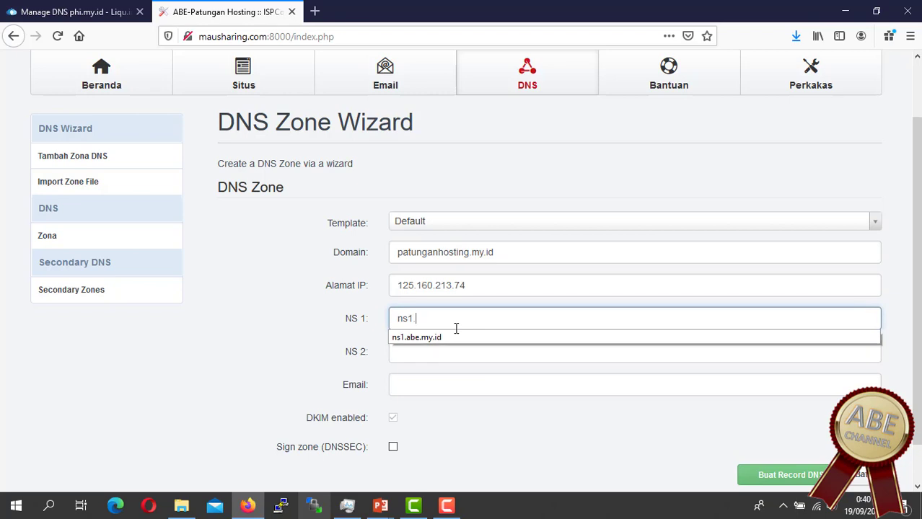
type(".patunga")
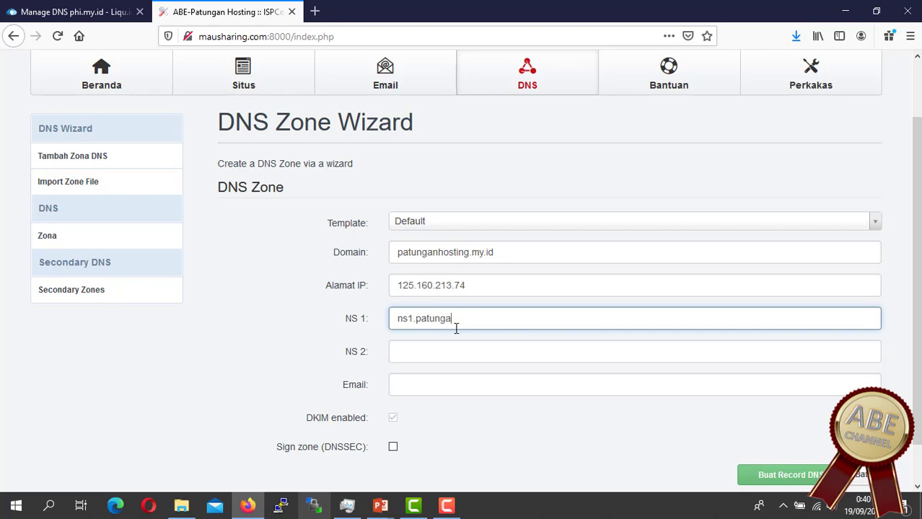
type("nhosting.my.id")
key("ctrl+a")
key("ctrl+c")
left_click(481, 347)
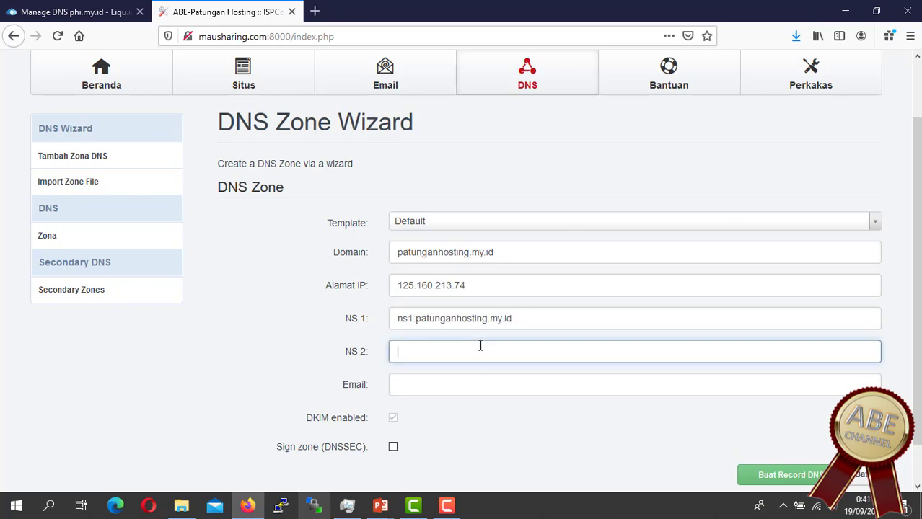
key("ctrl+v")
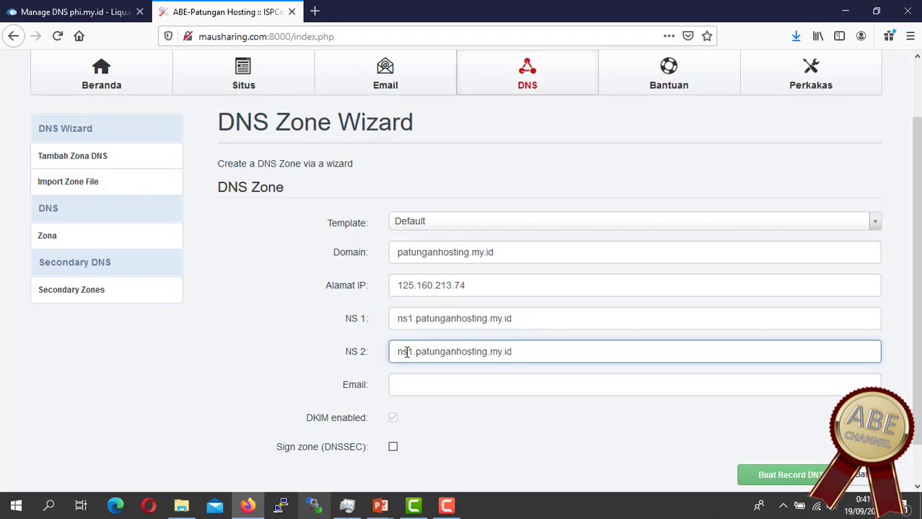
left_click(413, 351)
key("BackSpace")
type("2")
Step: Enter the contact e-mail address and enable Sign zone (DNSSEC)
left_click(446, 392)
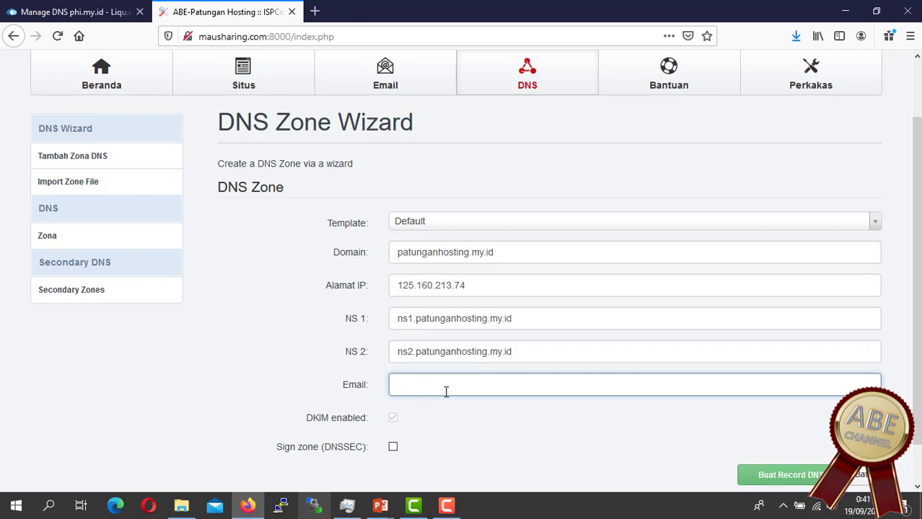
type("email@email.com")
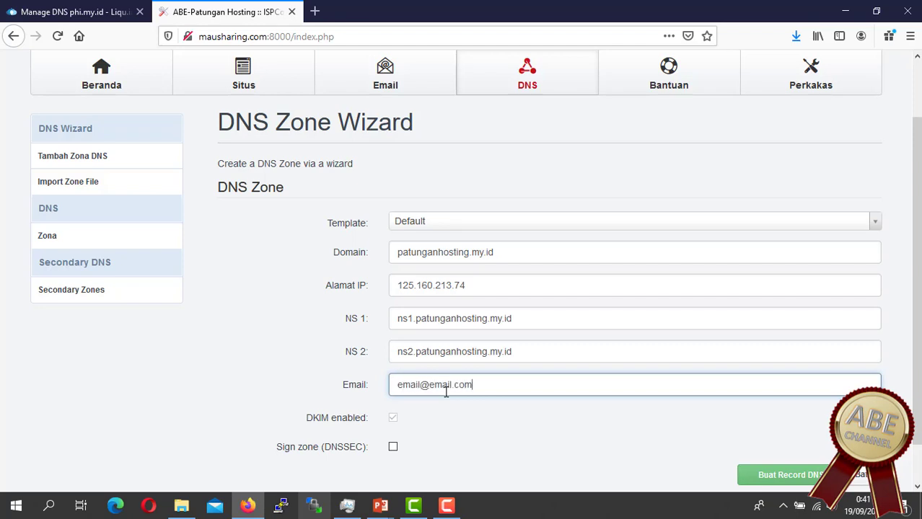
left_click(386, 445)
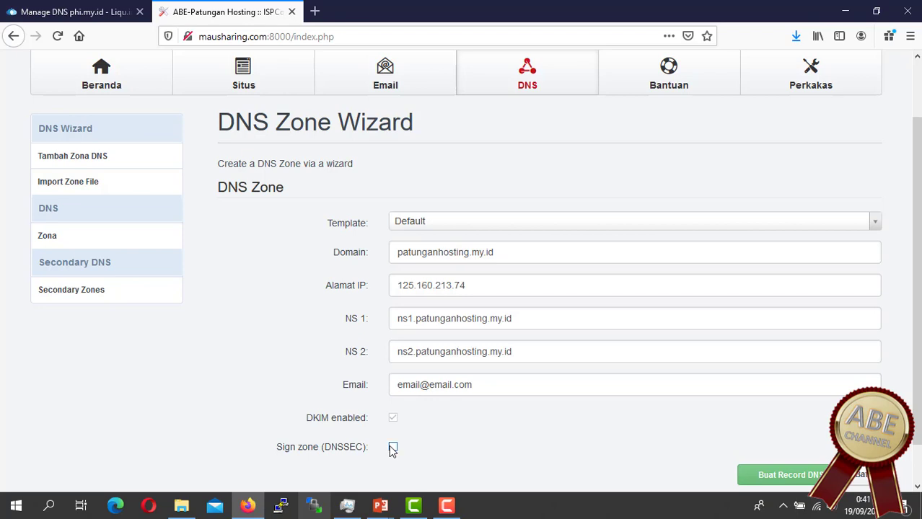
left_click(393, 448)
Step: Create the patunganhosting.my.id zone, then open it and inspect its records, including the MX record
left_click(797, 475)
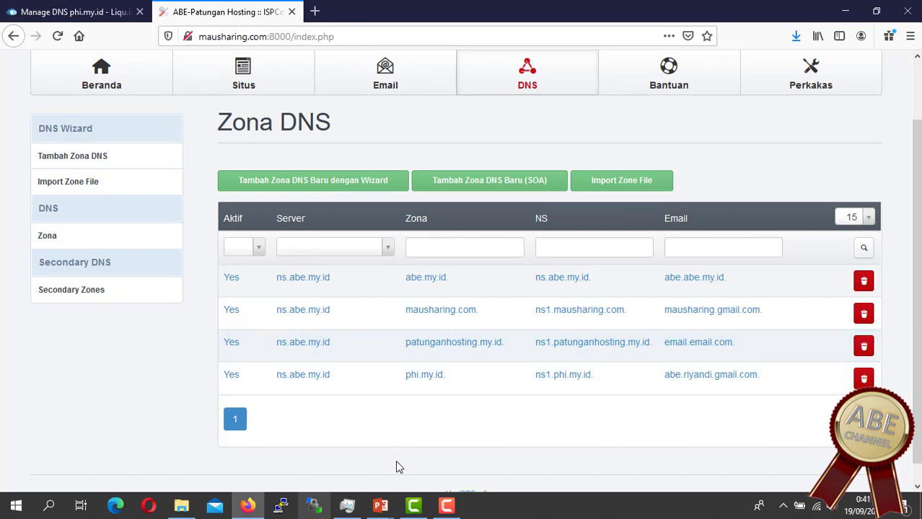
left_click(584, 344)
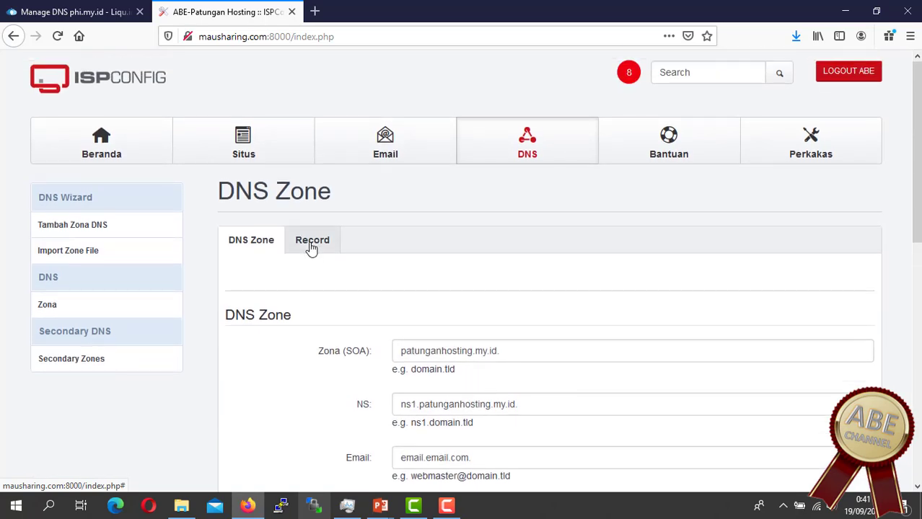
left_click(311, 243)
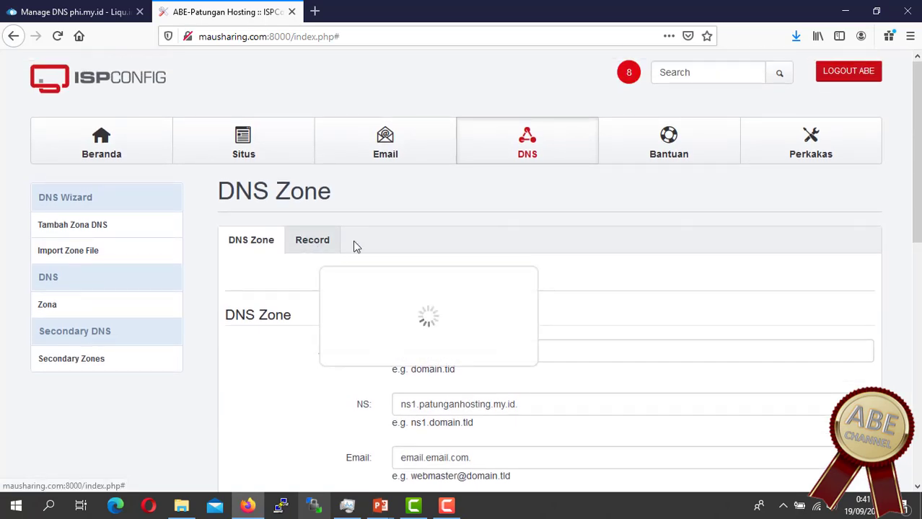
scroll(672, 288, "down", 4)
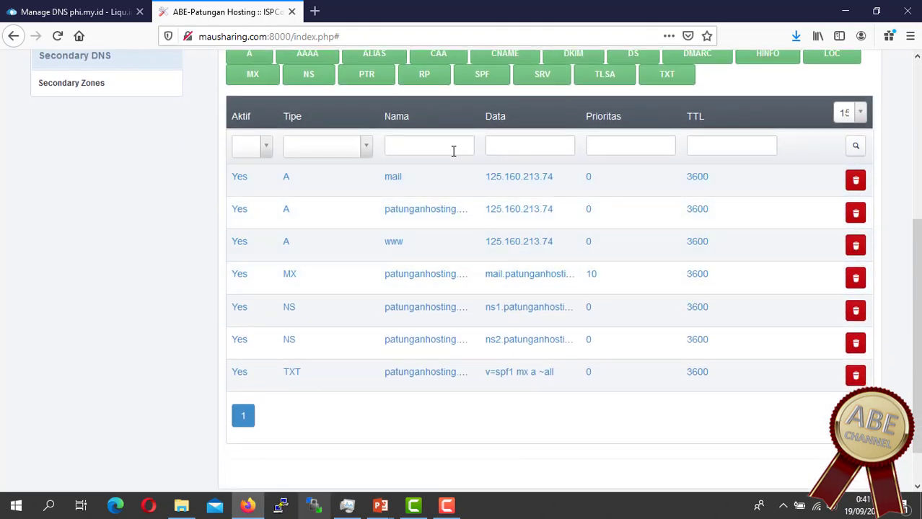
double_click(286, 179)
double_click(287, 276)
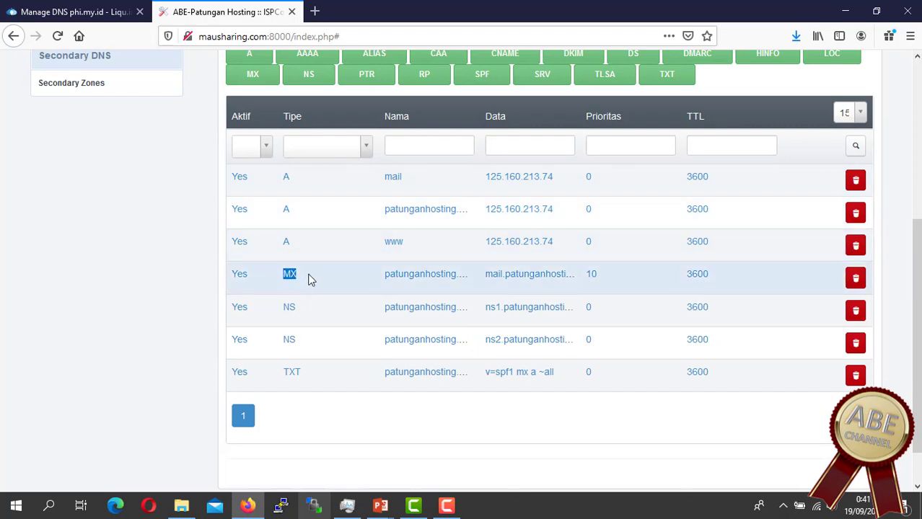
left_click(279, 380)
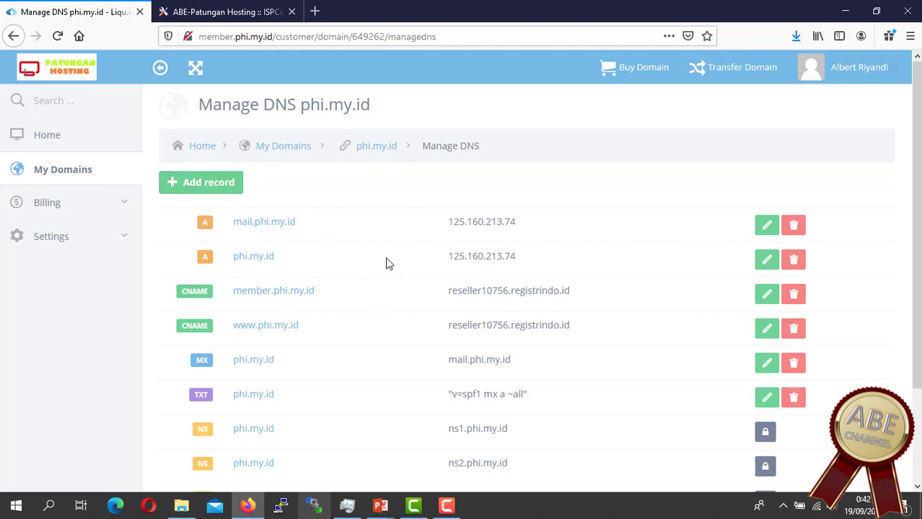
Step: Check the zone's SOA settings, then go to the all-zones list and open phi.my.id
left_click(227, 11)
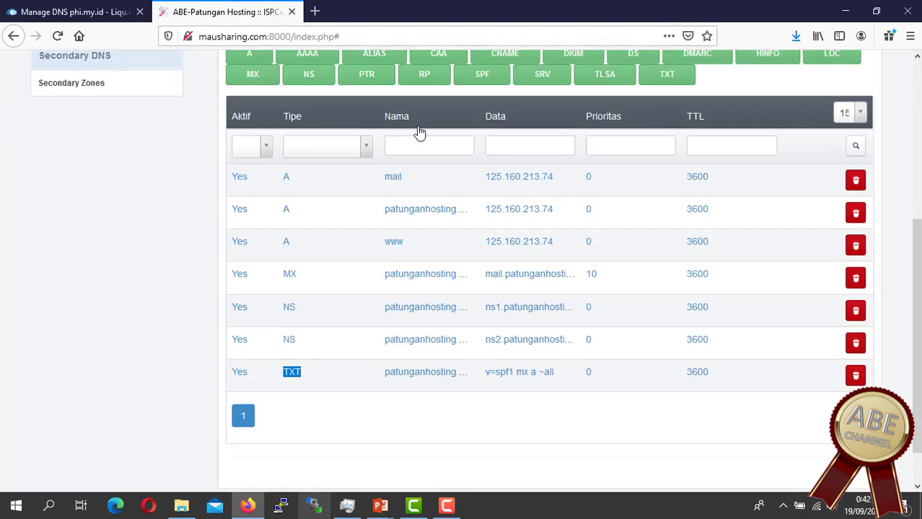
scroll(493, 282, "up", 2)
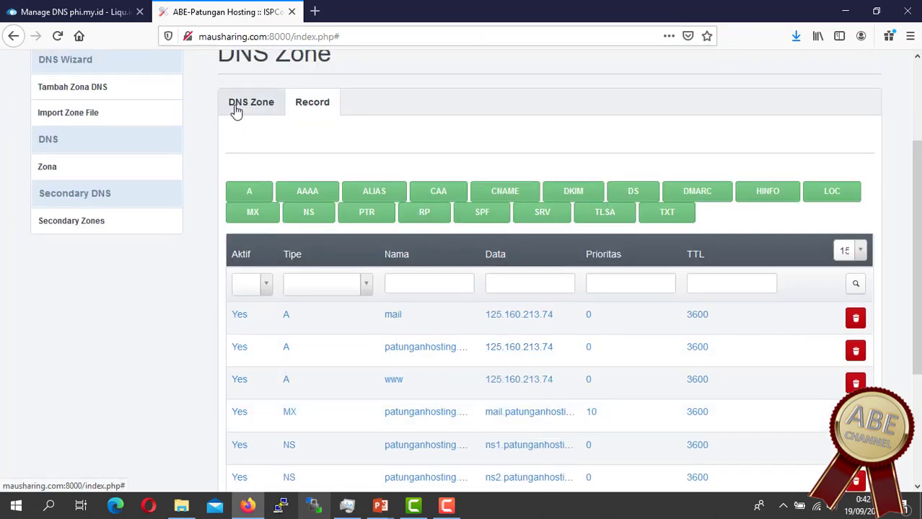
left_click(236, 106)
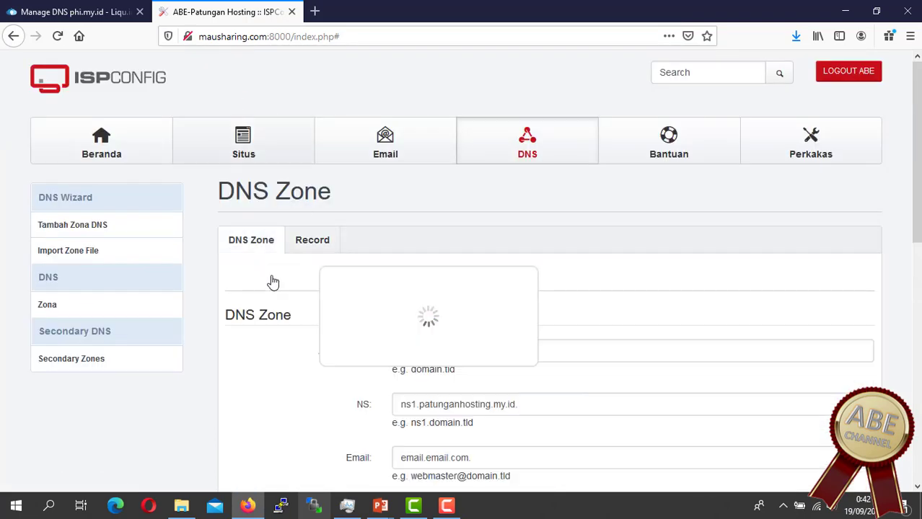
left_click(85, 204)
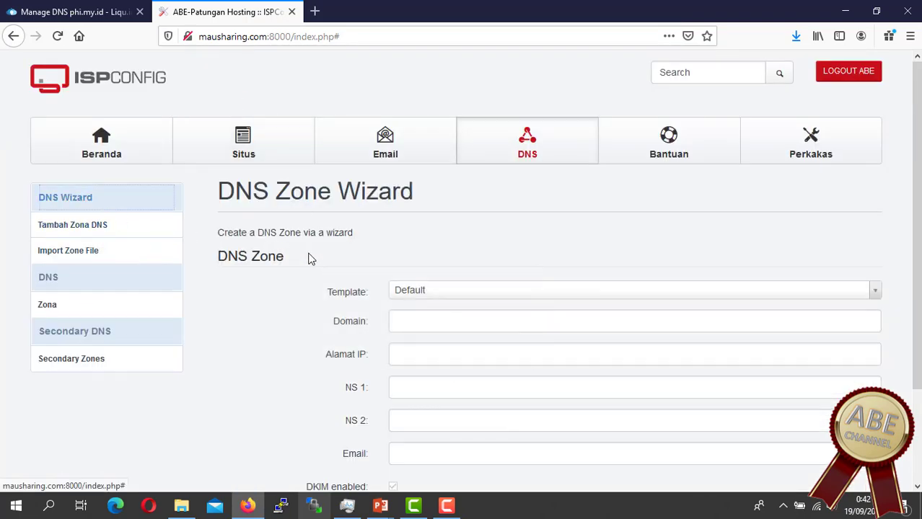
left_click(80, 230)
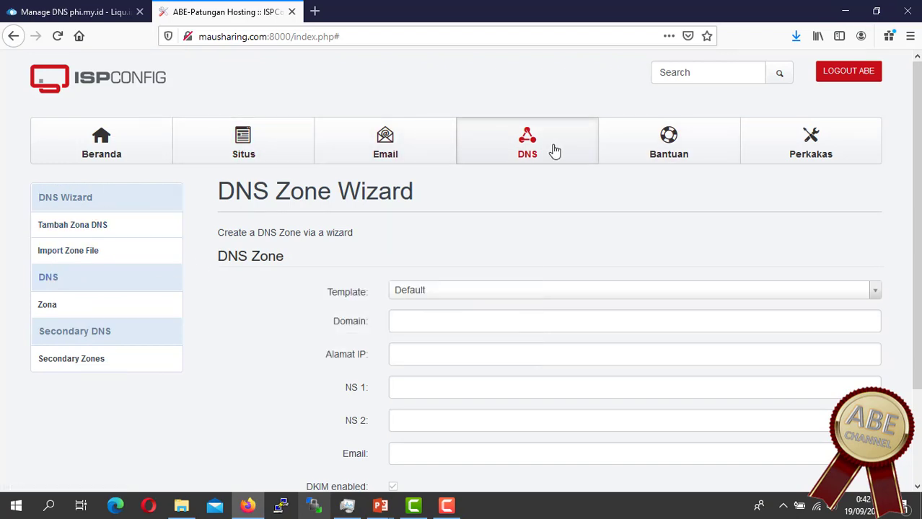
left_click(63, 306)
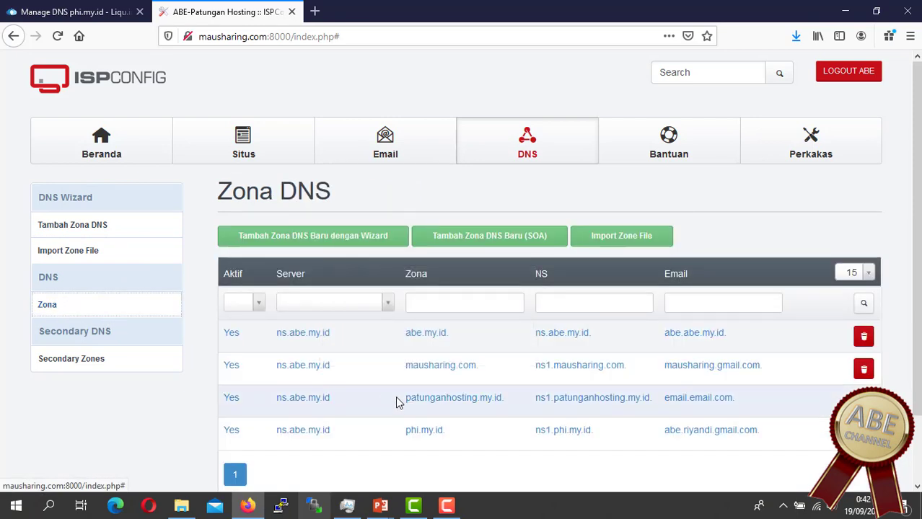
scroll(491, 357, "down", 1)
scroll(492, 358, "down", 2)
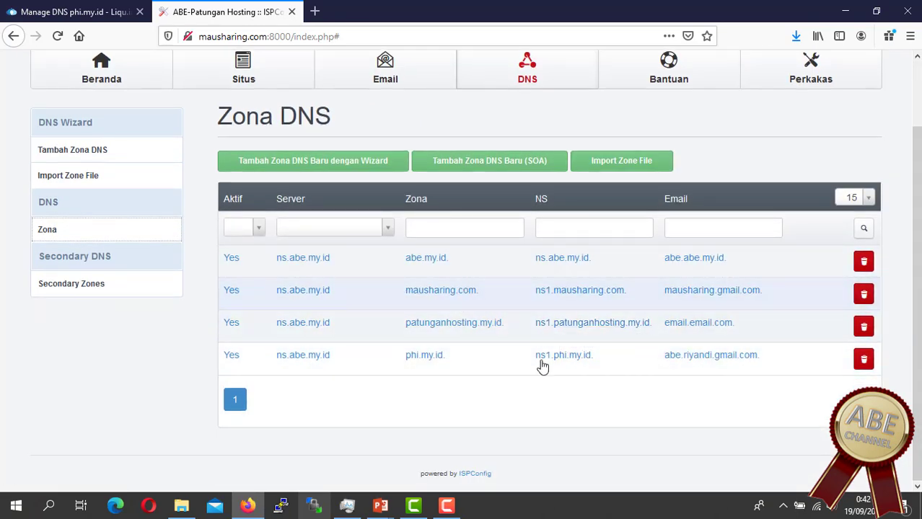
left_click(310, 357)
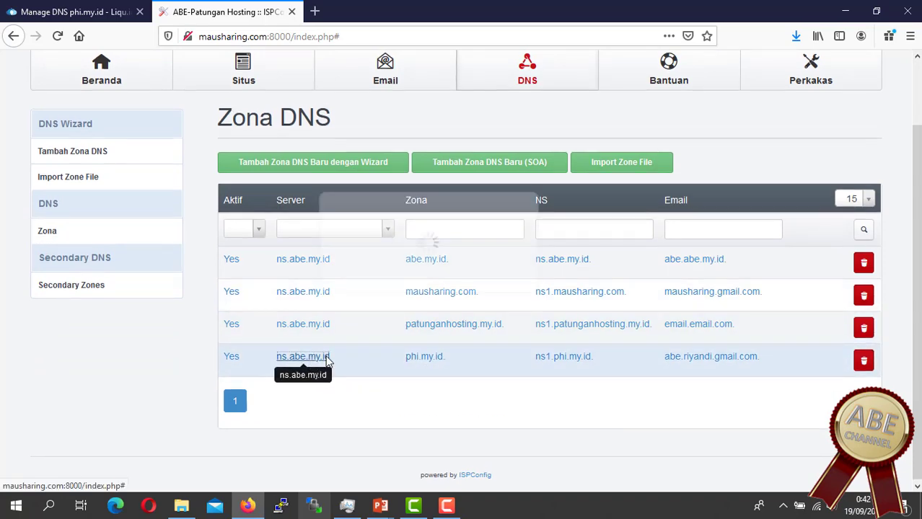
Step: Review the phi.my.id records, including its MX record, and start a new CAA record
left_click(302, 244)
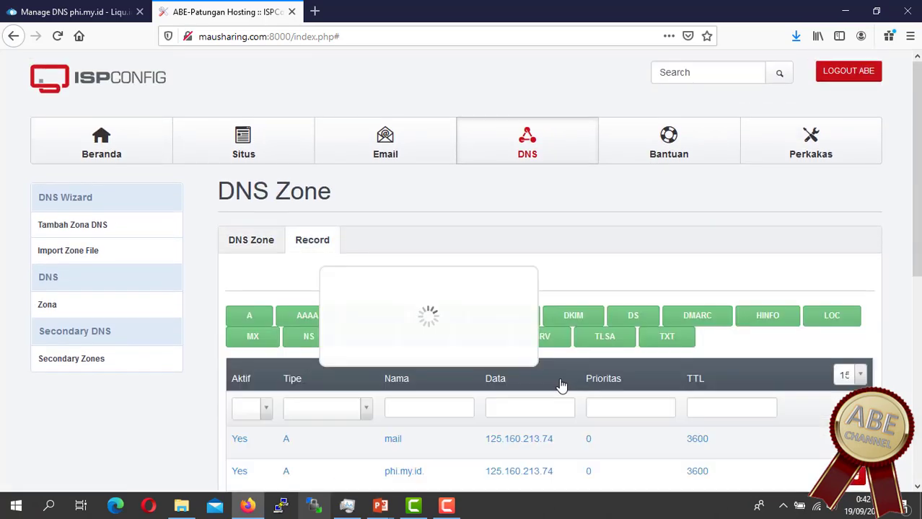
scroll(560, 381, "down", 5)
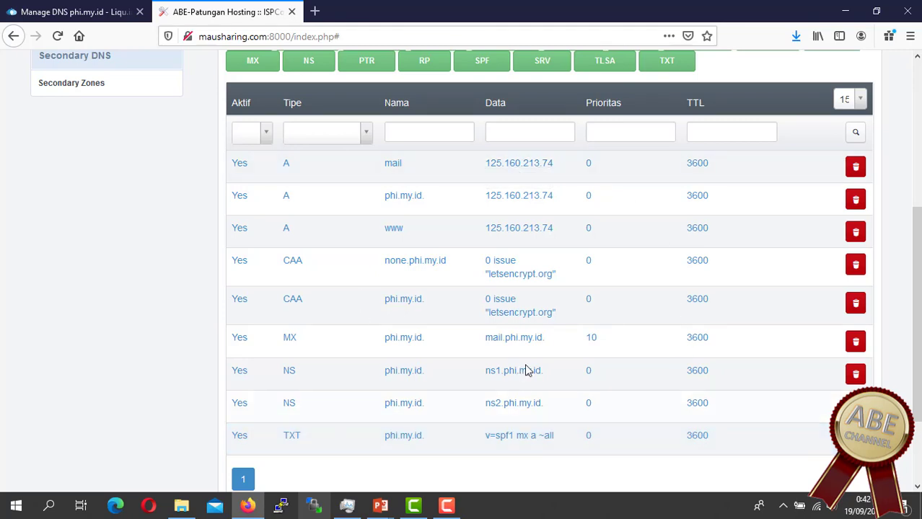
double_click(288, 342)
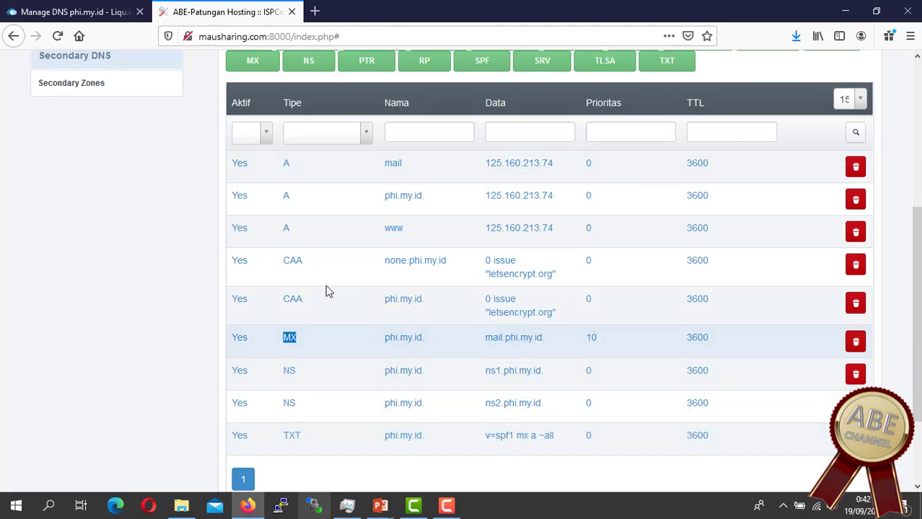
scroll(443, 336, "up", 2)
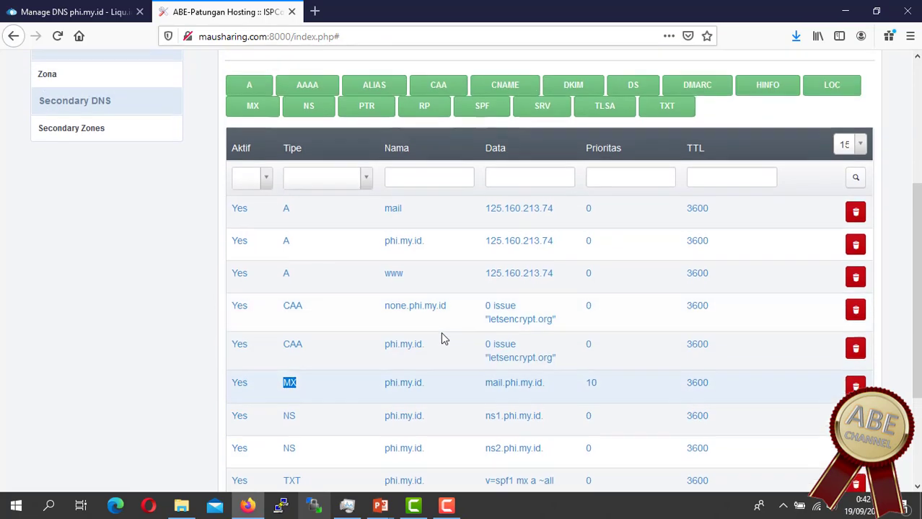
left_click(444, 113)
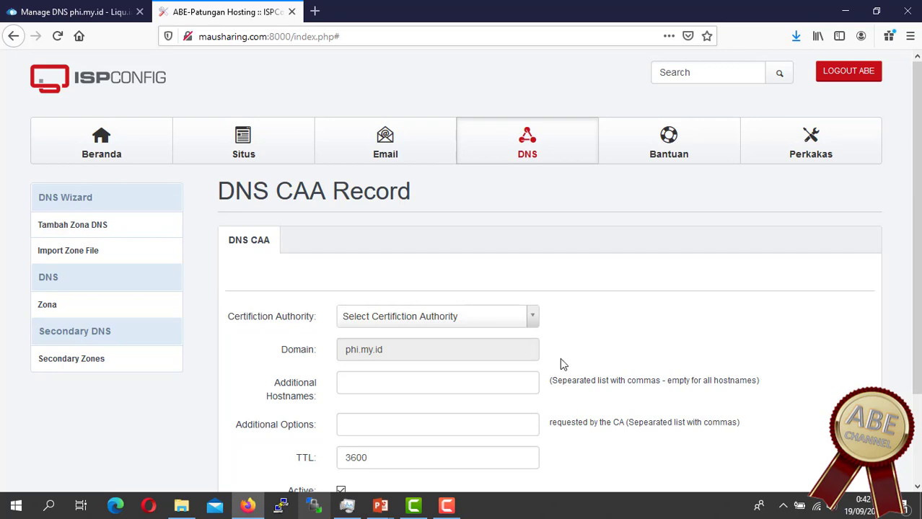
scroll(575, 372, "down", 3)
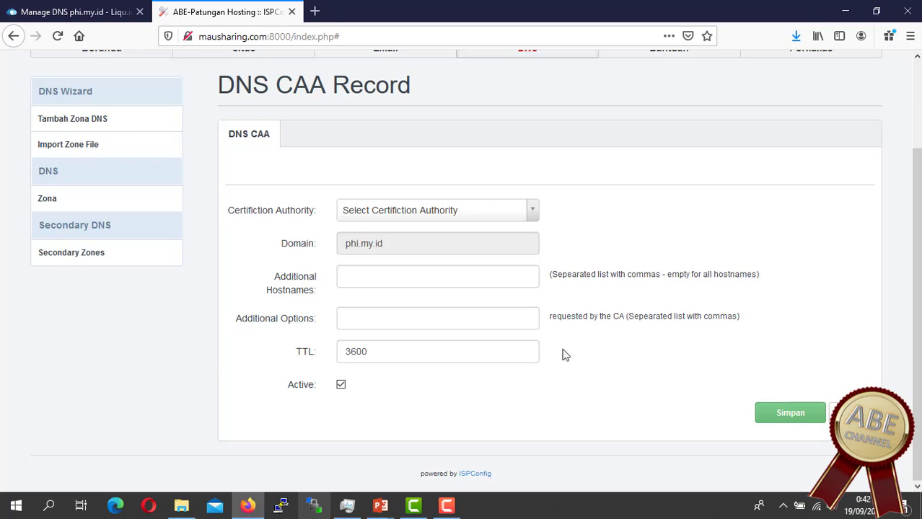
scroll(554, 352, "up", 3)
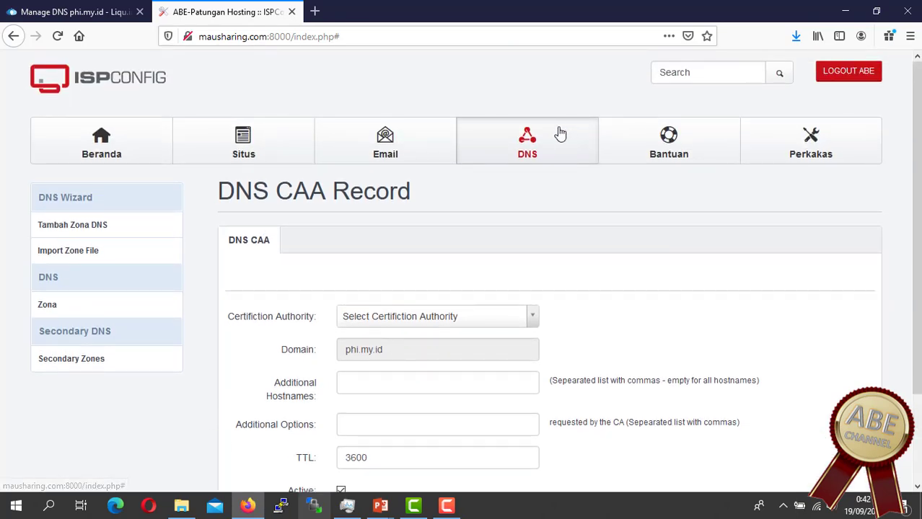
Step: Compare the CAA form against the registrar's phi.my.id DNS records list
left_click(92, 13)
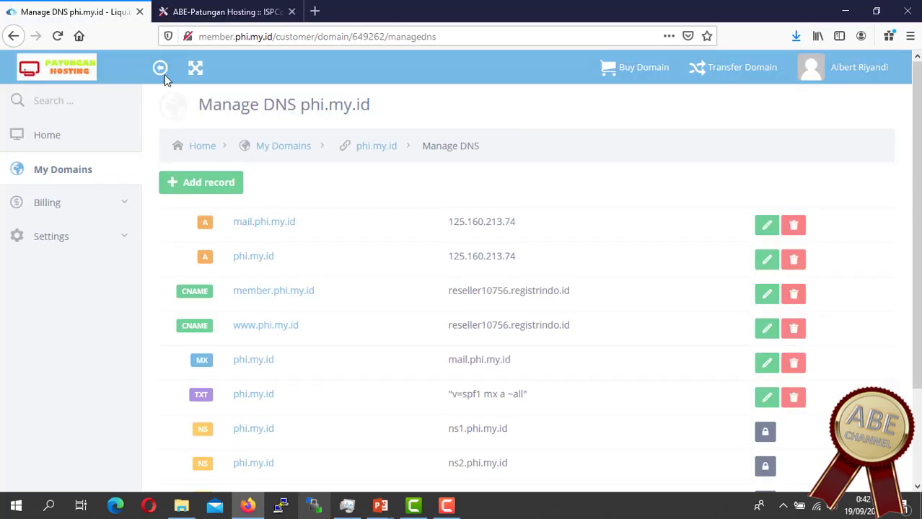
left_click(221, 14)
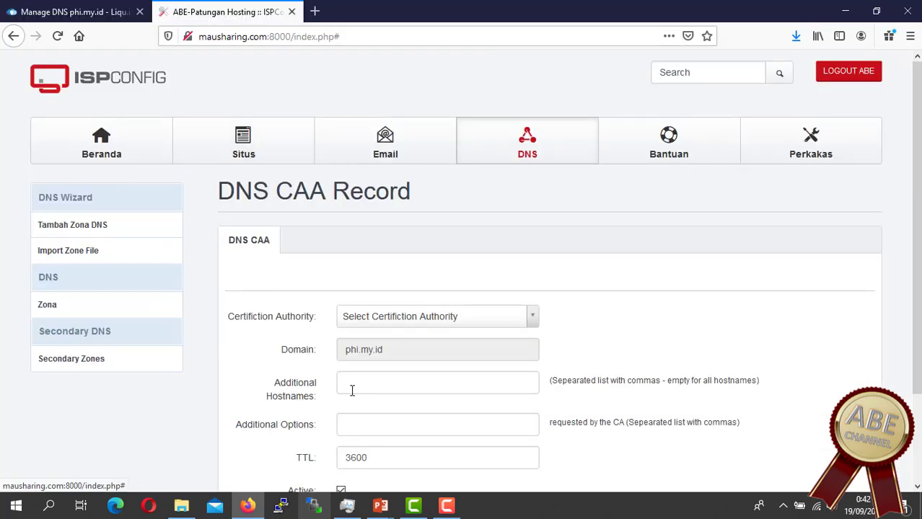
scroll(378, 317, "down", 2)
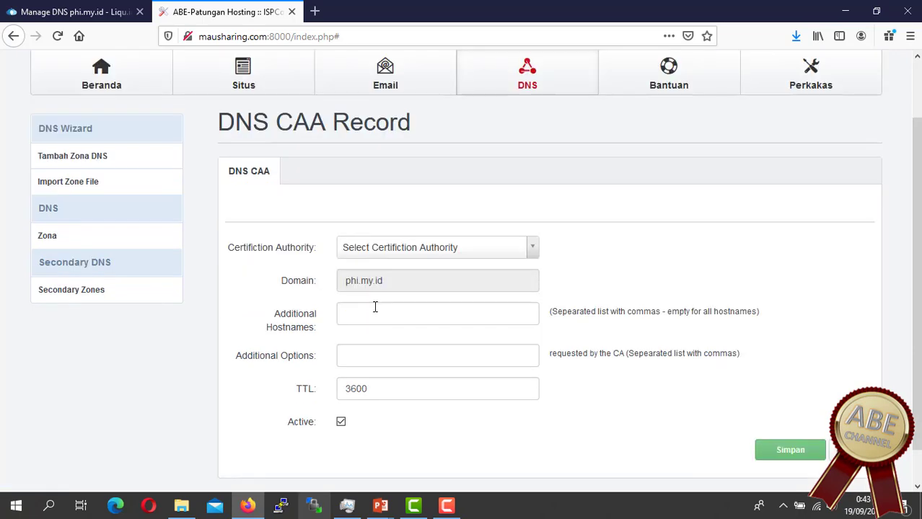
left_click(85, 11)
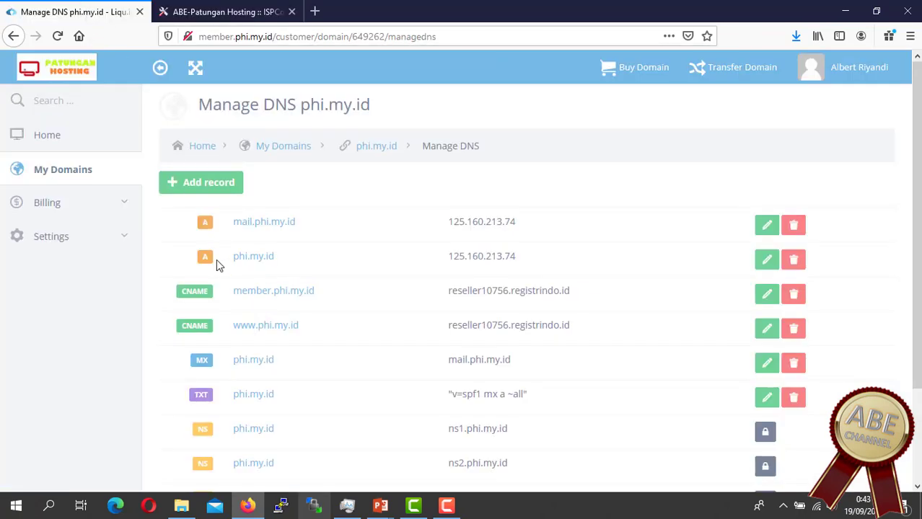
double_click(201, 394)
left_click_drag(558, 401, 188, 395)
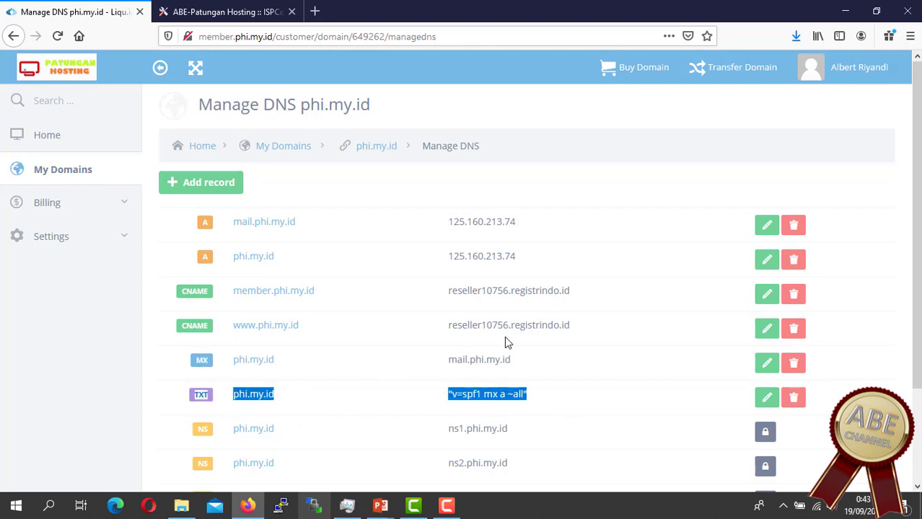